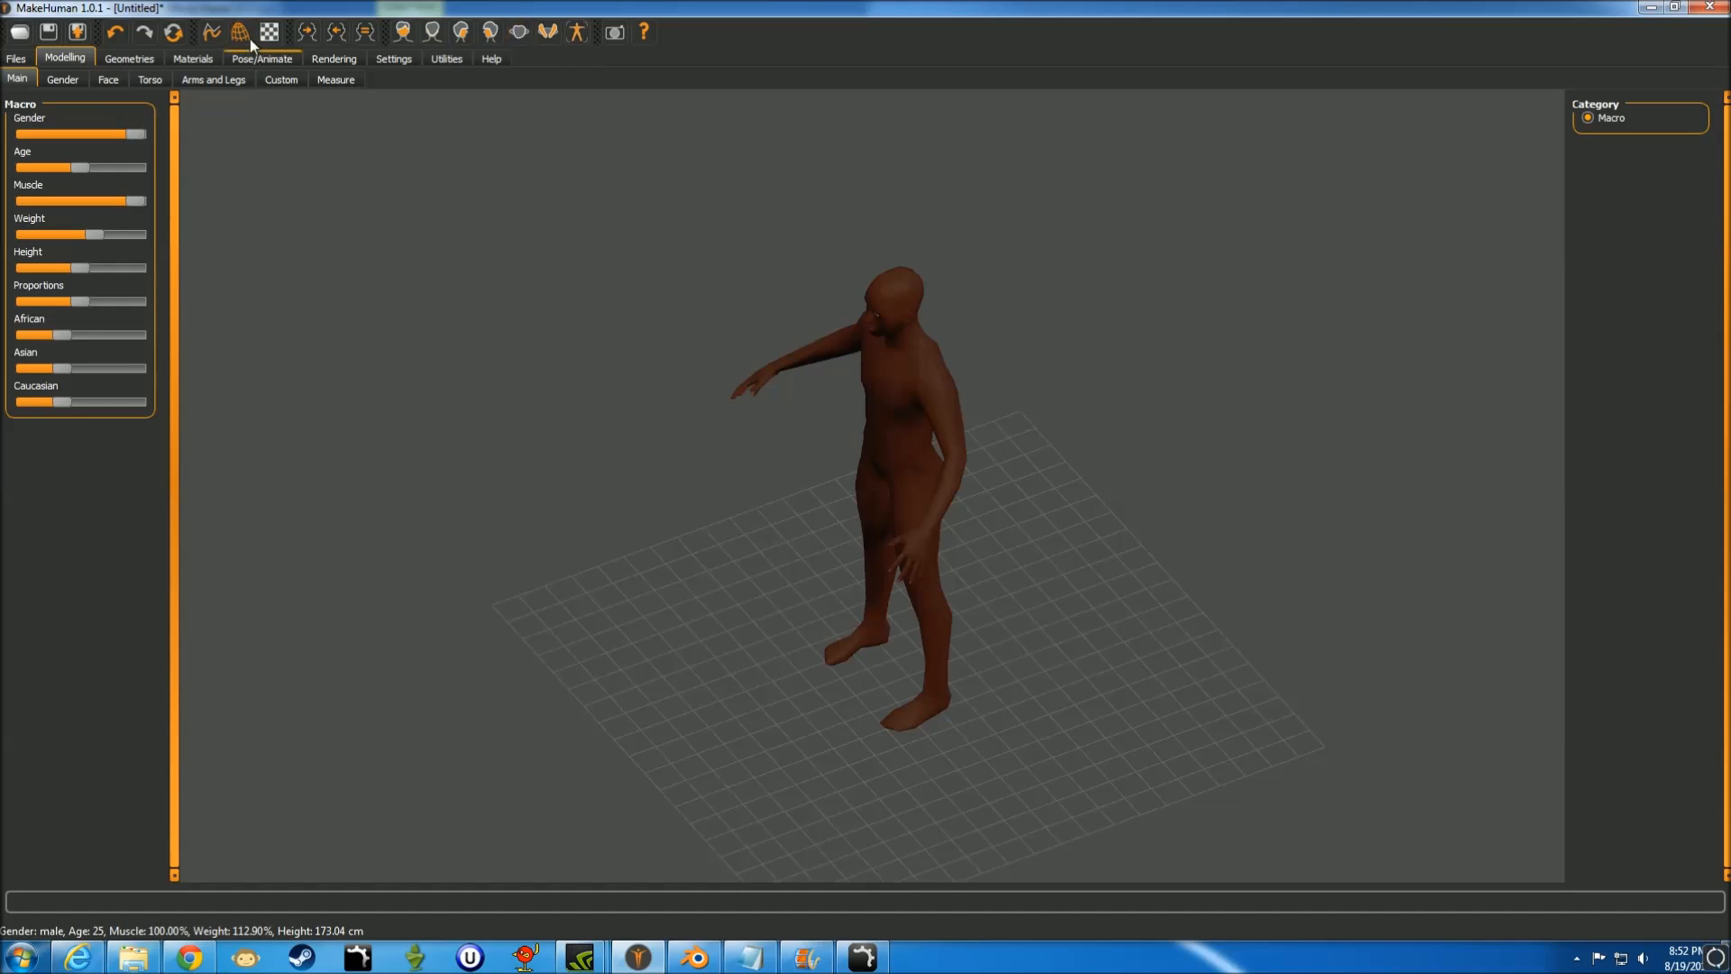
- Set the figure's topology to None and inspect the full-detail body from several angles
{"action": "left_click", "coordinate": [129, 58]}
{"action": "left_click", "coordinate": [259, 81]}
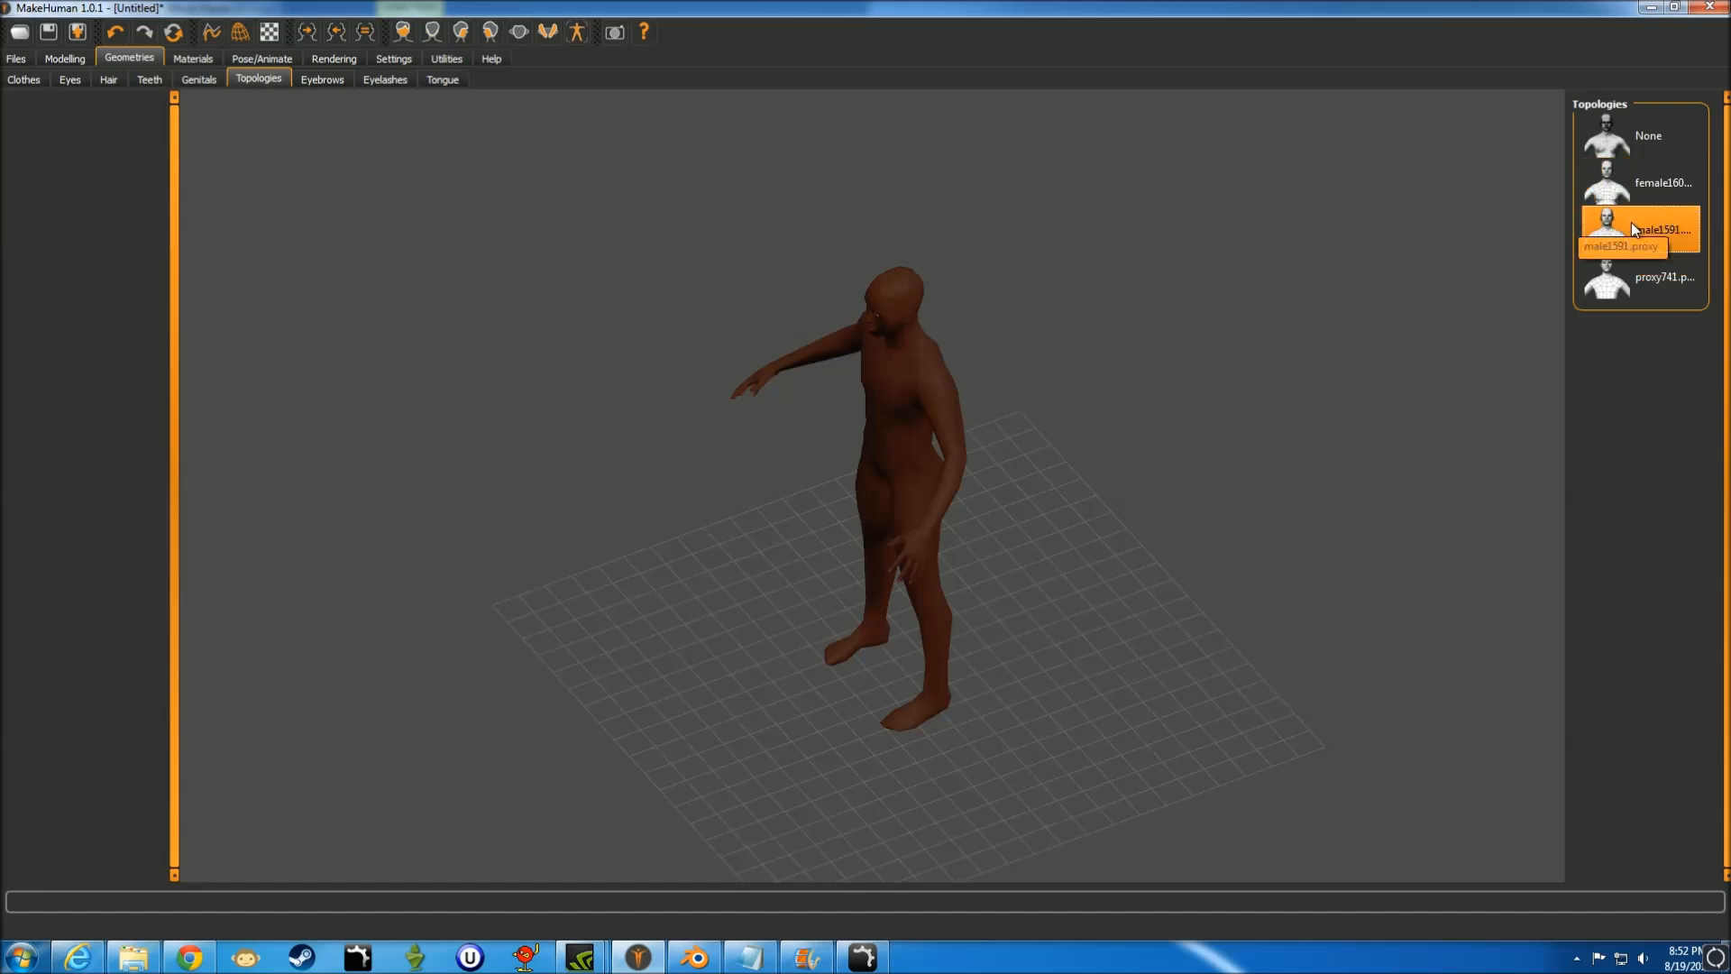
{"action": "left_click", "coordinate": [1627, 137]}
{"action": "mouse_move", "coordinate": [1074, 440]}
{"action": "left_mouse_down"}
{"action": "mouse_move", "coordinate": [1173, 369]}
{"action": "mouse_move", "coordinate": [1096, 448]}
{"action": "left_mouse_up"}
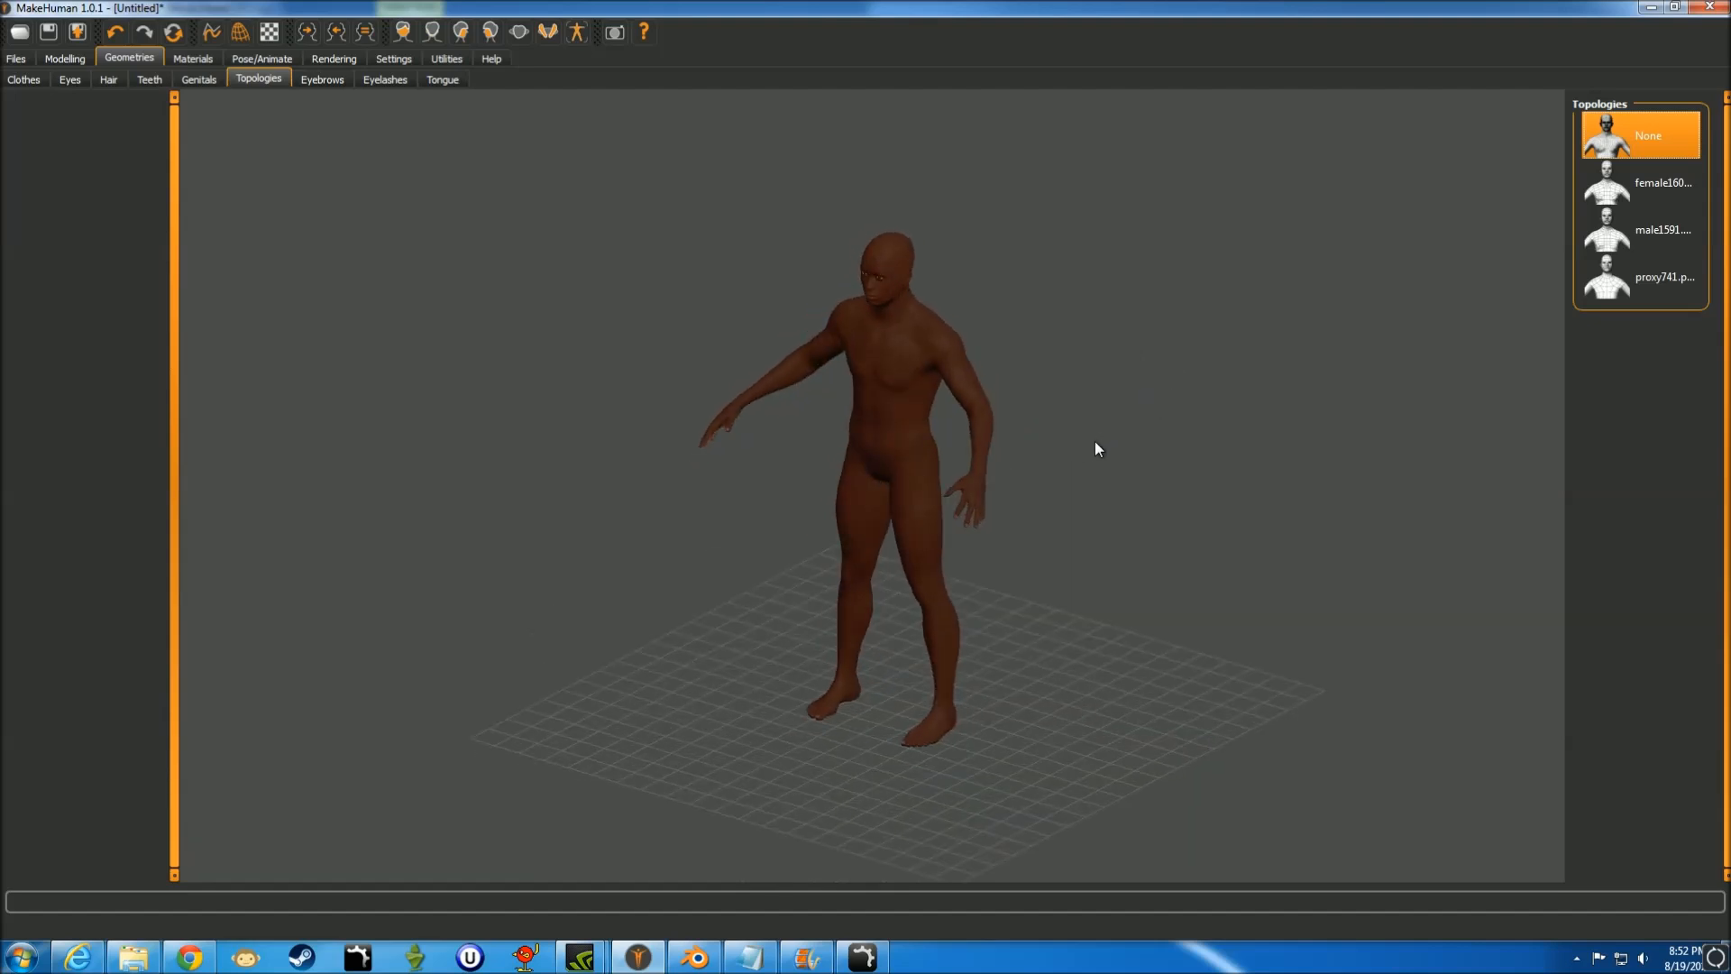
{"action": "left_click_drag", "start_coordinate": [1214, 375], "coordinate": [1009, 338]}
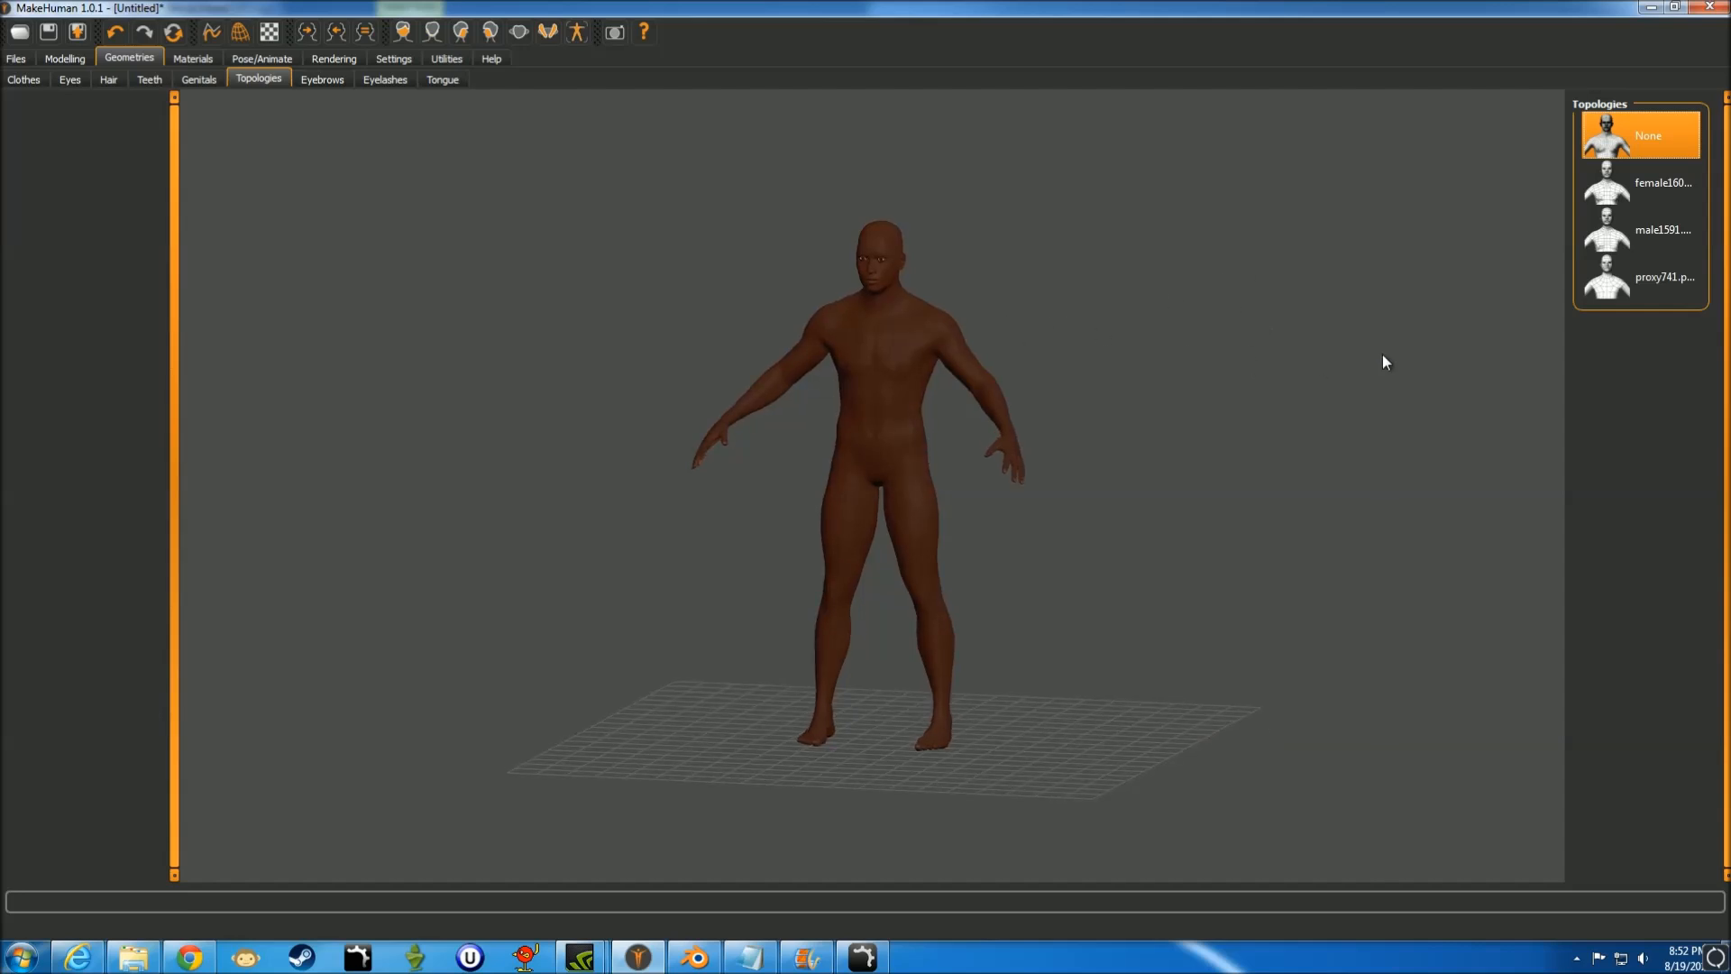
{"action": "left_click_drag", "start_coordinate": [1041, 434], "coordinate": [1022, 452]}
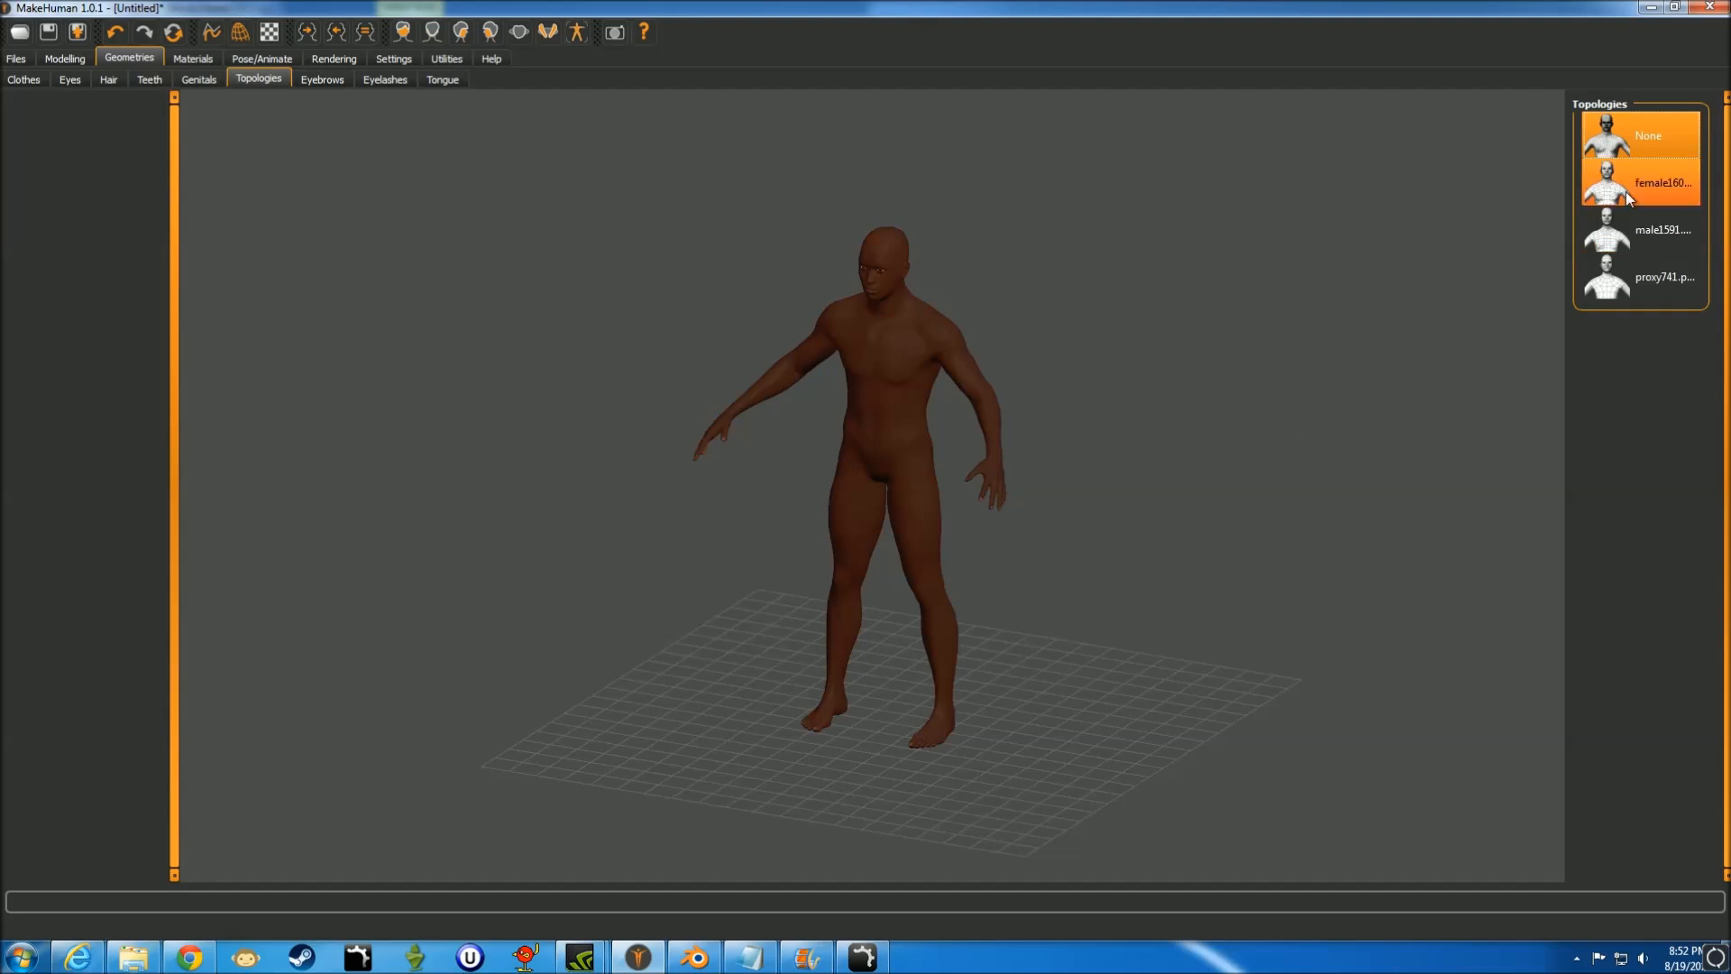
- Compare the male1591 proxy topology with None, and inspect the figure with male1591 applied
{"action": "left_click", "coordinate": [1642, 241]}
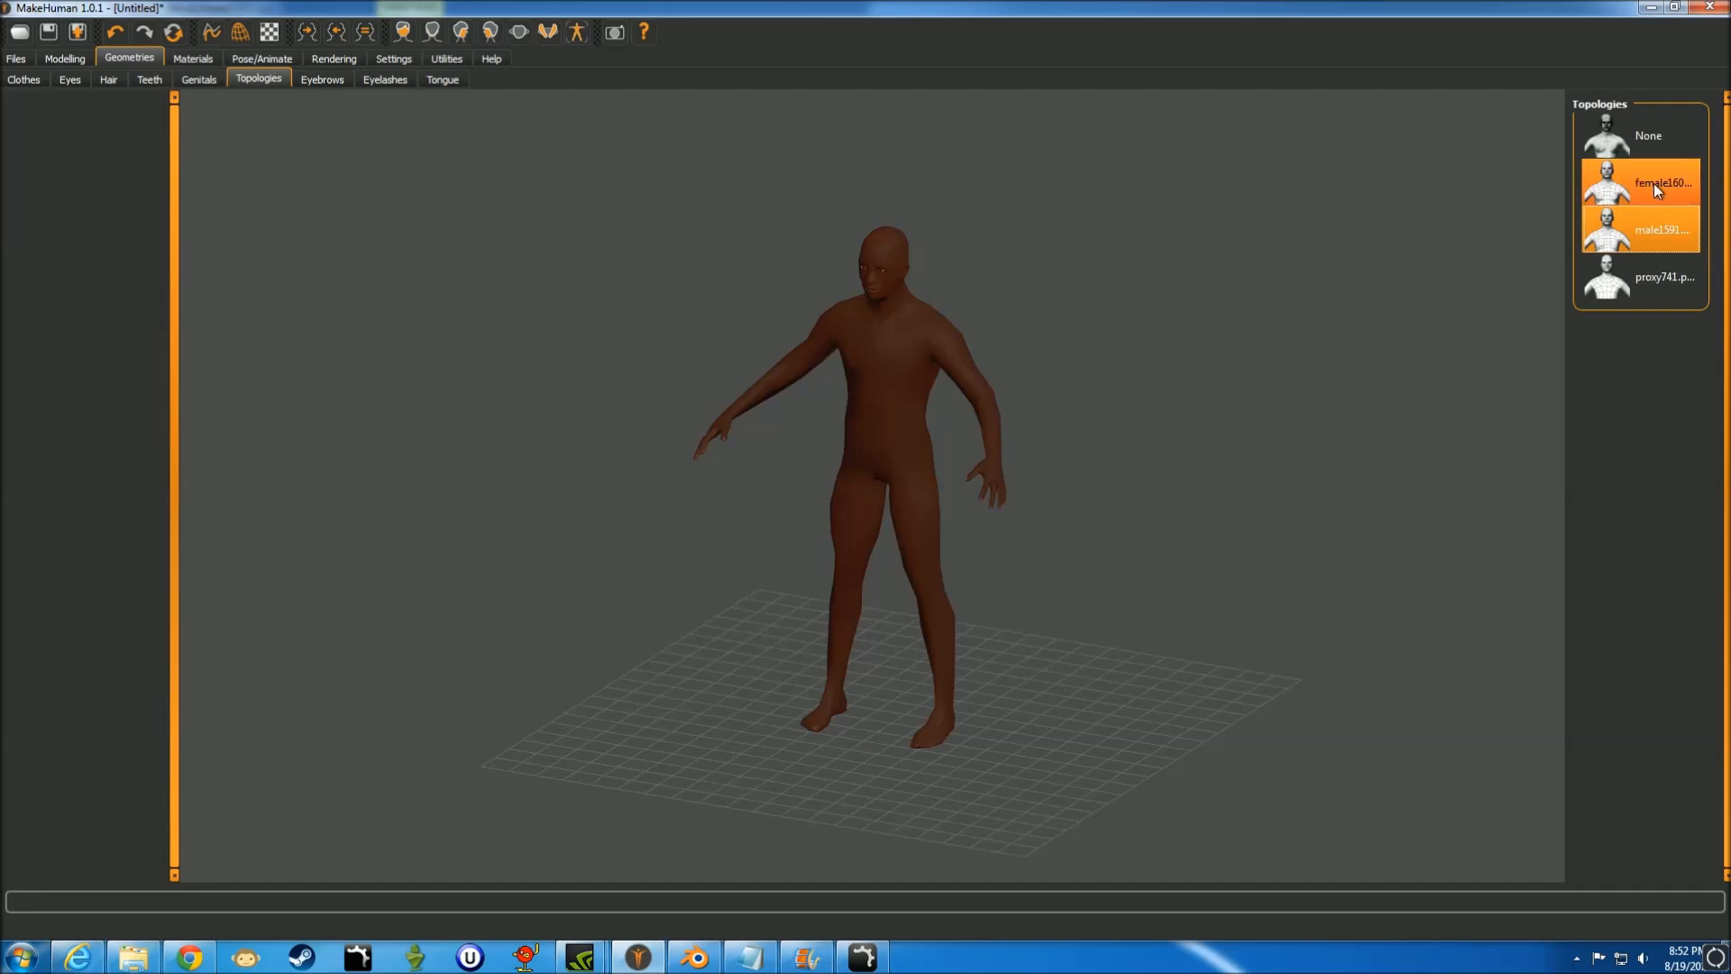
{"action": "left_click", "coordinate": [1654, 146]}
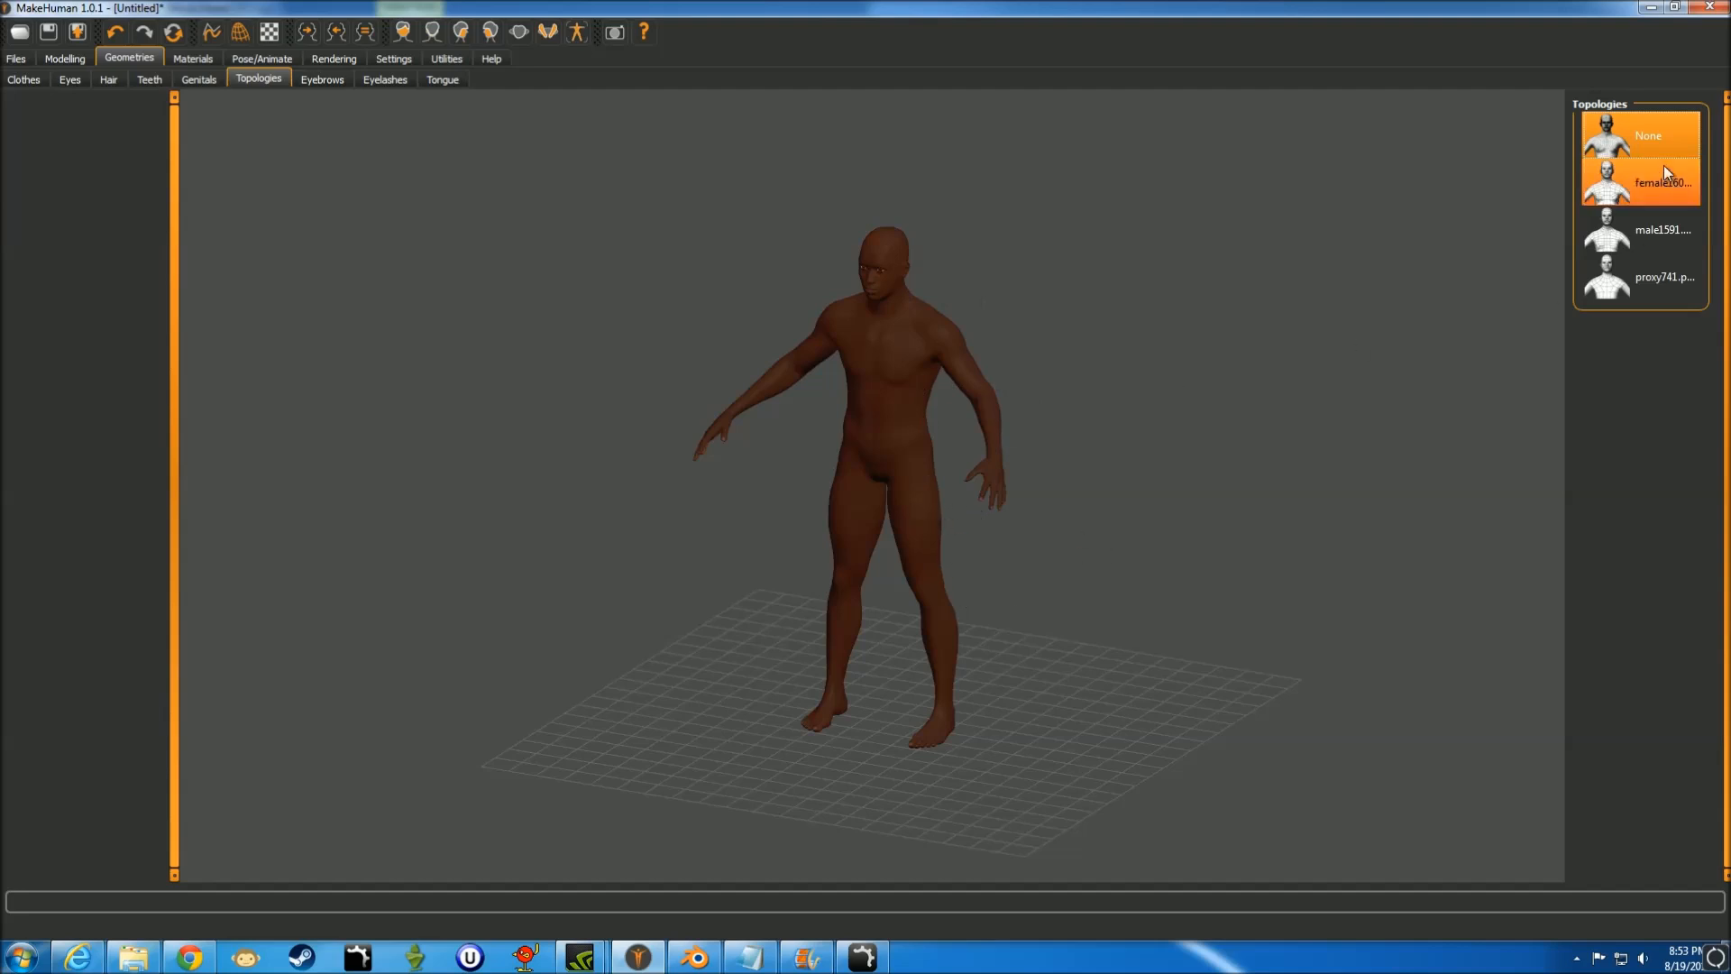
{"action": "left_click", "coordinate": [1668, 242]}
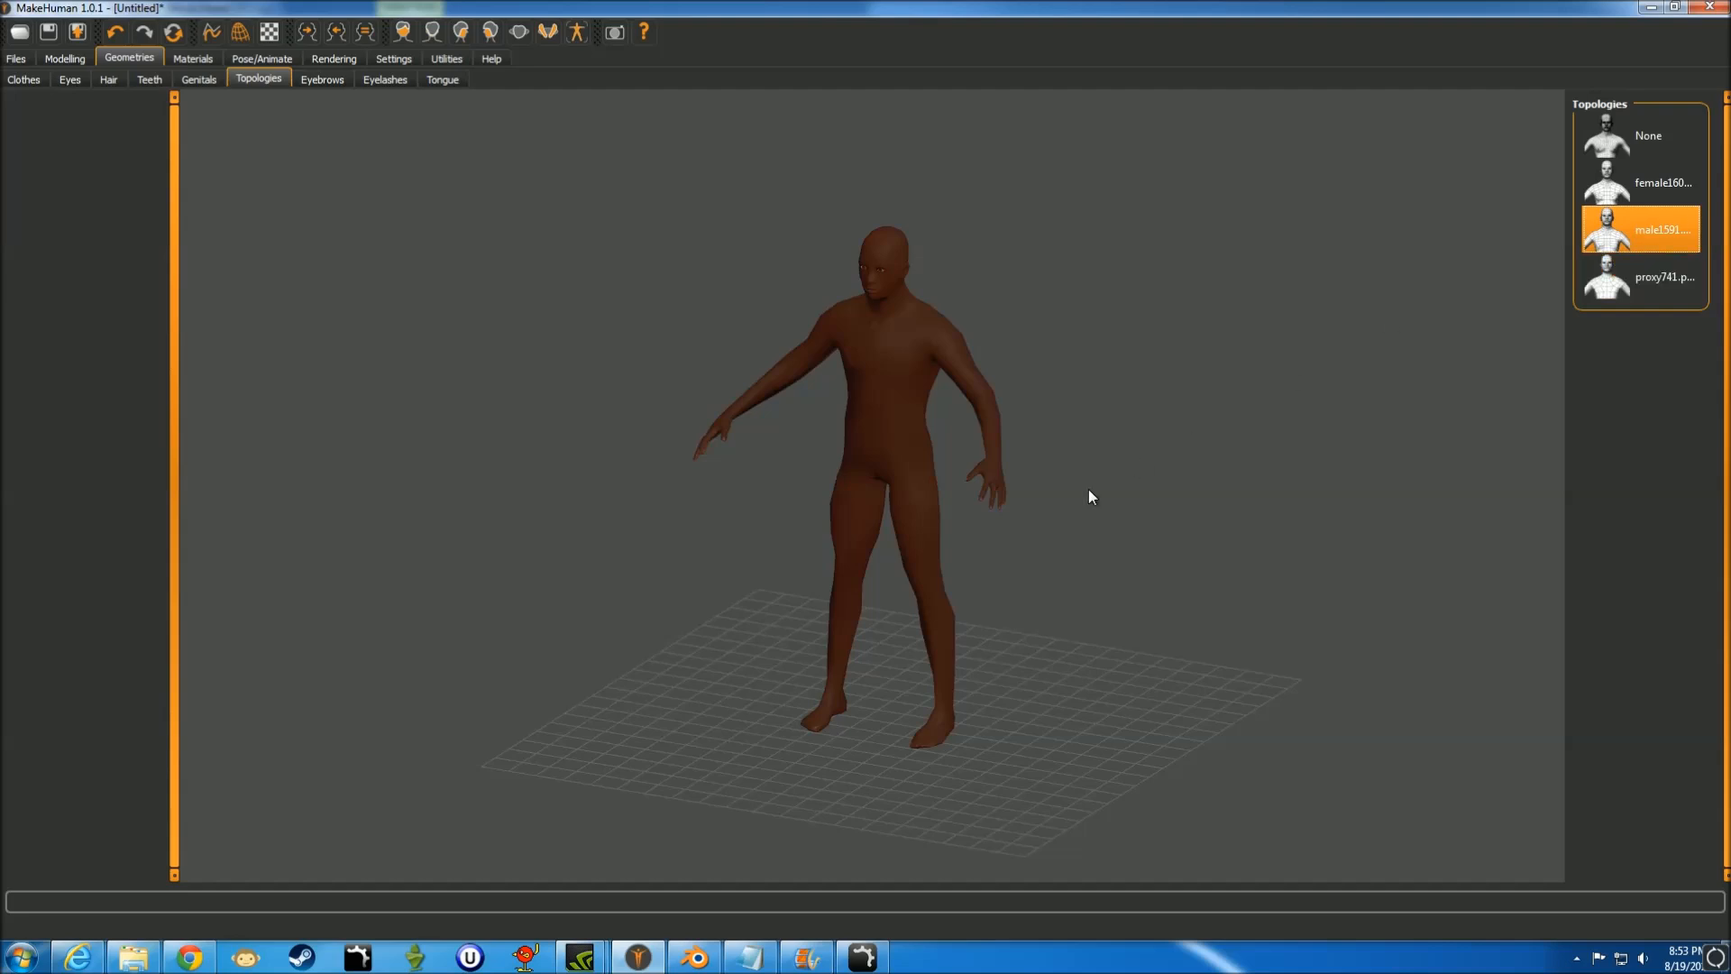
{"action": "mouse_move", "coordinate": [1084, 532]}
{"action": "left_mouse_down"}
{"action": "mouse_move", "coordinate": [1150, 526]}
{"action": "mouse_move", "coordinate": [939, 517]}
{"action": "mouse_move", "coordinate": [1067, 541]}
{"action": "left_mouse_up"}
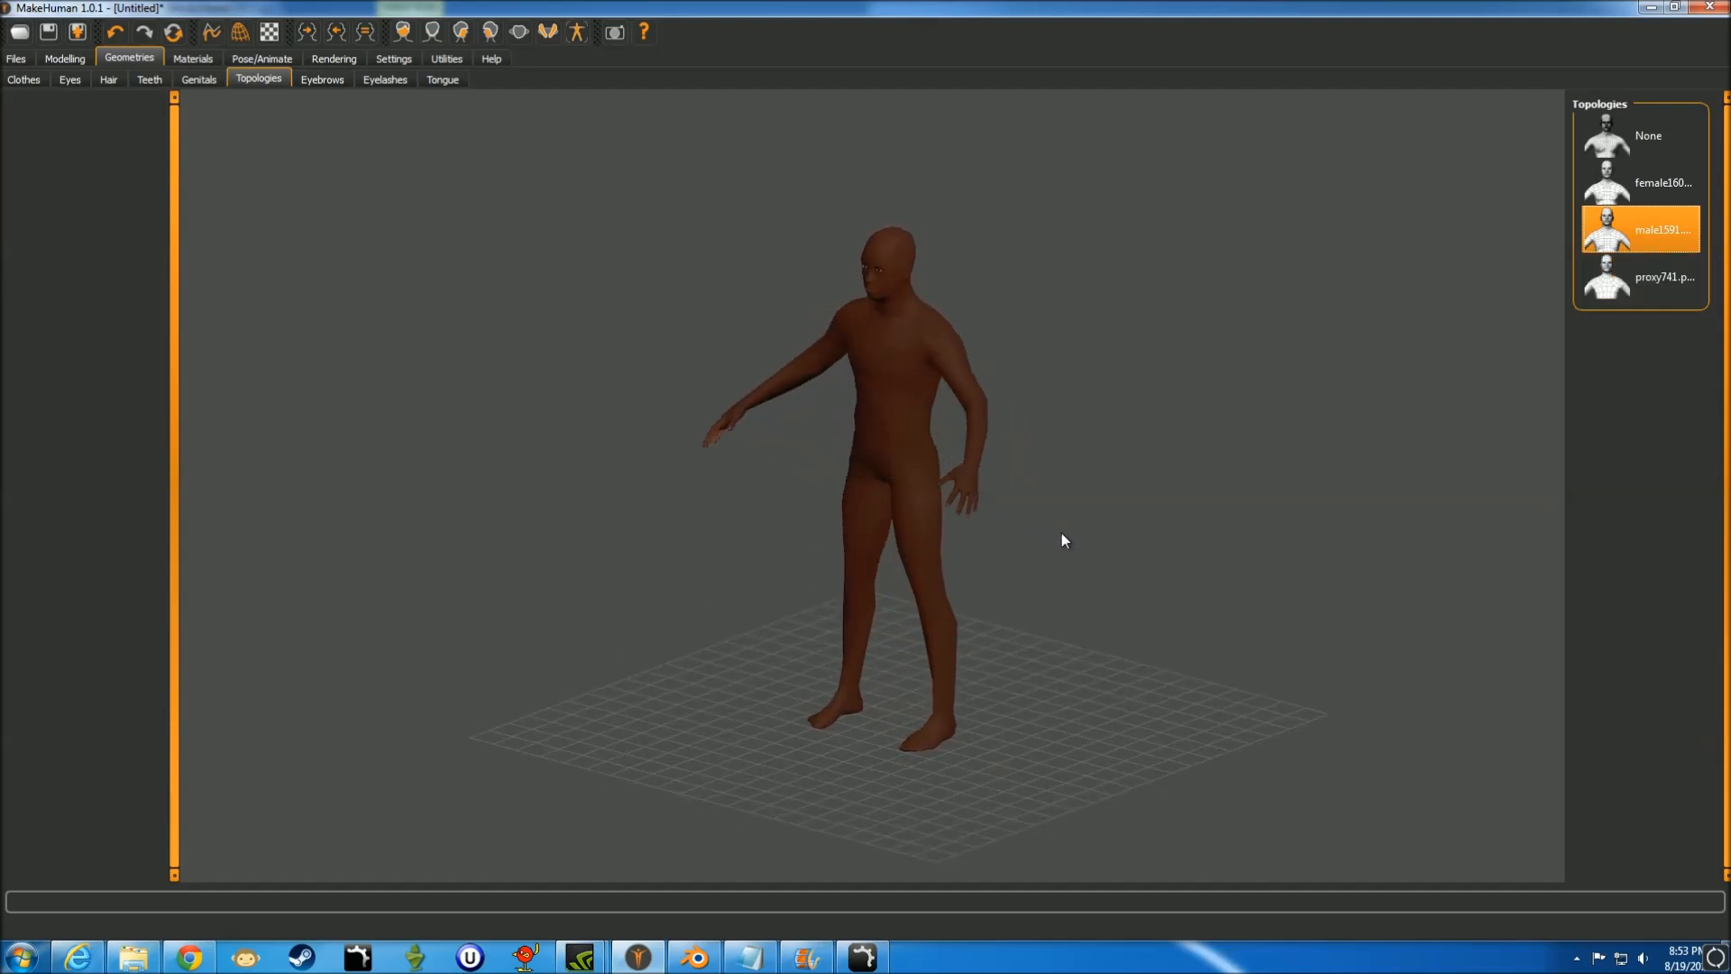
{"action": "left_click_drag", "start_coordinate": [1388, 408], "coordinate": [1198, 364]}
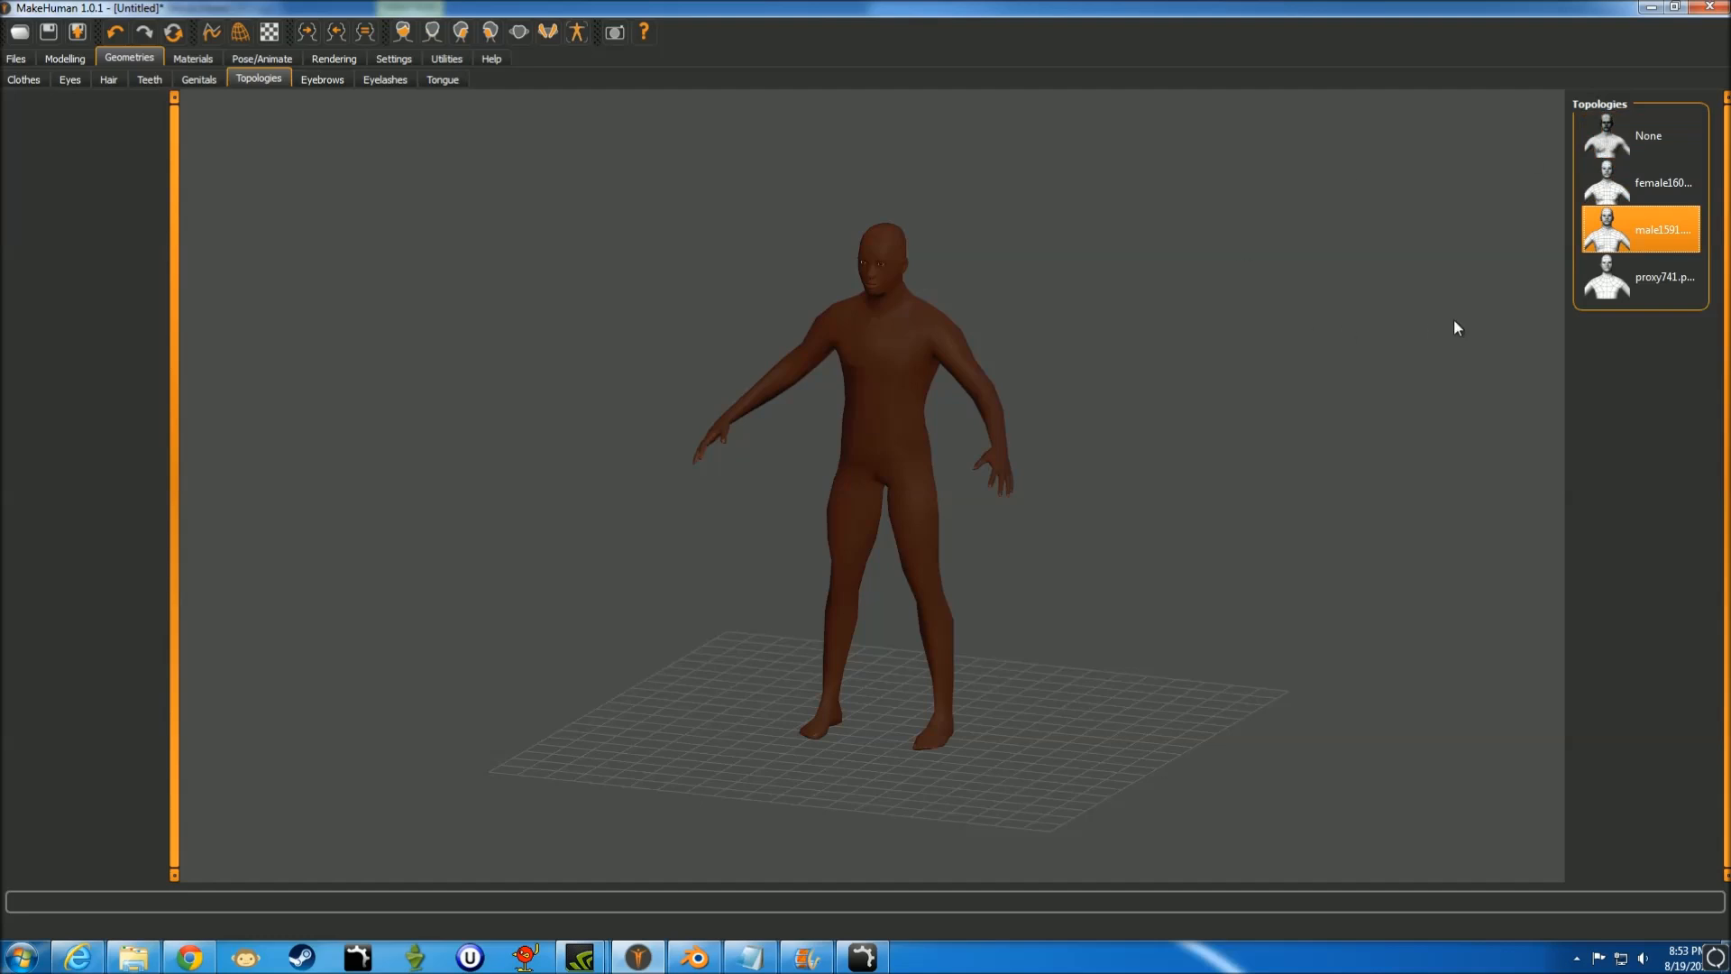
- Apply the proxy741 topology to the figure and check its low-poly eyes setting
{"action": "left_click", "coordinate": [1633, 295]}
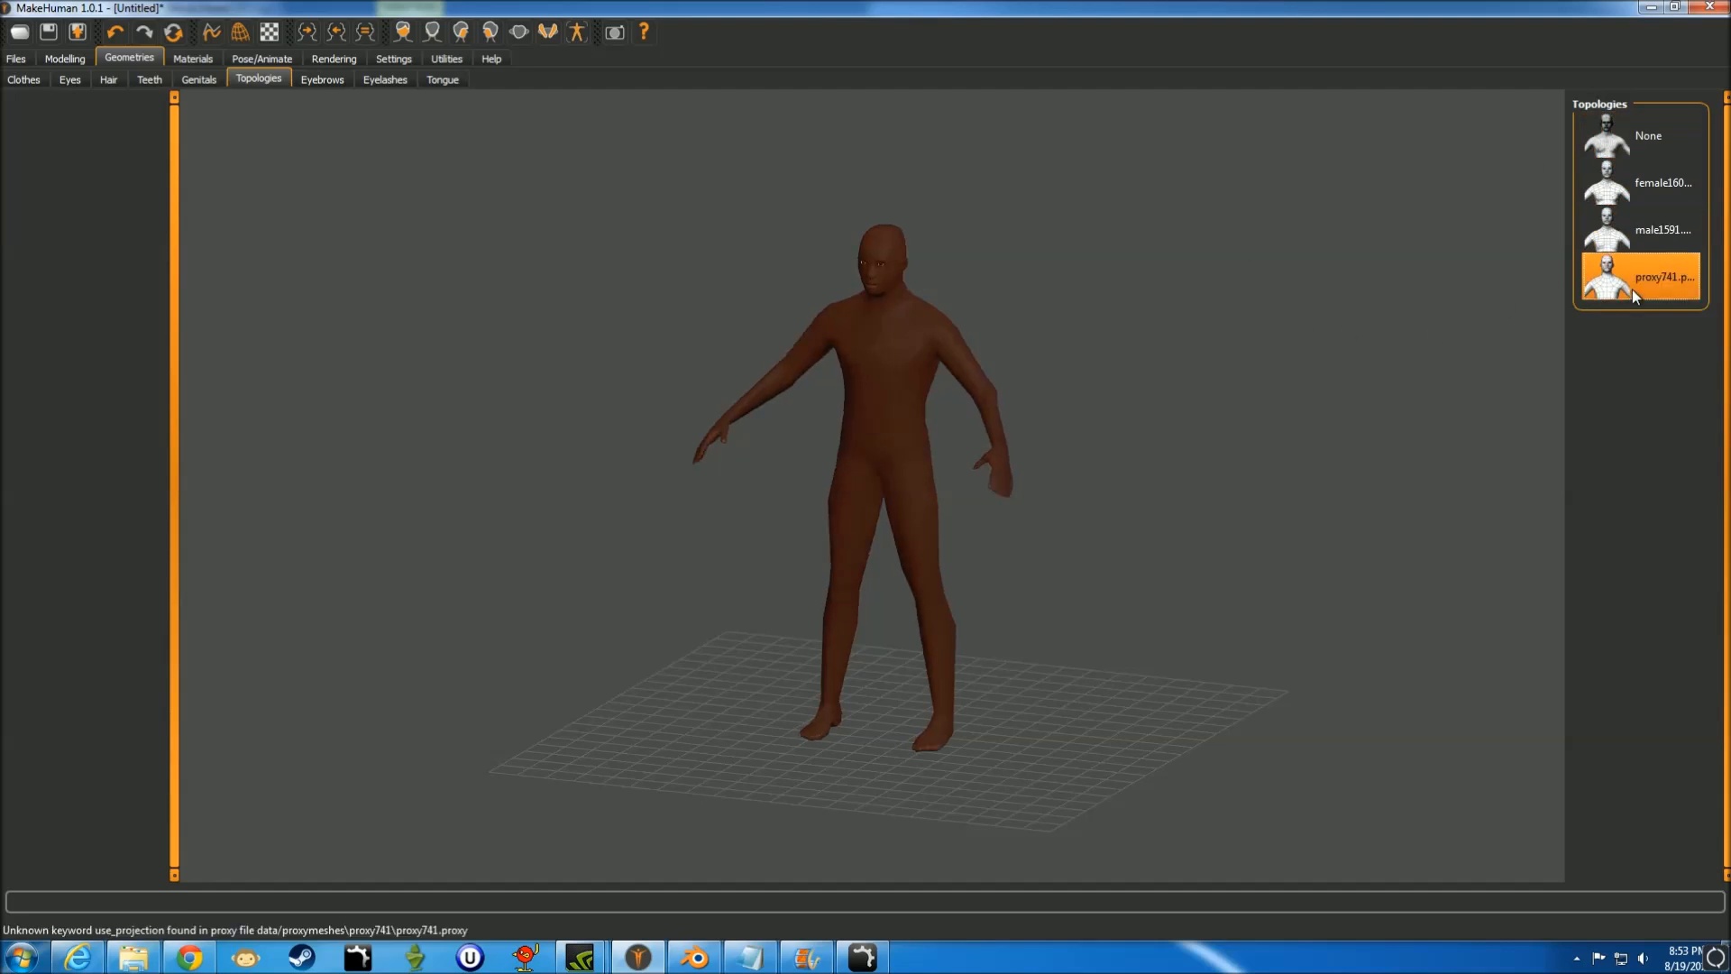
{"action": "left_click_drag", "start_coordinate": [1146, 434], "coordinate": [1143, 397]}
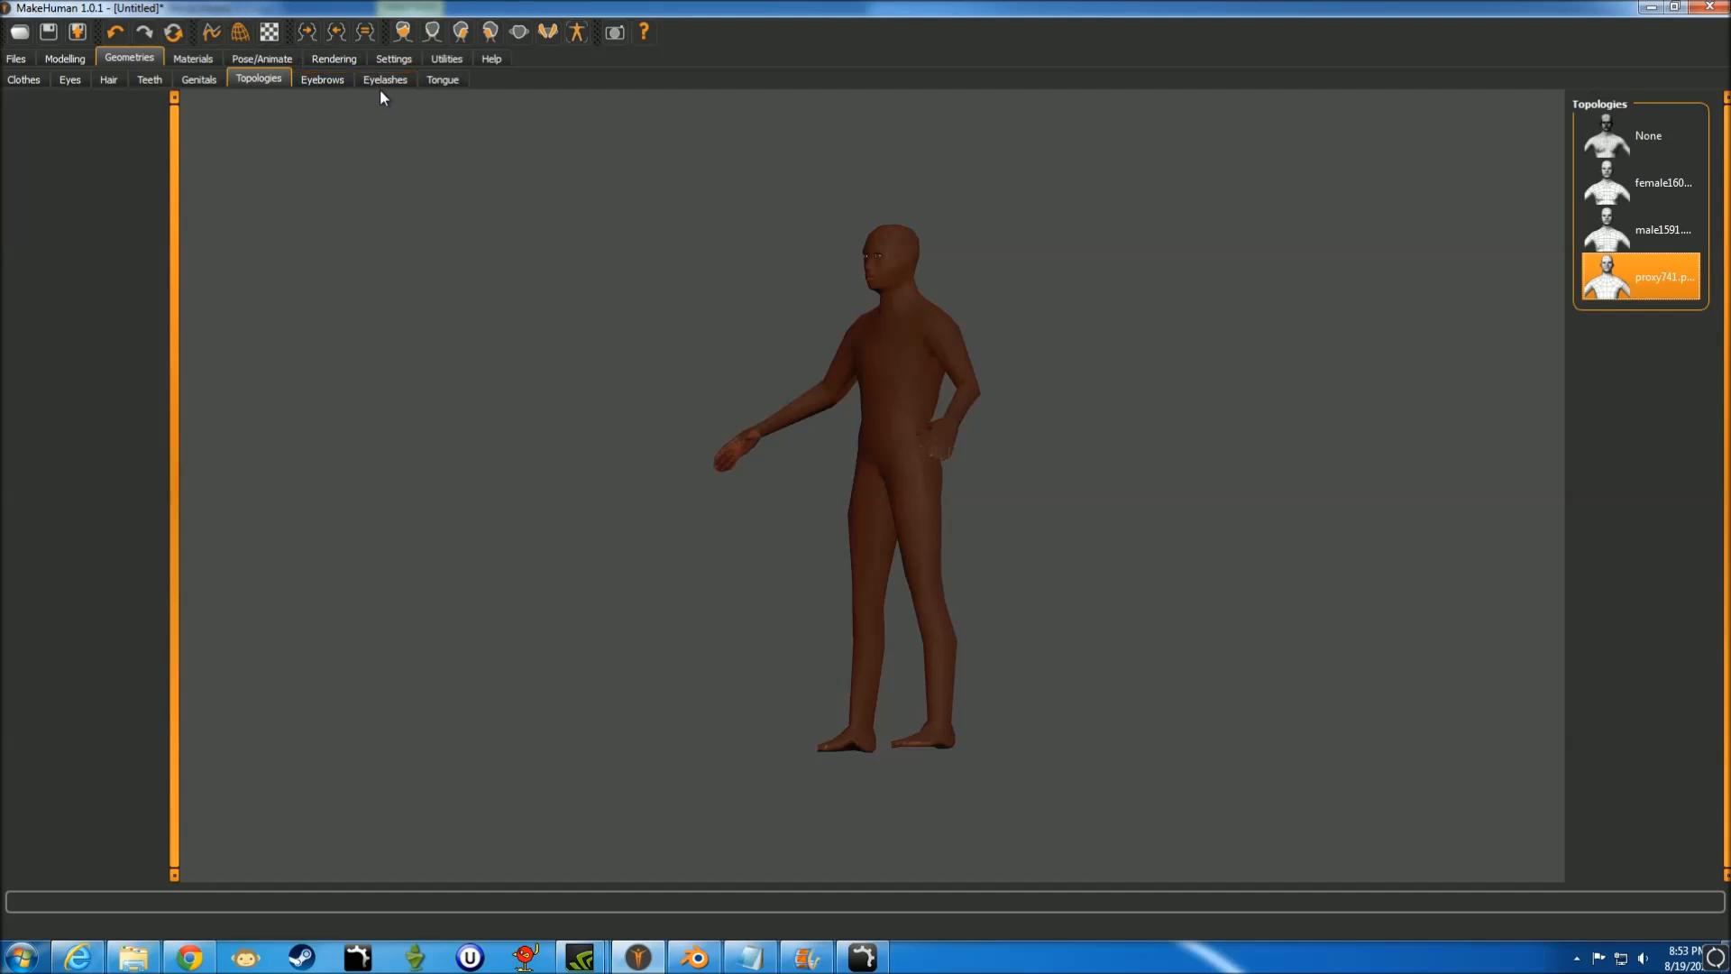
{"action": "left_click", "coordinate": [74, 76]}
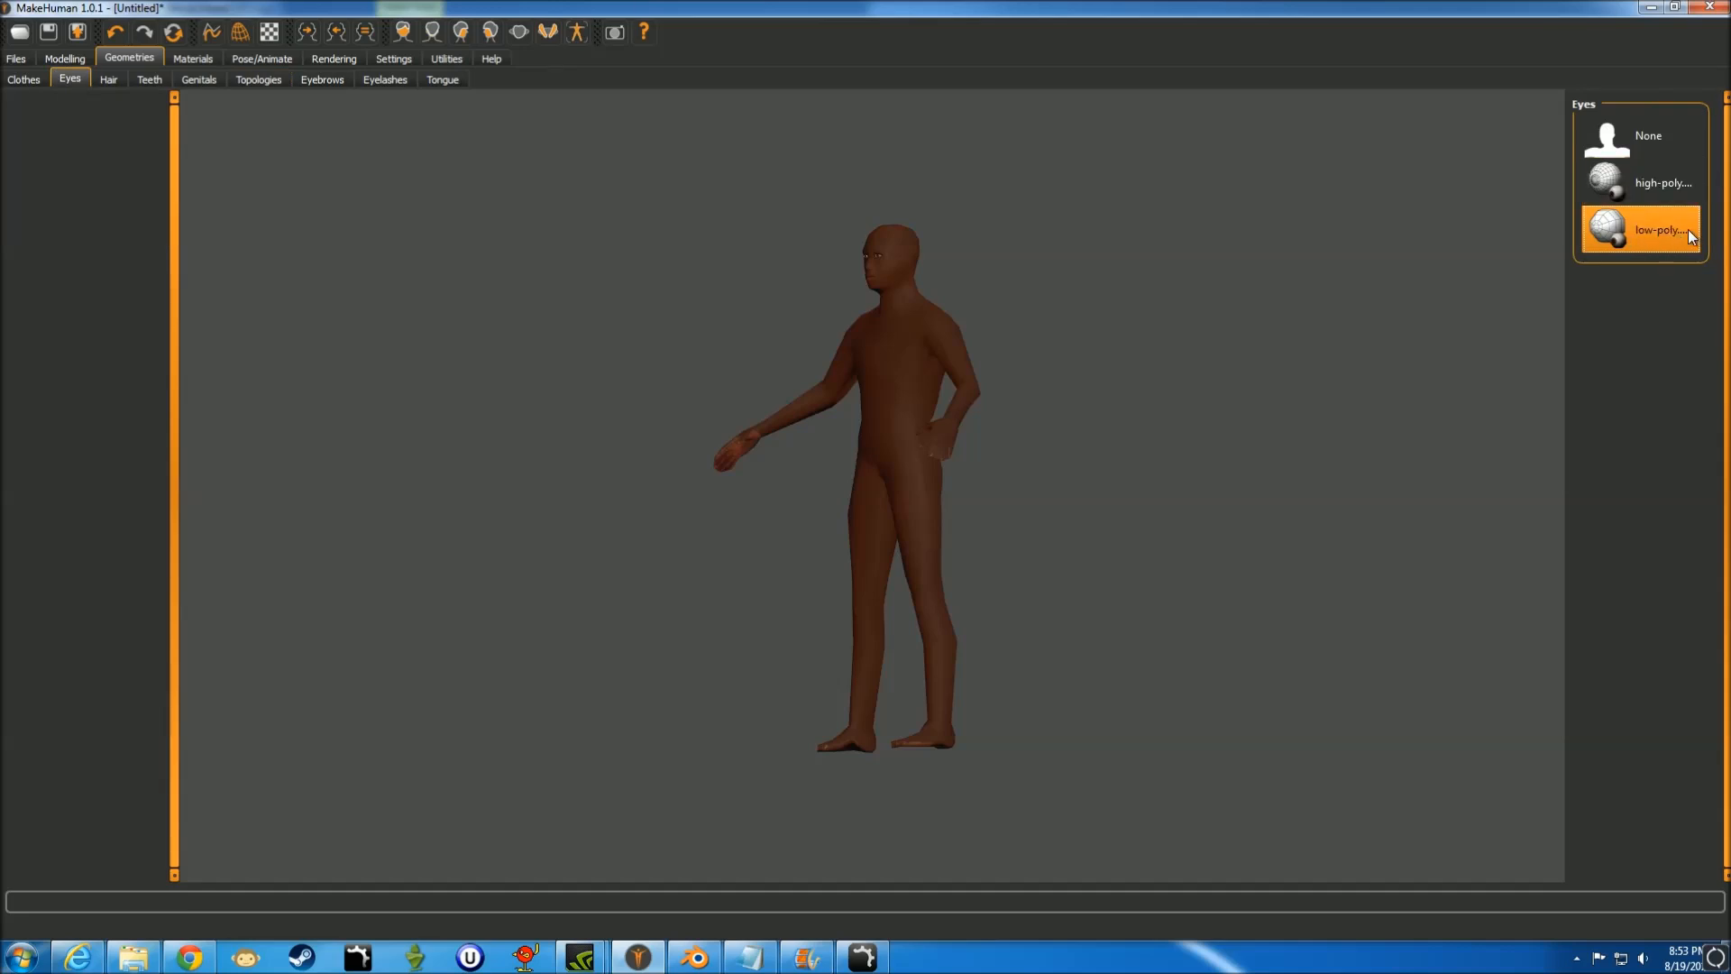
{"action": "left_click_drag", "start_coordinate": [873, 343], "coordinate": [904, 354]}
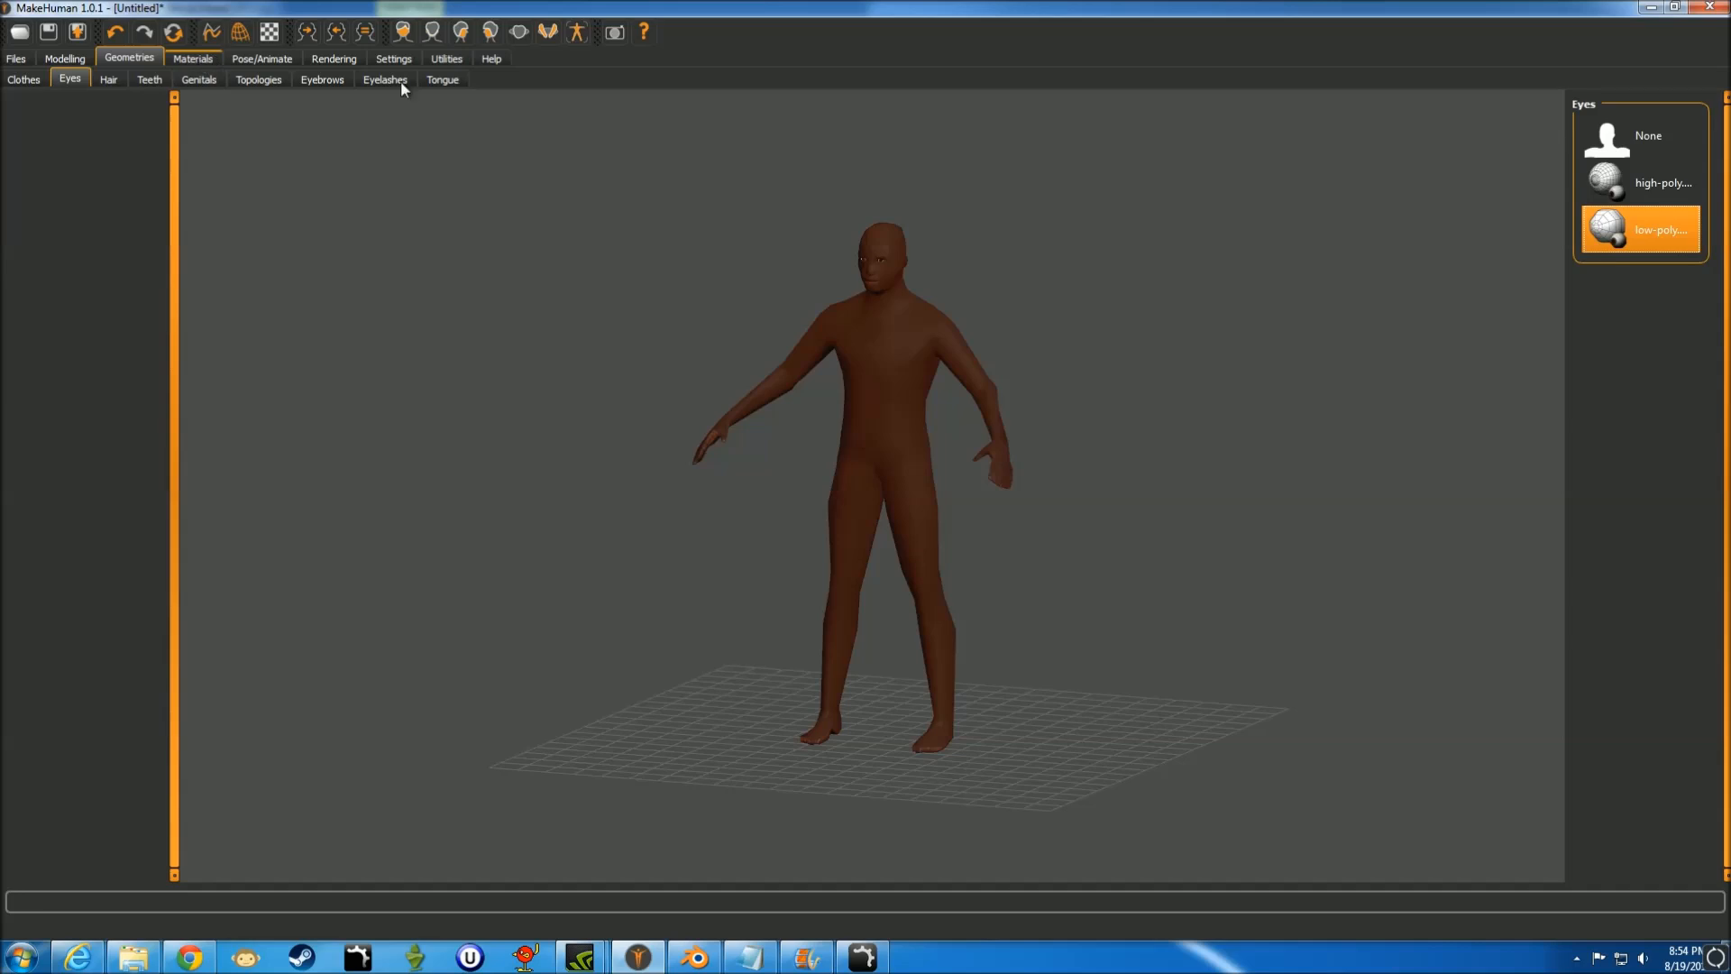
- Preview the None and basic.json rig presets on the figure, and assign the game.json preset
{"action": "left_click", "coordinate": [209, 59]}
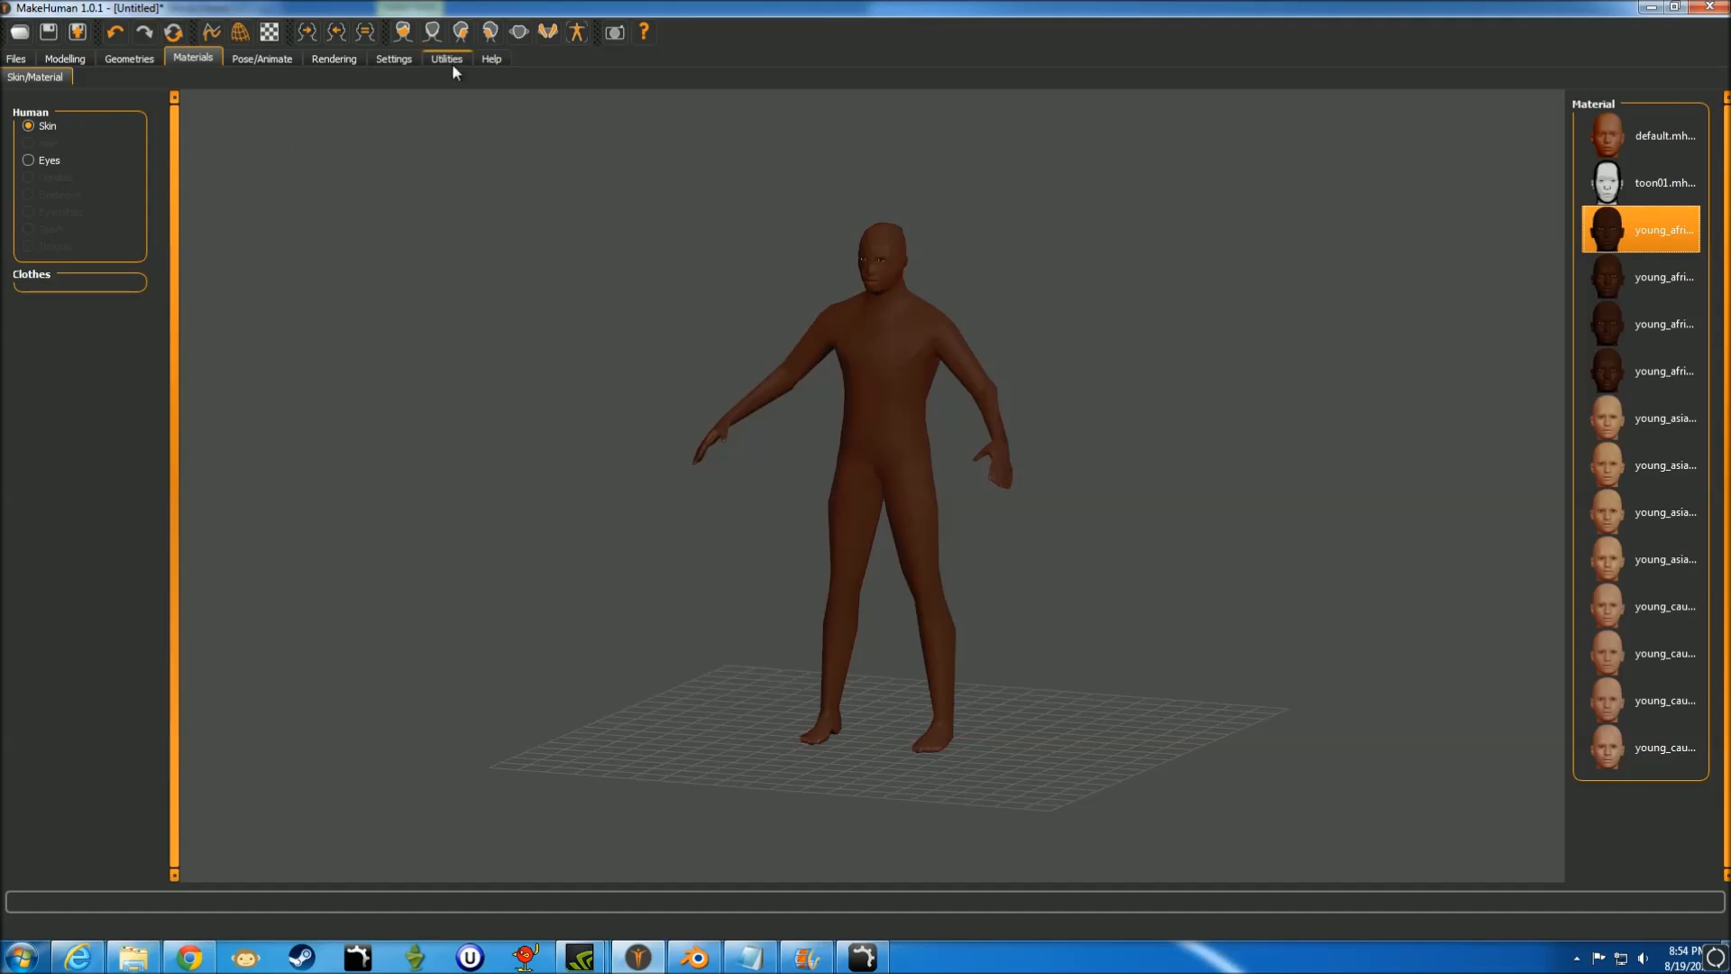
{"action": "left_click", "coordinate": [265, 65]}
{"action": "left_click_drag", "start_coordinate": [997, 221], "coordinate": [1081, 276]}
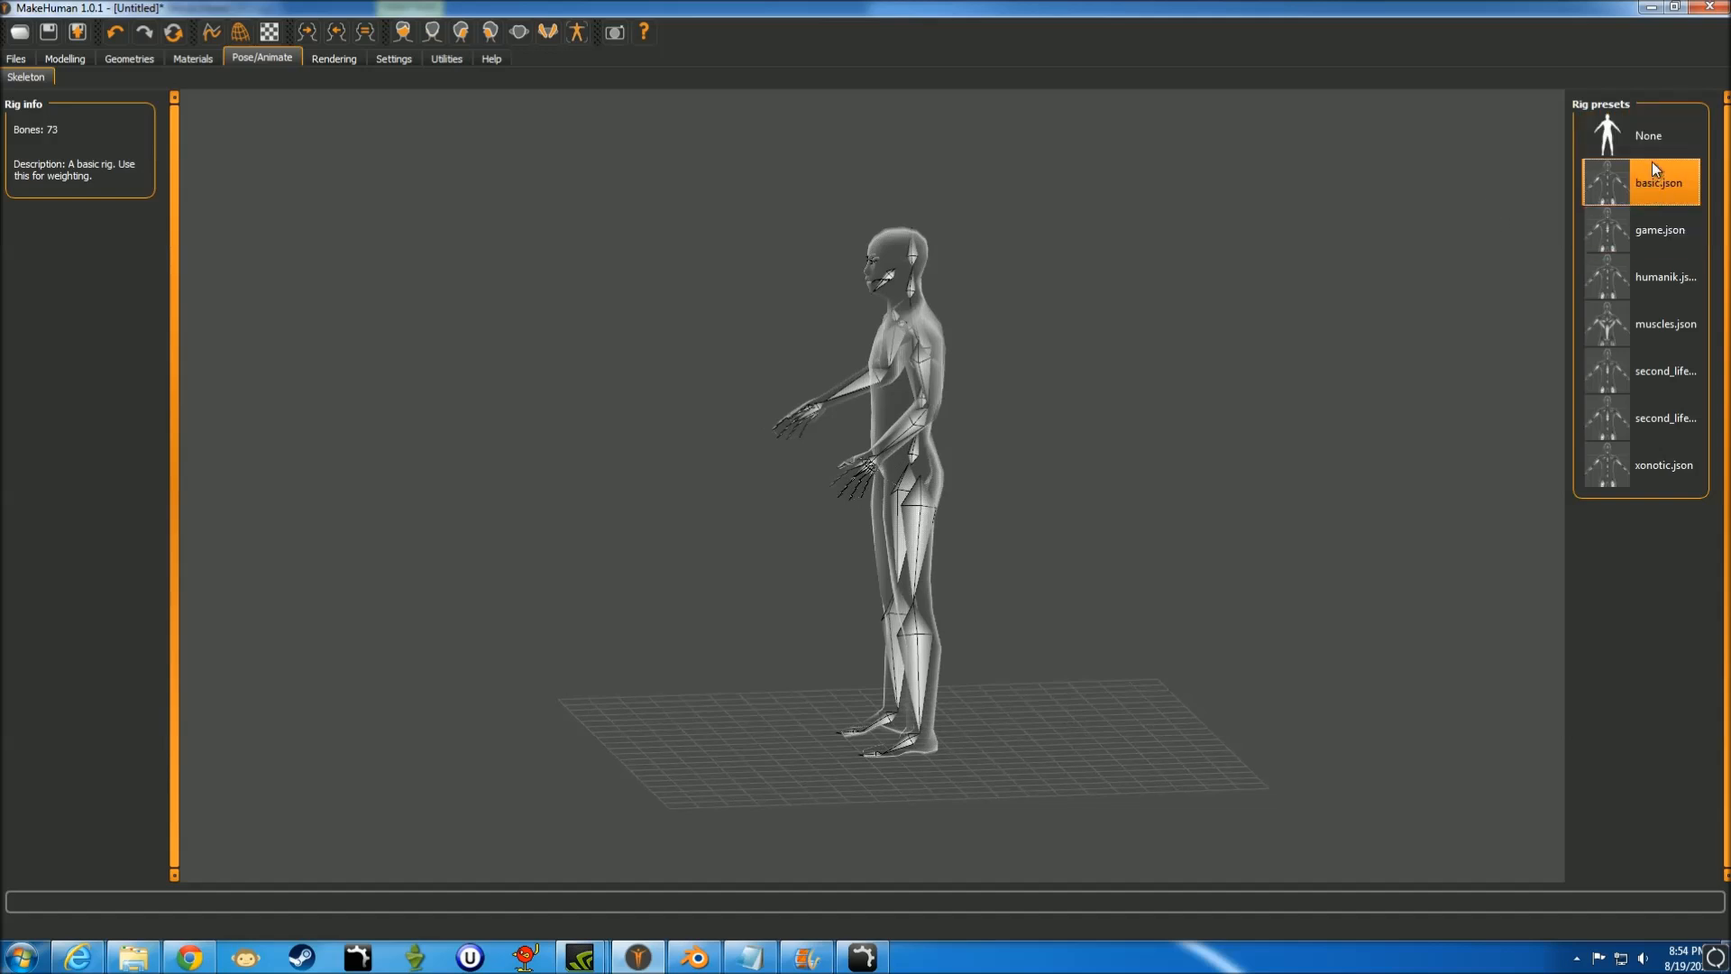
{"action": "left_click", "coordinate": [1676, 159]}
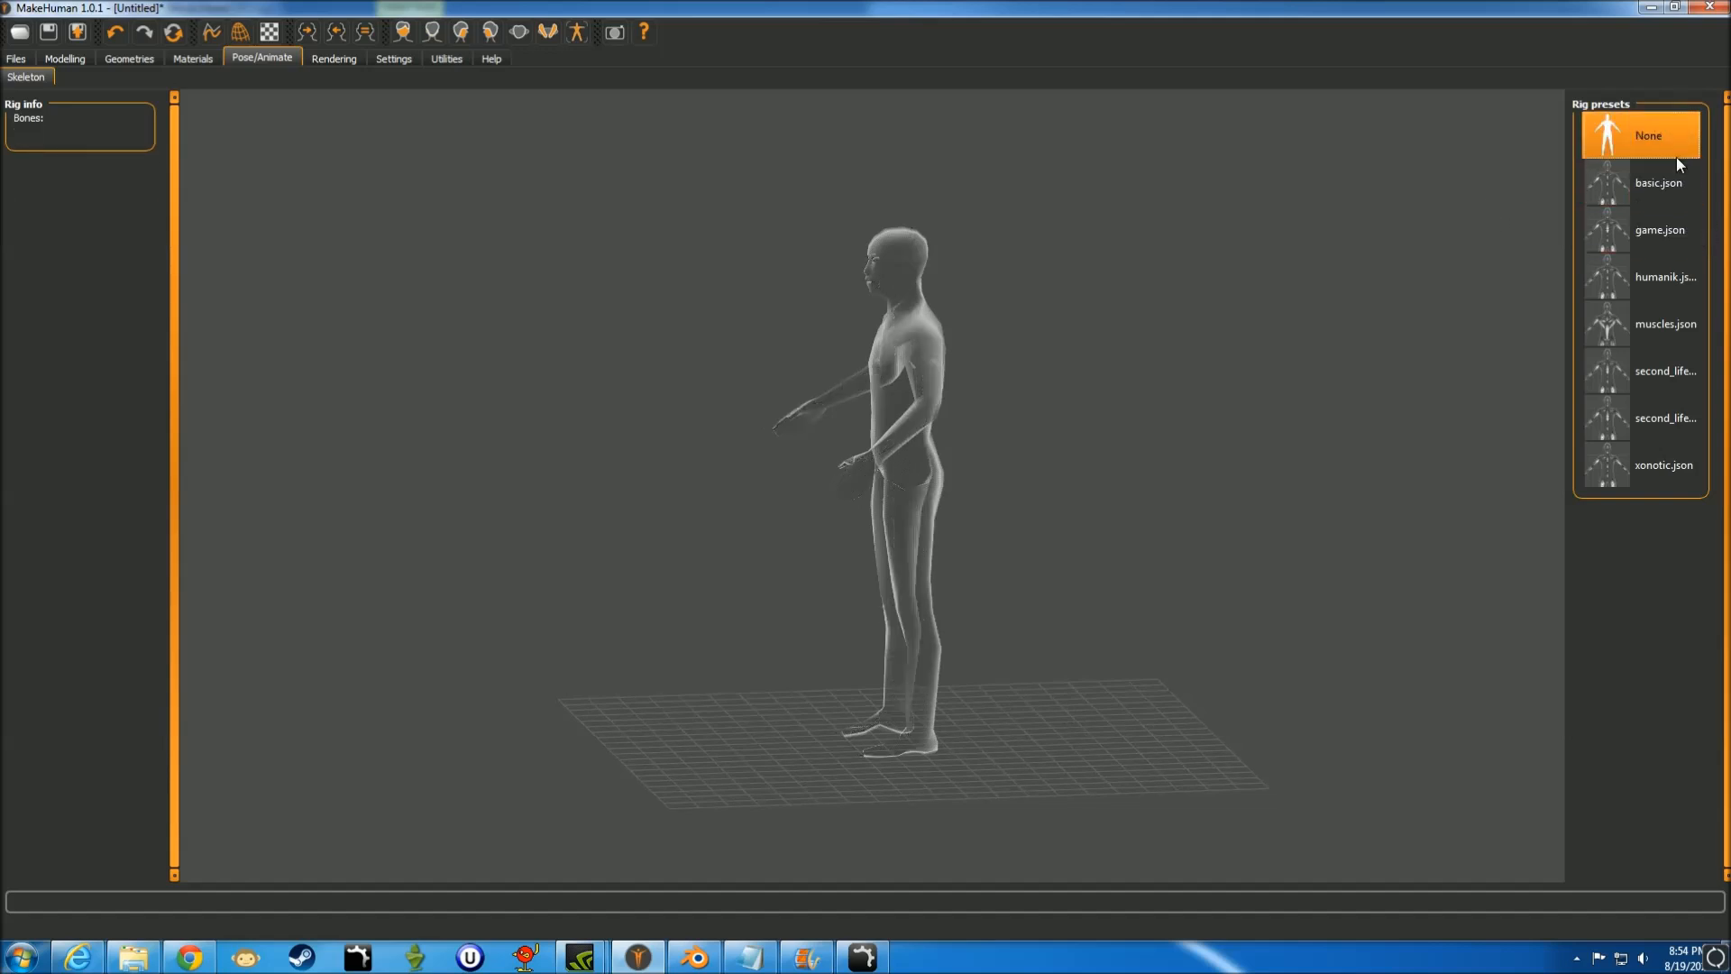
{"action": "left_click_drag", "start_coordinate": [1172, 309], "coordinate": [1264, 332]}
{"action": "left_click", "coordinate": [1658, 189]}
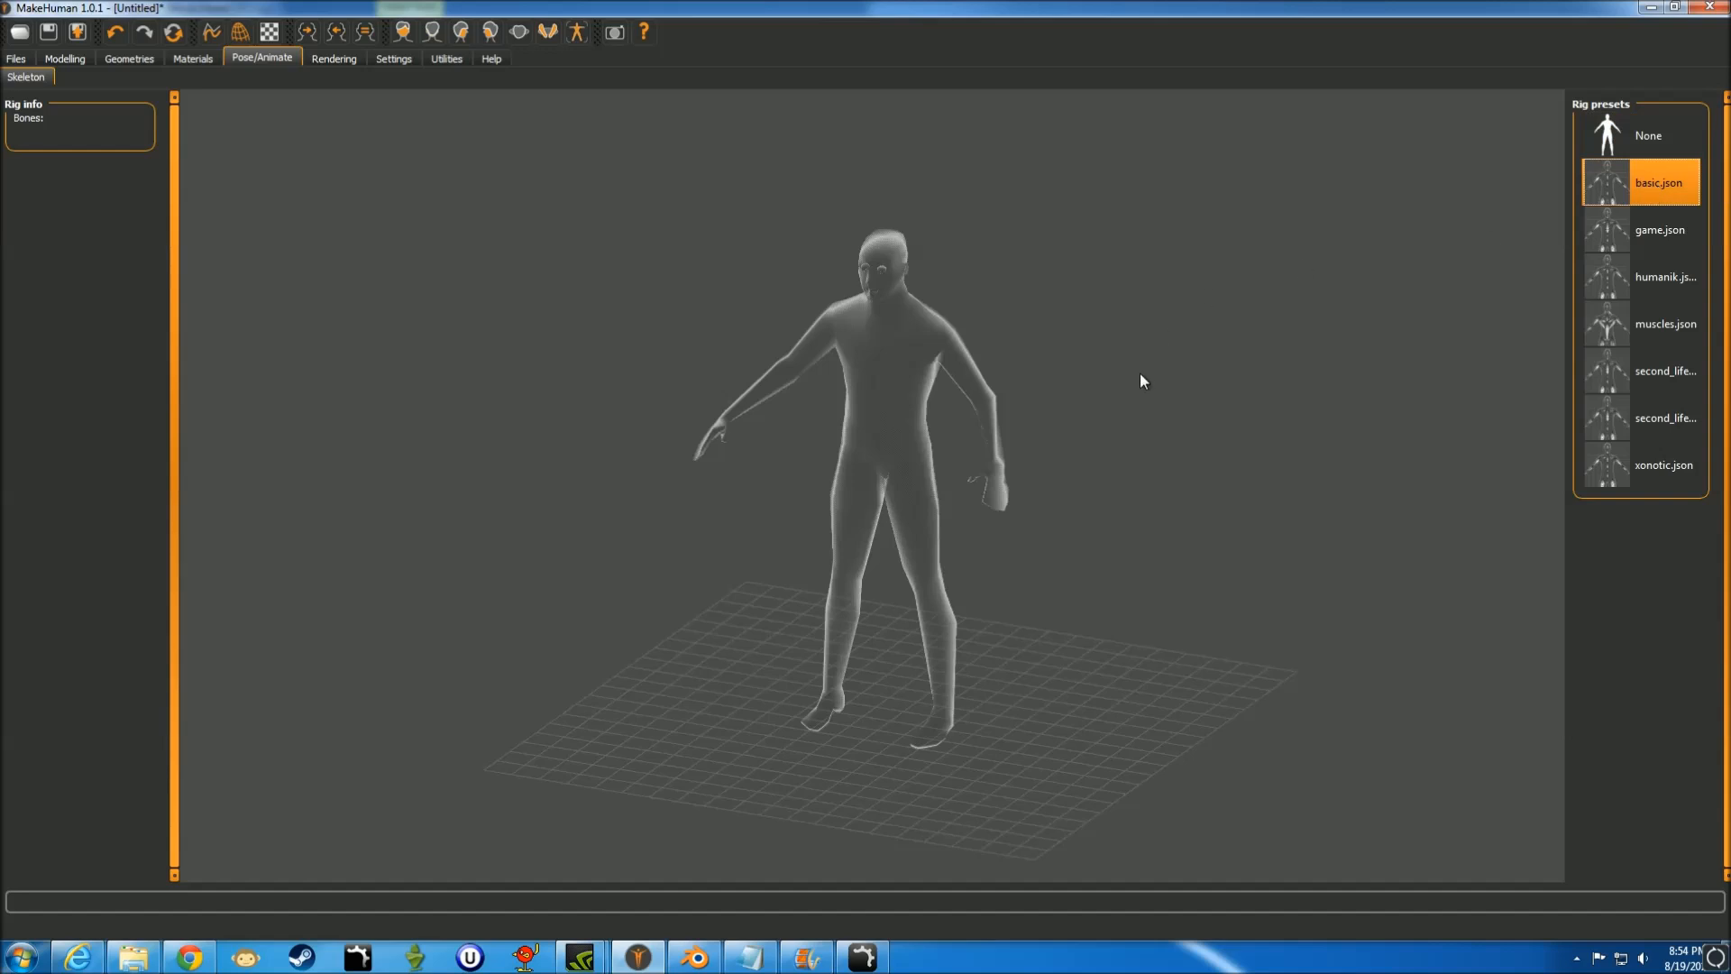
{"action": "left_click_drag", "start_coordinate": [1156, 440], "coordinate": [1215, 444]}
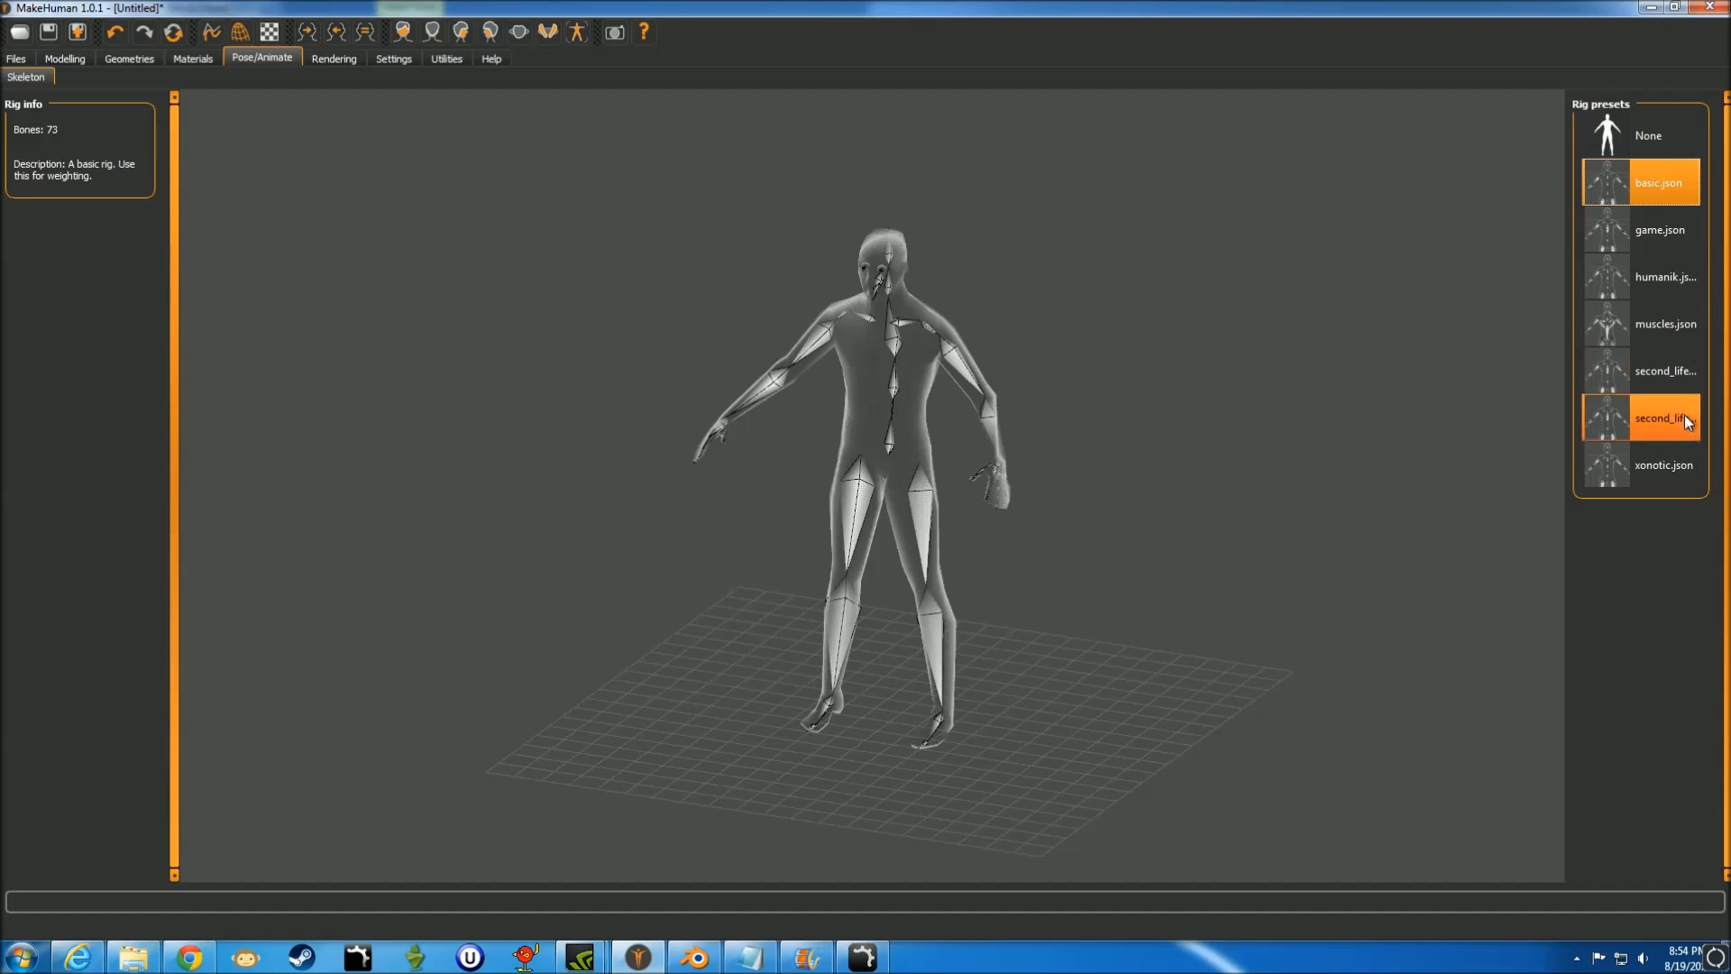
{"action": "left_click", "coordinate": [1681, 239]}
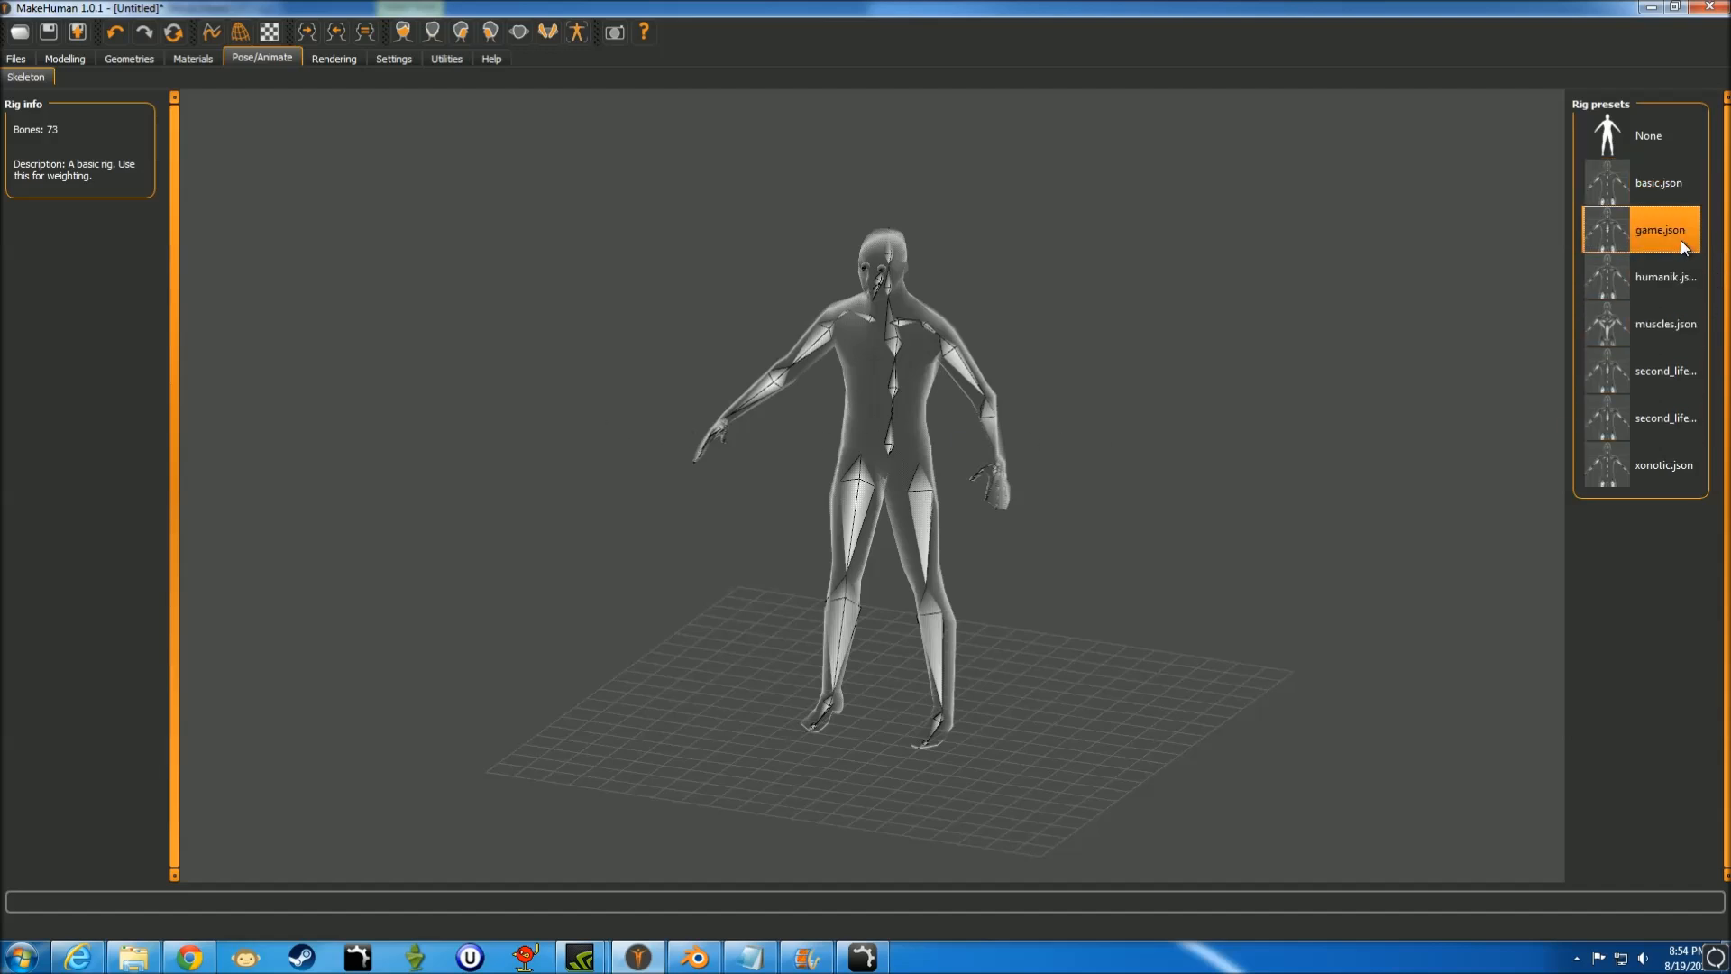
{"action": "left_click", "coordinate": [1673, 199]}
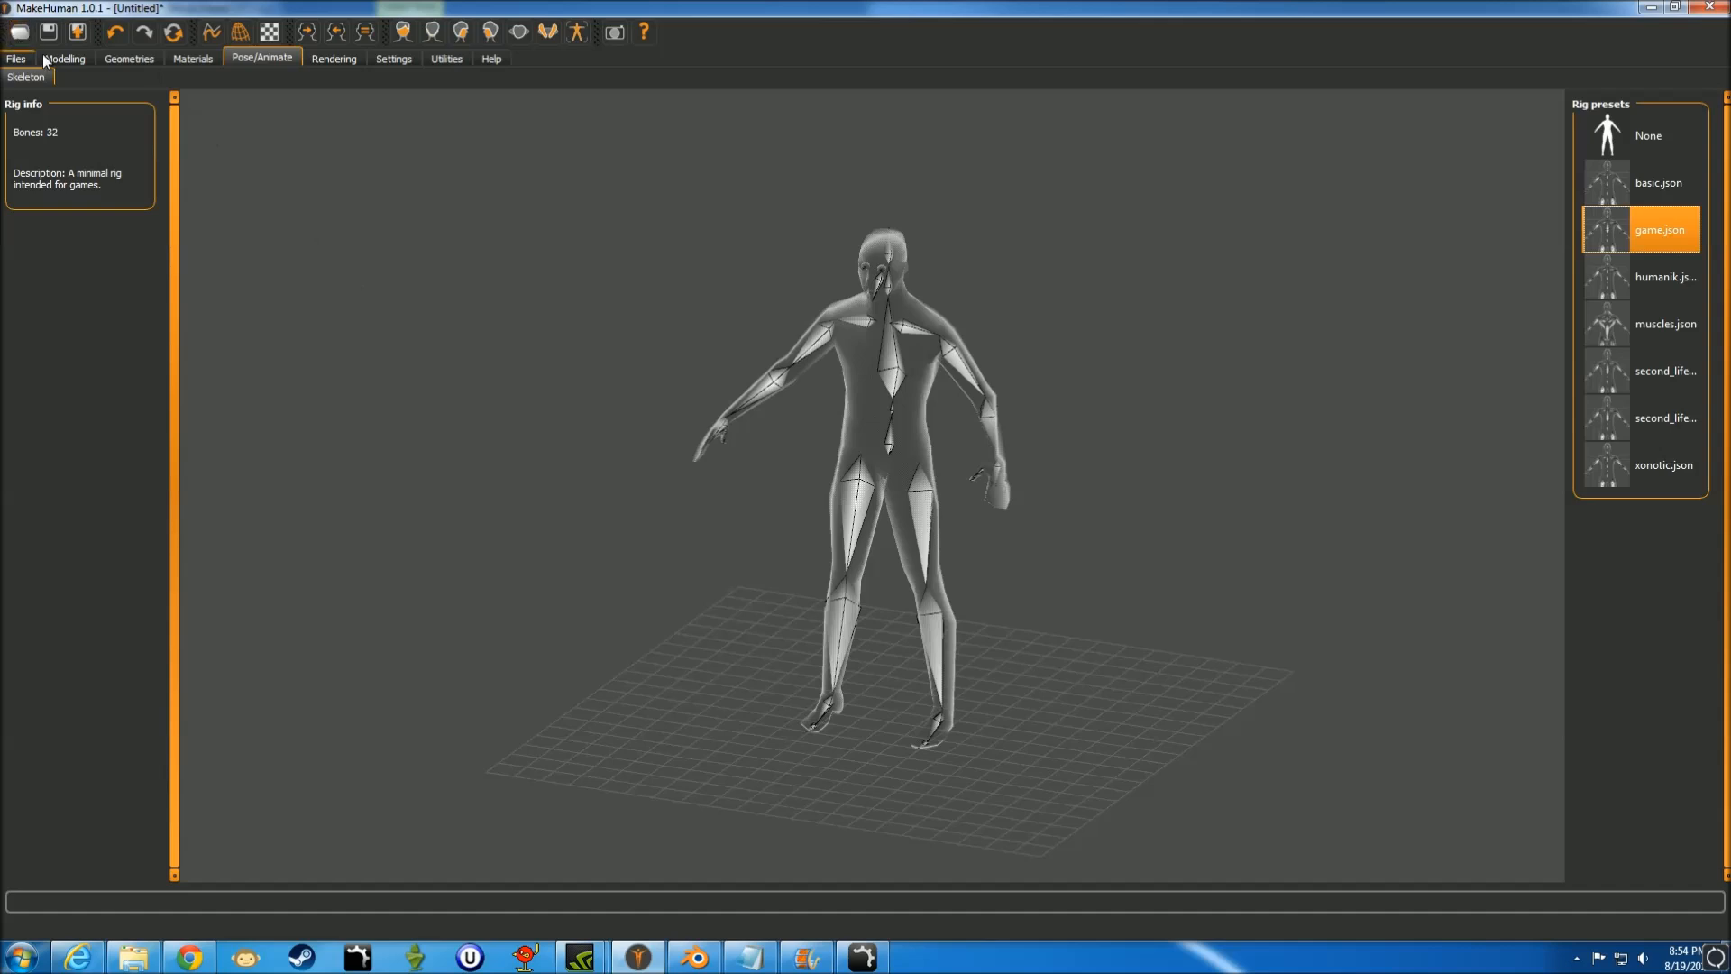
- Export the figure as a Blender exchange (mhx) mesh named tut, with feet on ground and decimeter units
{"action": "left_click", "coordinate": [15, 60]}
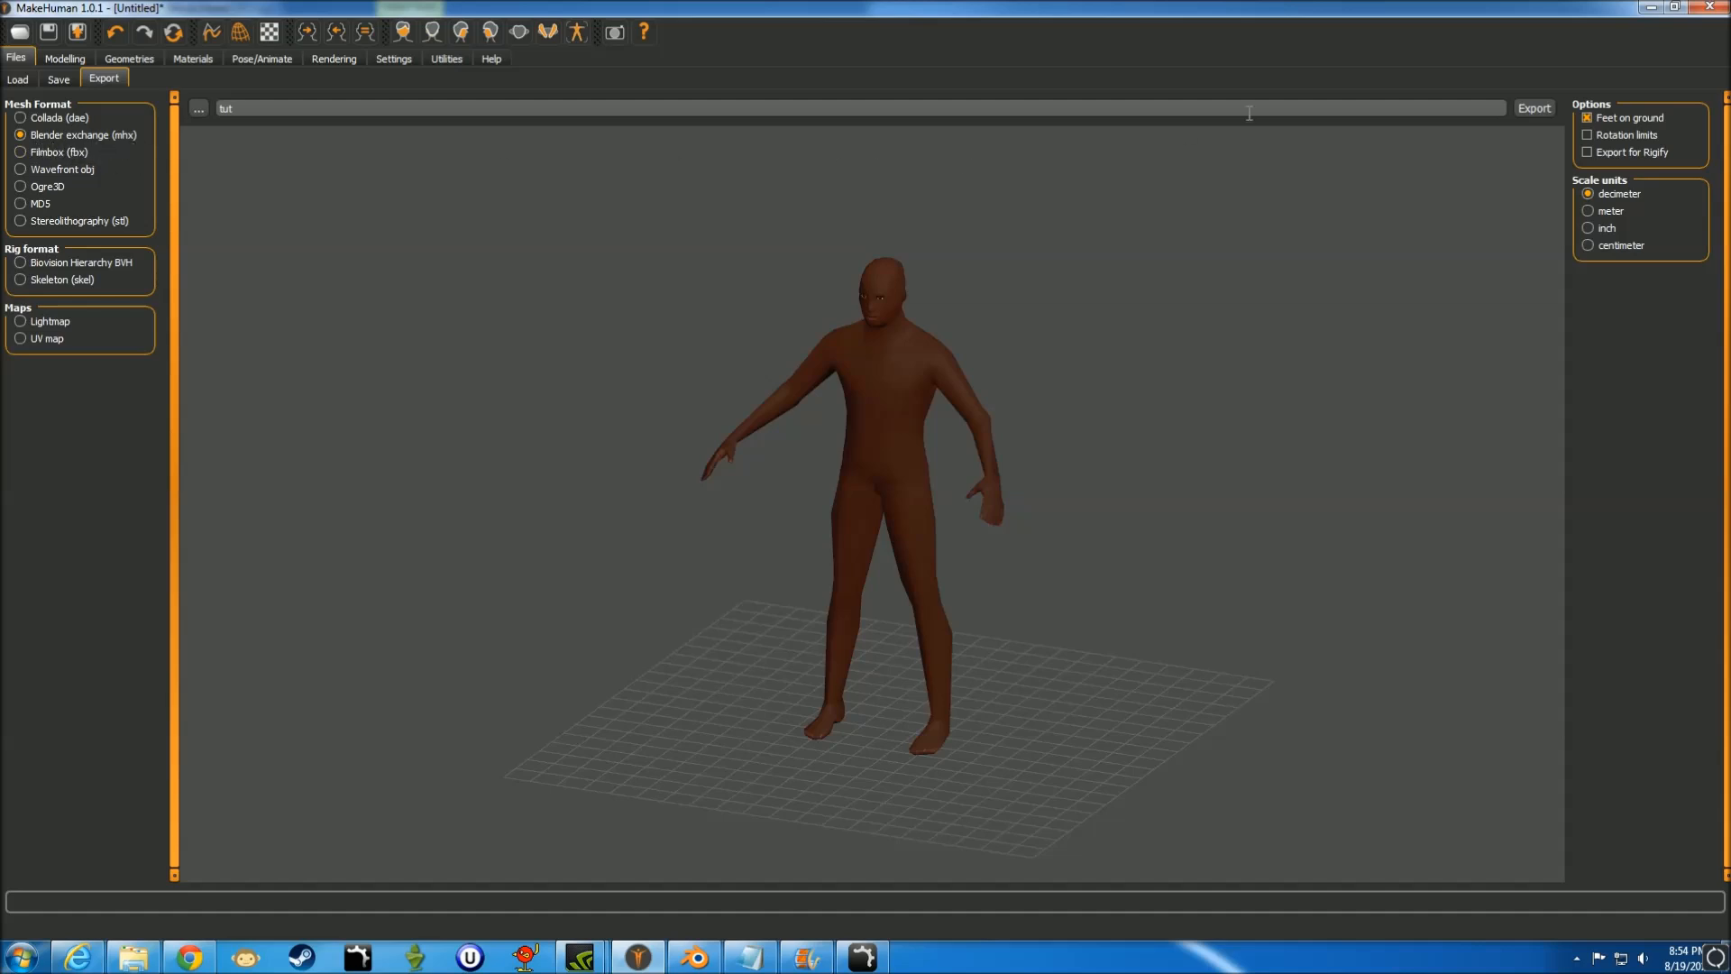
{"action": "left_click", "coordinate": [1536, 109]}
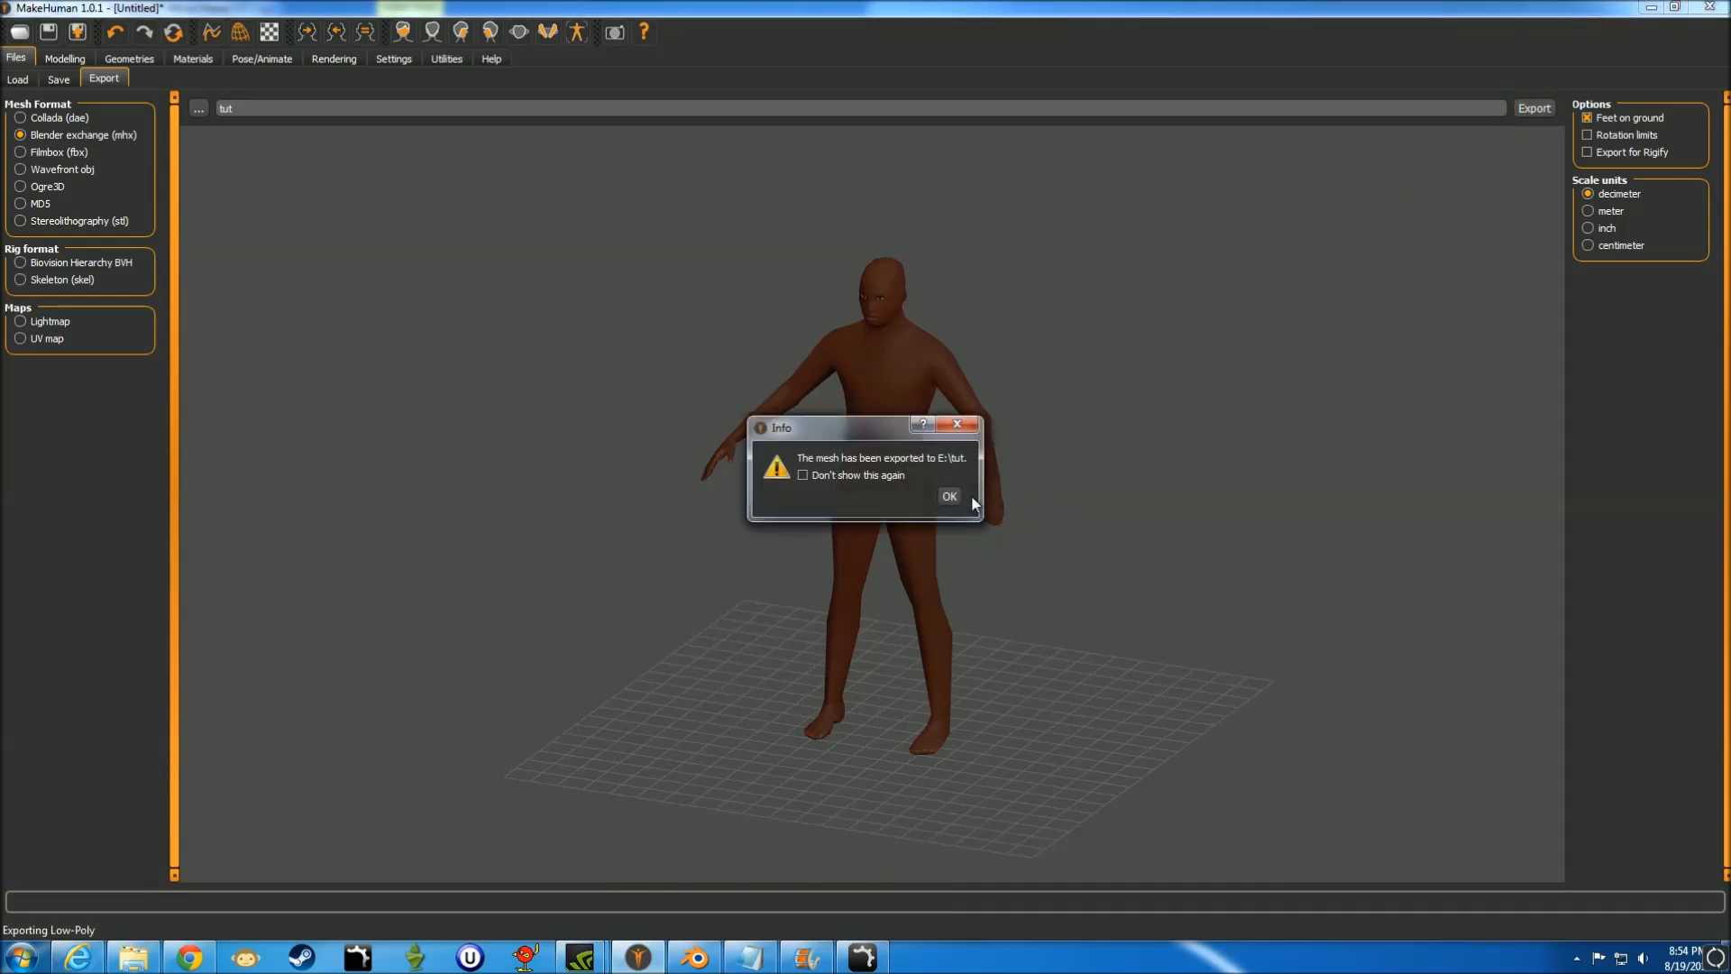
{"action": "left_click", "coordinate": [949, 496]}
{"action": "key", "text": "ctrl+m"}
{"action": "left_click_drag", "start_coordinate": [516, 243], "coordinate": [595, 271]}
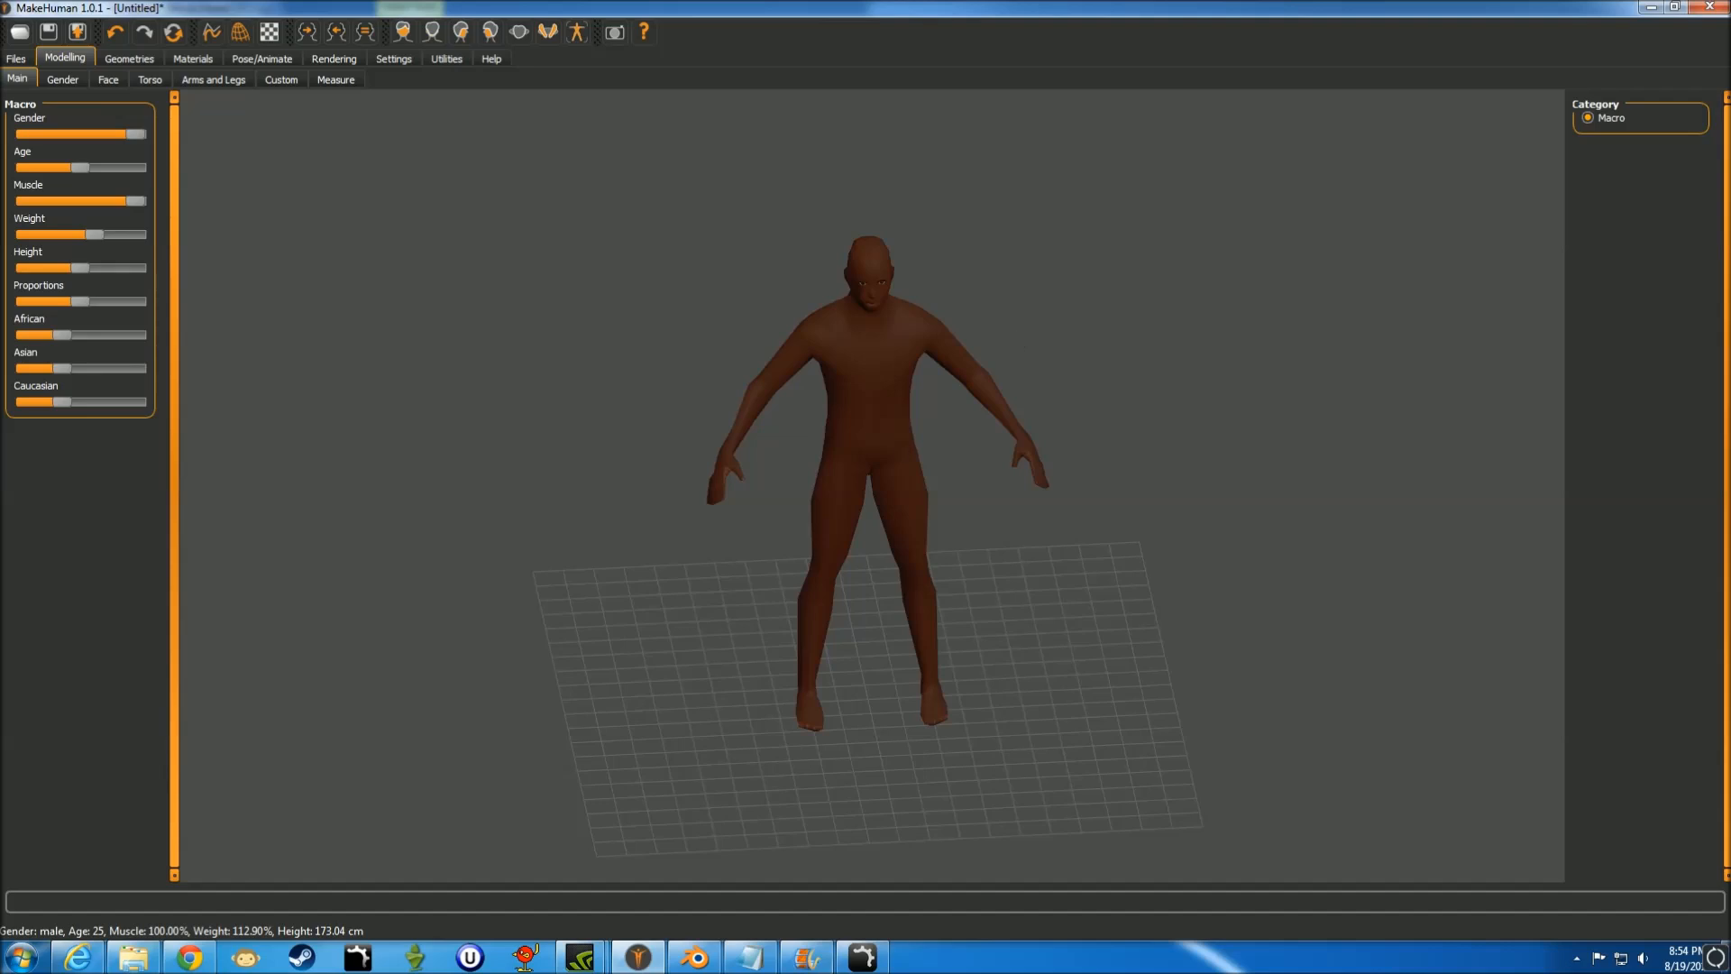
- Switch to Internet Explorer and return to the CMU Graphics Lab Motion Capture Database home page
{"action": "mouse_move", "coordinate": [730, 963]}
{"action": "mouse_move", "coordinate": [177, 962]}
{"action": "left_click", "coordinate": [56, 969]}
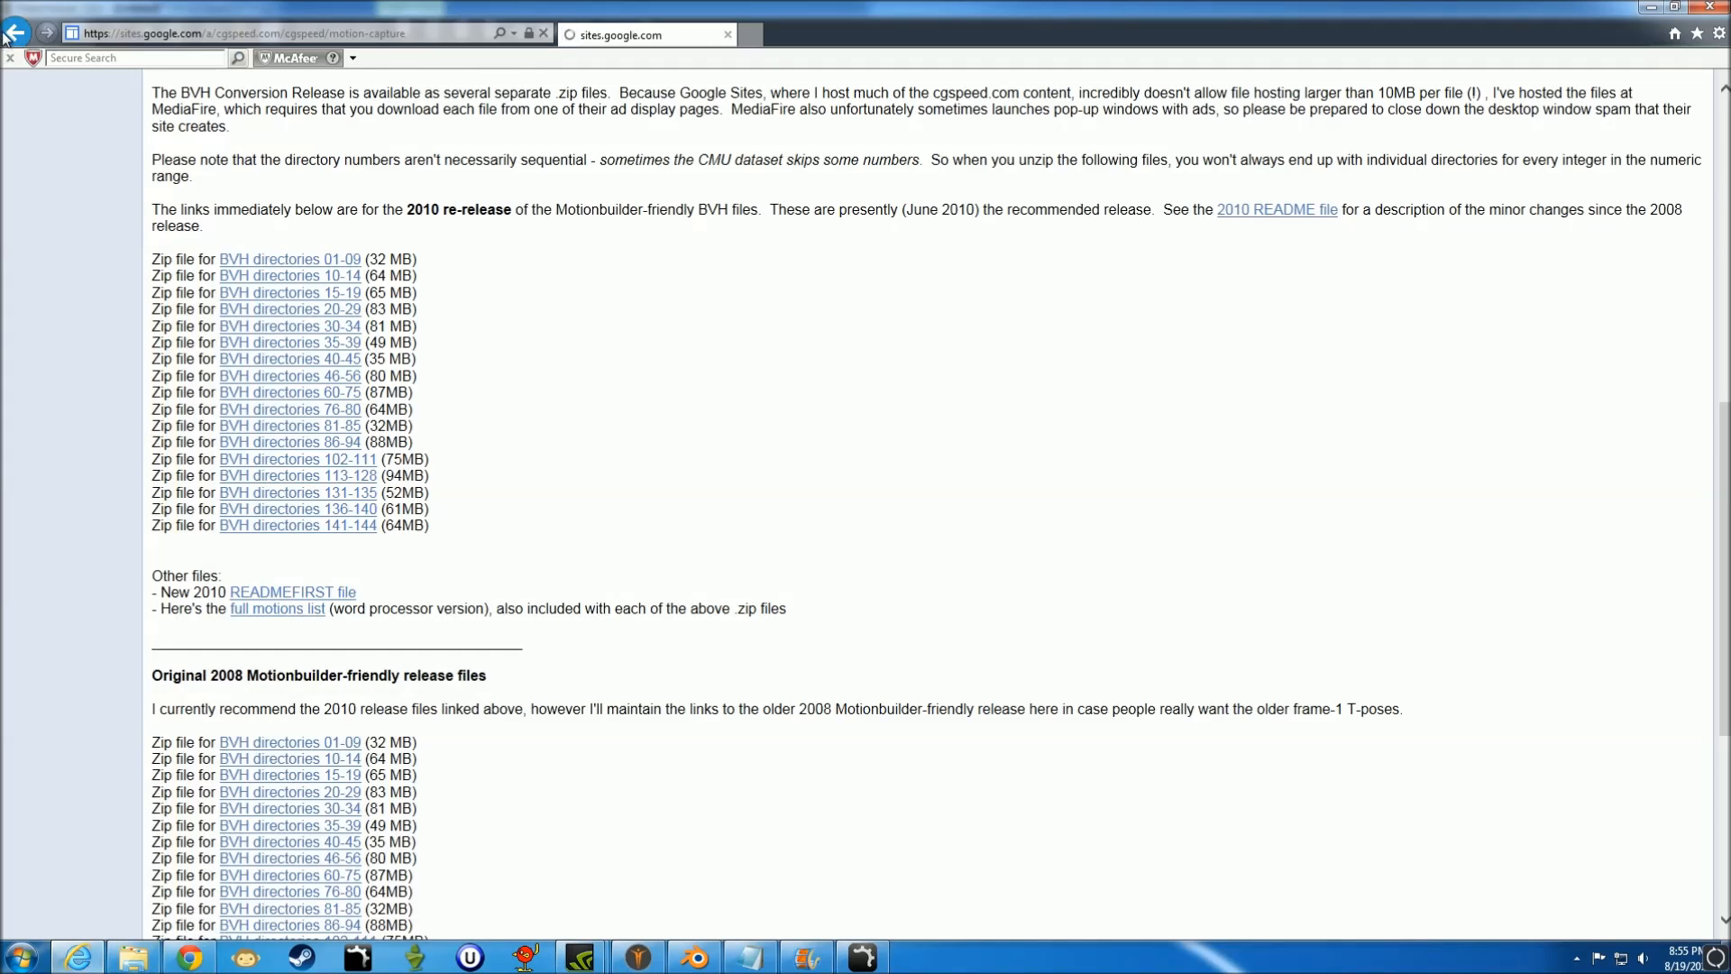
{"action": "left_click", "coordinate": [15, 33]}
{"action": "left_click", "coordinate": [15, 34]}
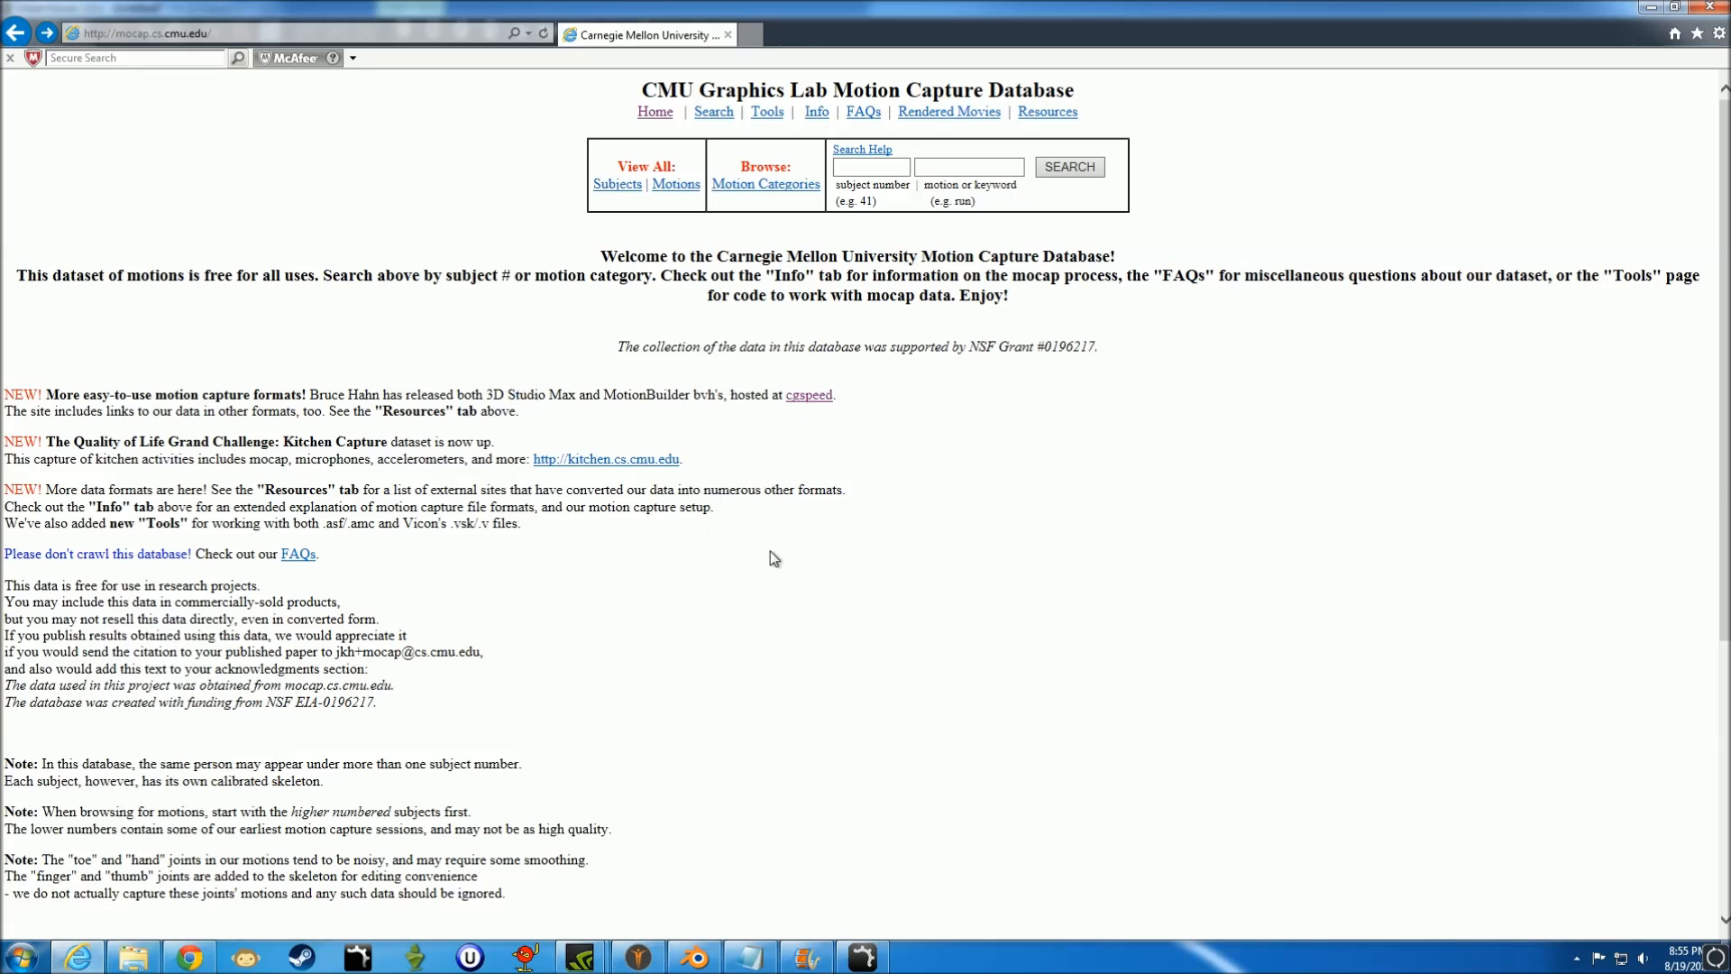
- Follow the cgspeed link to the MotionBuilder-friendly BVH release and examine its description and zip download links
{"action": "left_click", "coordinate": [808, 398]}
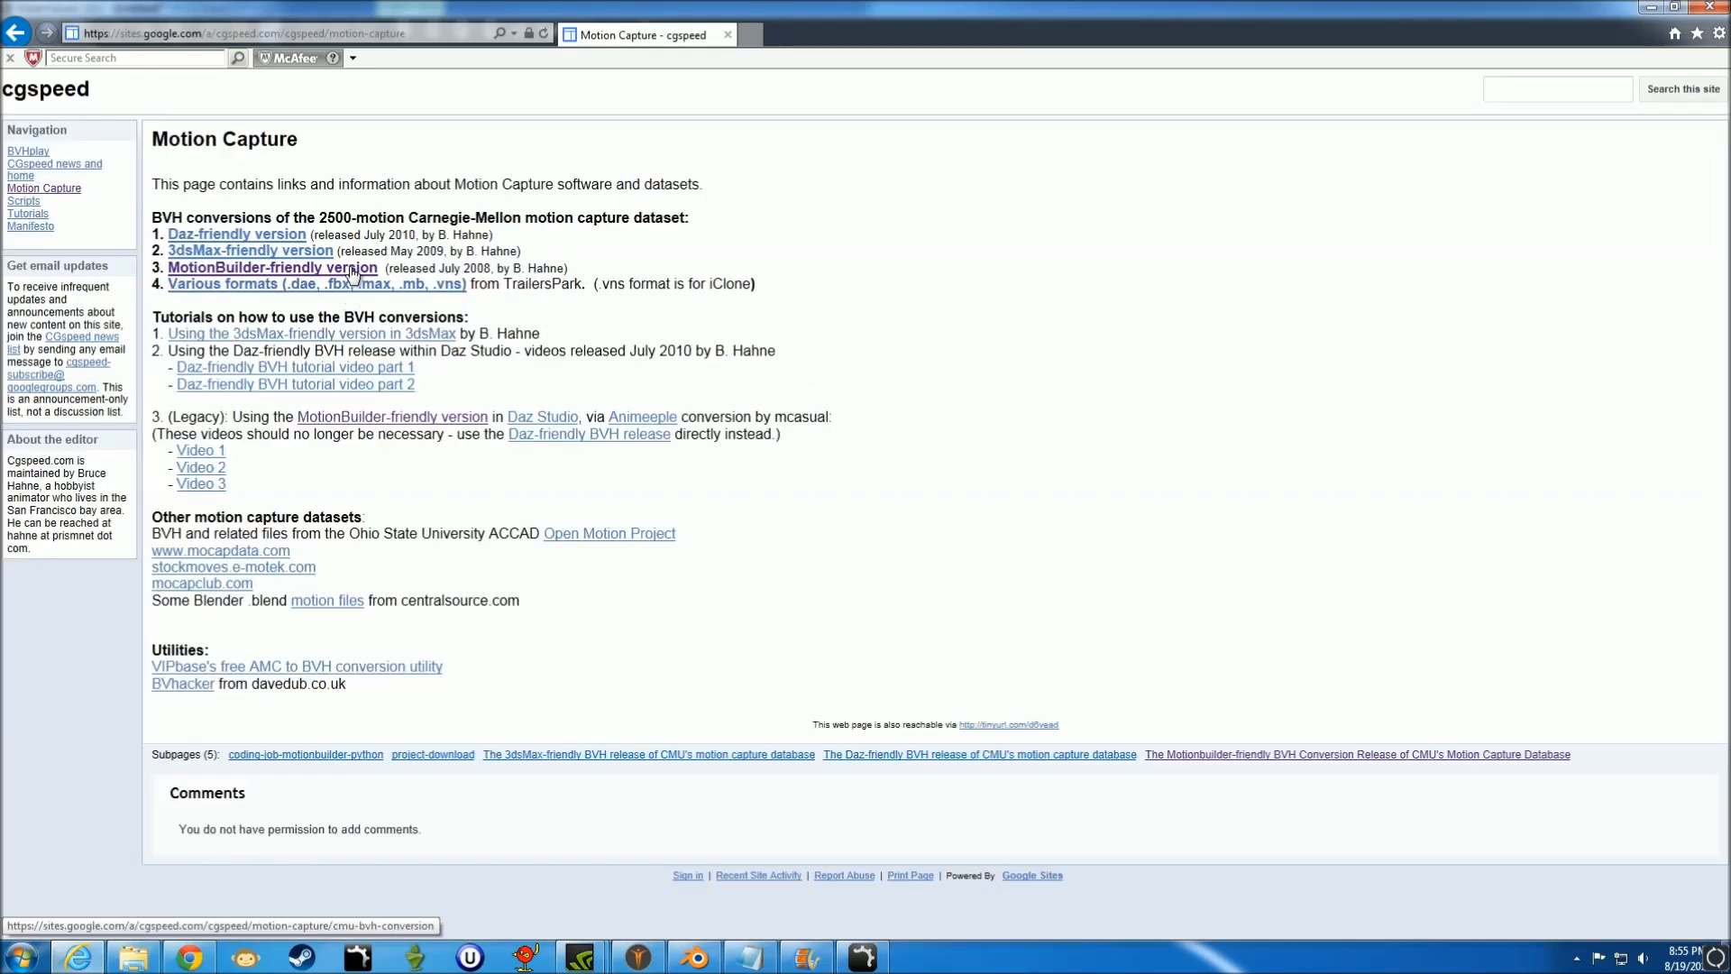
{"action": "left_click", "coordinate": [340, 268]}
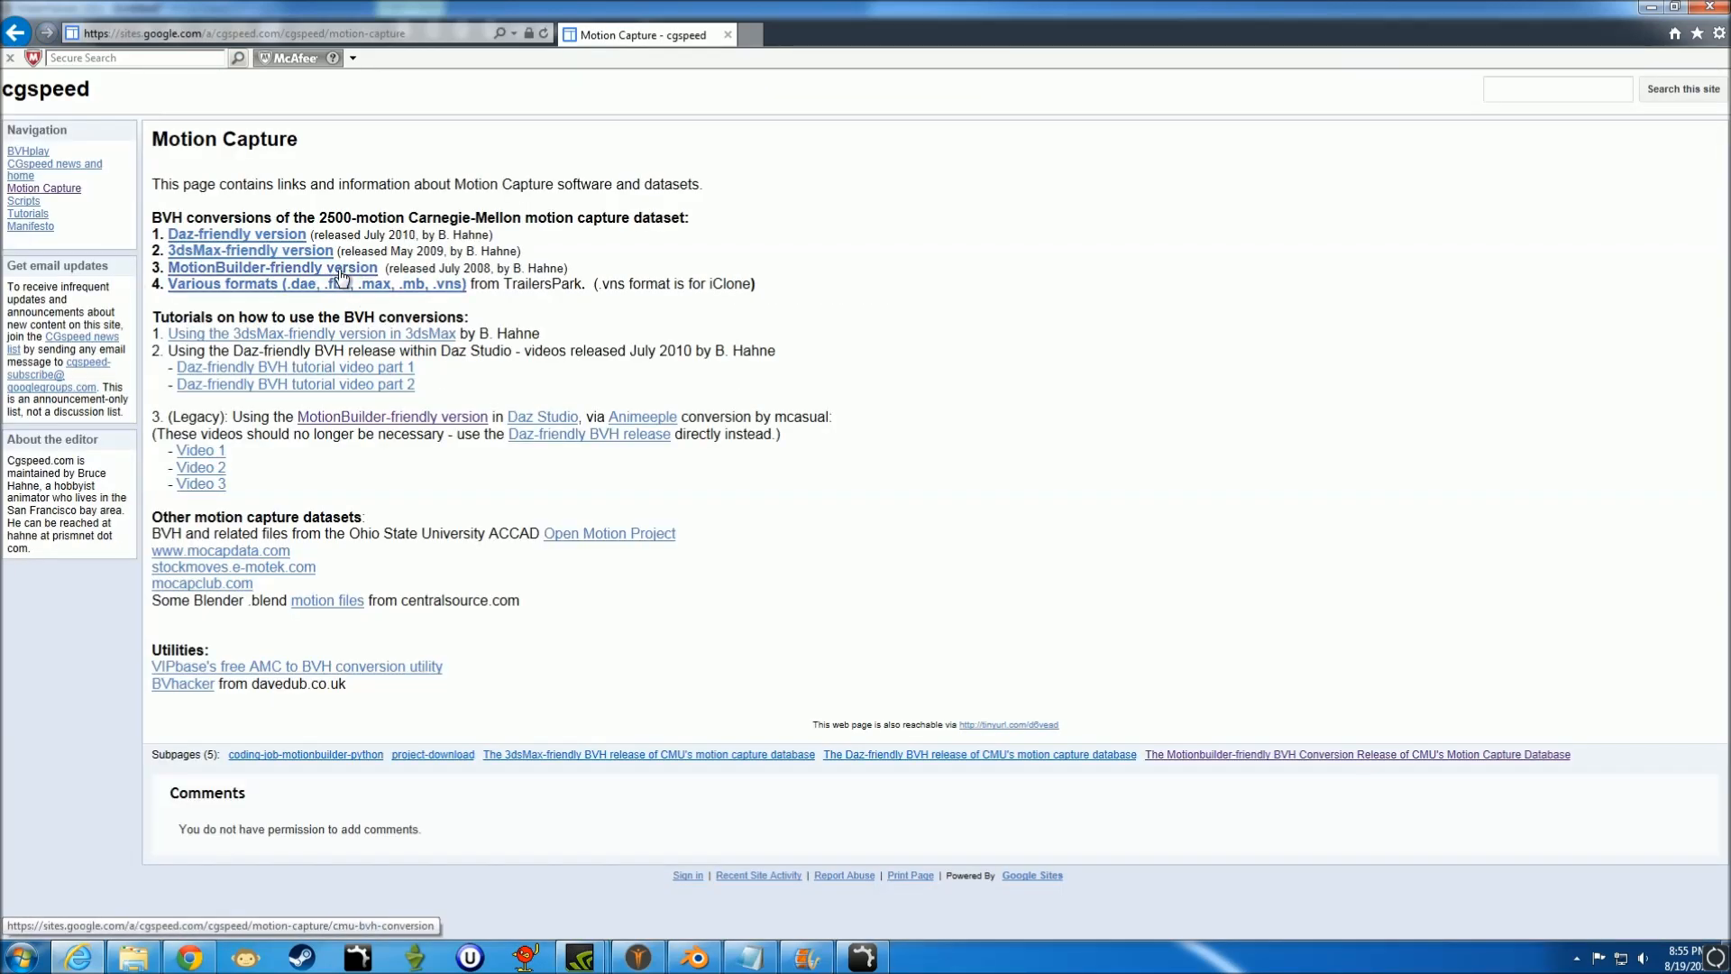
{"action": "scroll", "coordinate": [825, 536], "scroll_direction": "down", "scroll_amount": 10}
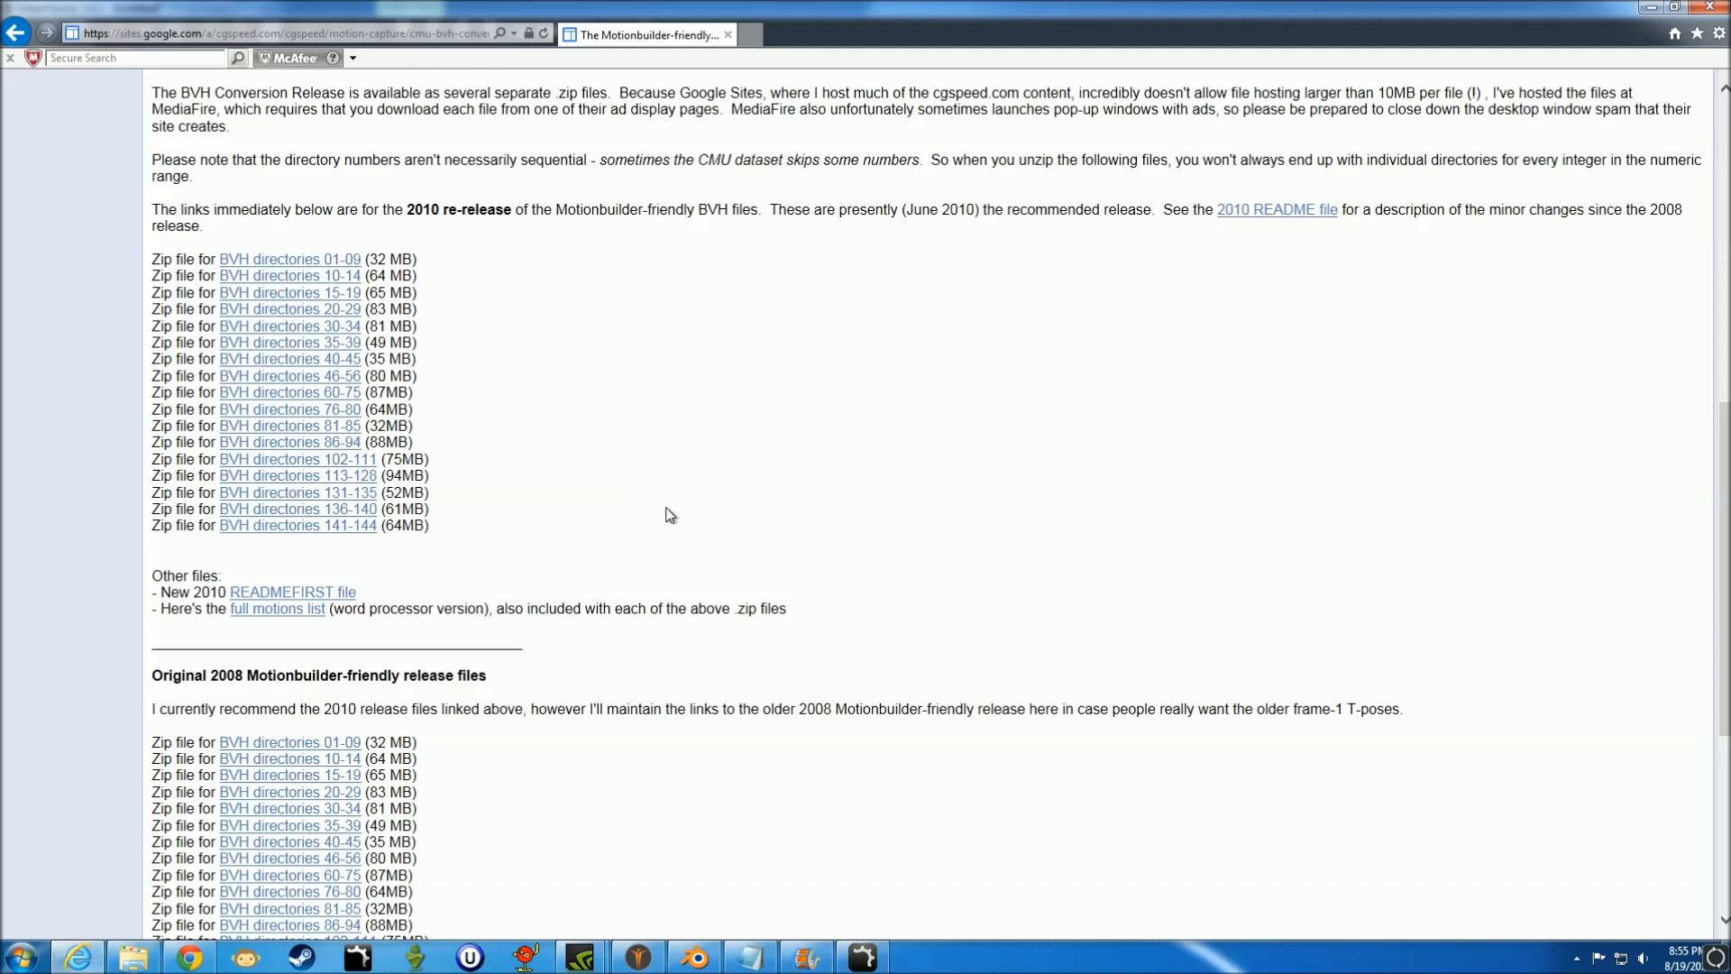
{"action": "scroll", "coordinate": [796, 374], "scroll_direction": "up", "scroll_amount": 5}
{"action": "scroll", "coordinate": [796, 374], "scroll_direction": "up", "scroll_amount": 4}
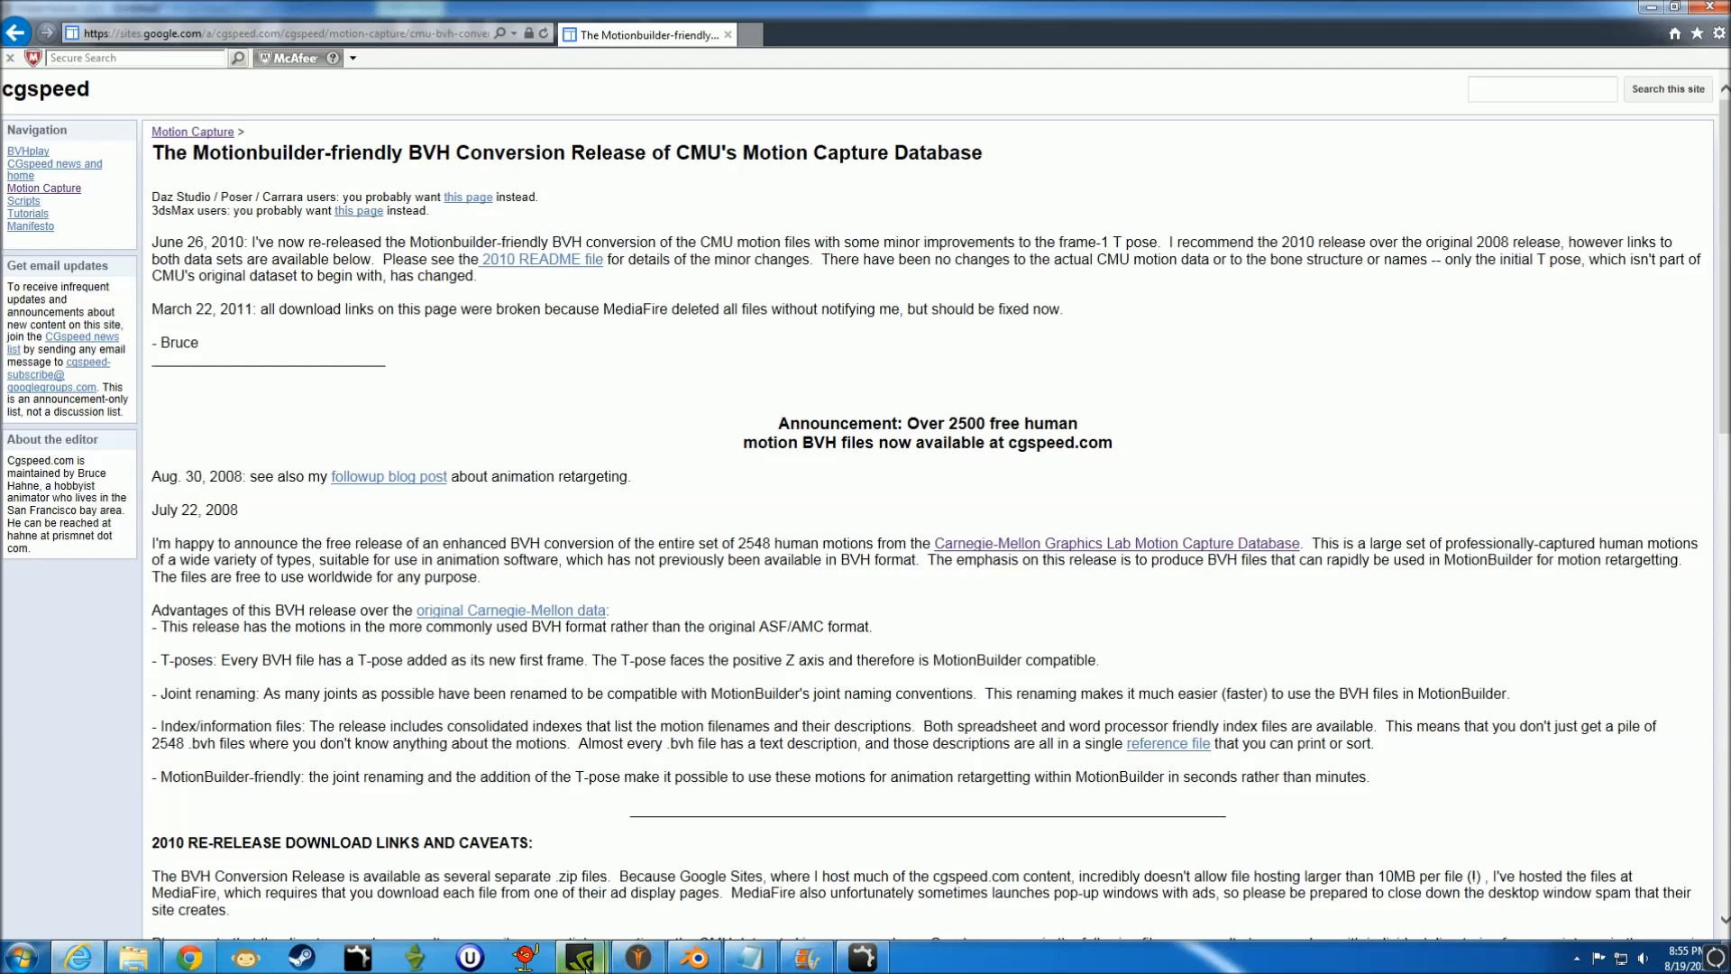
- In Windows Explorer, browse drive E: to Animations\cmuconvert-max-01-09\01 and select the 01_01 BVH file
{"action": "left_click", "coordinate": [3, 968]}
{"action": "left_click", "coordinate": [122, 958]}
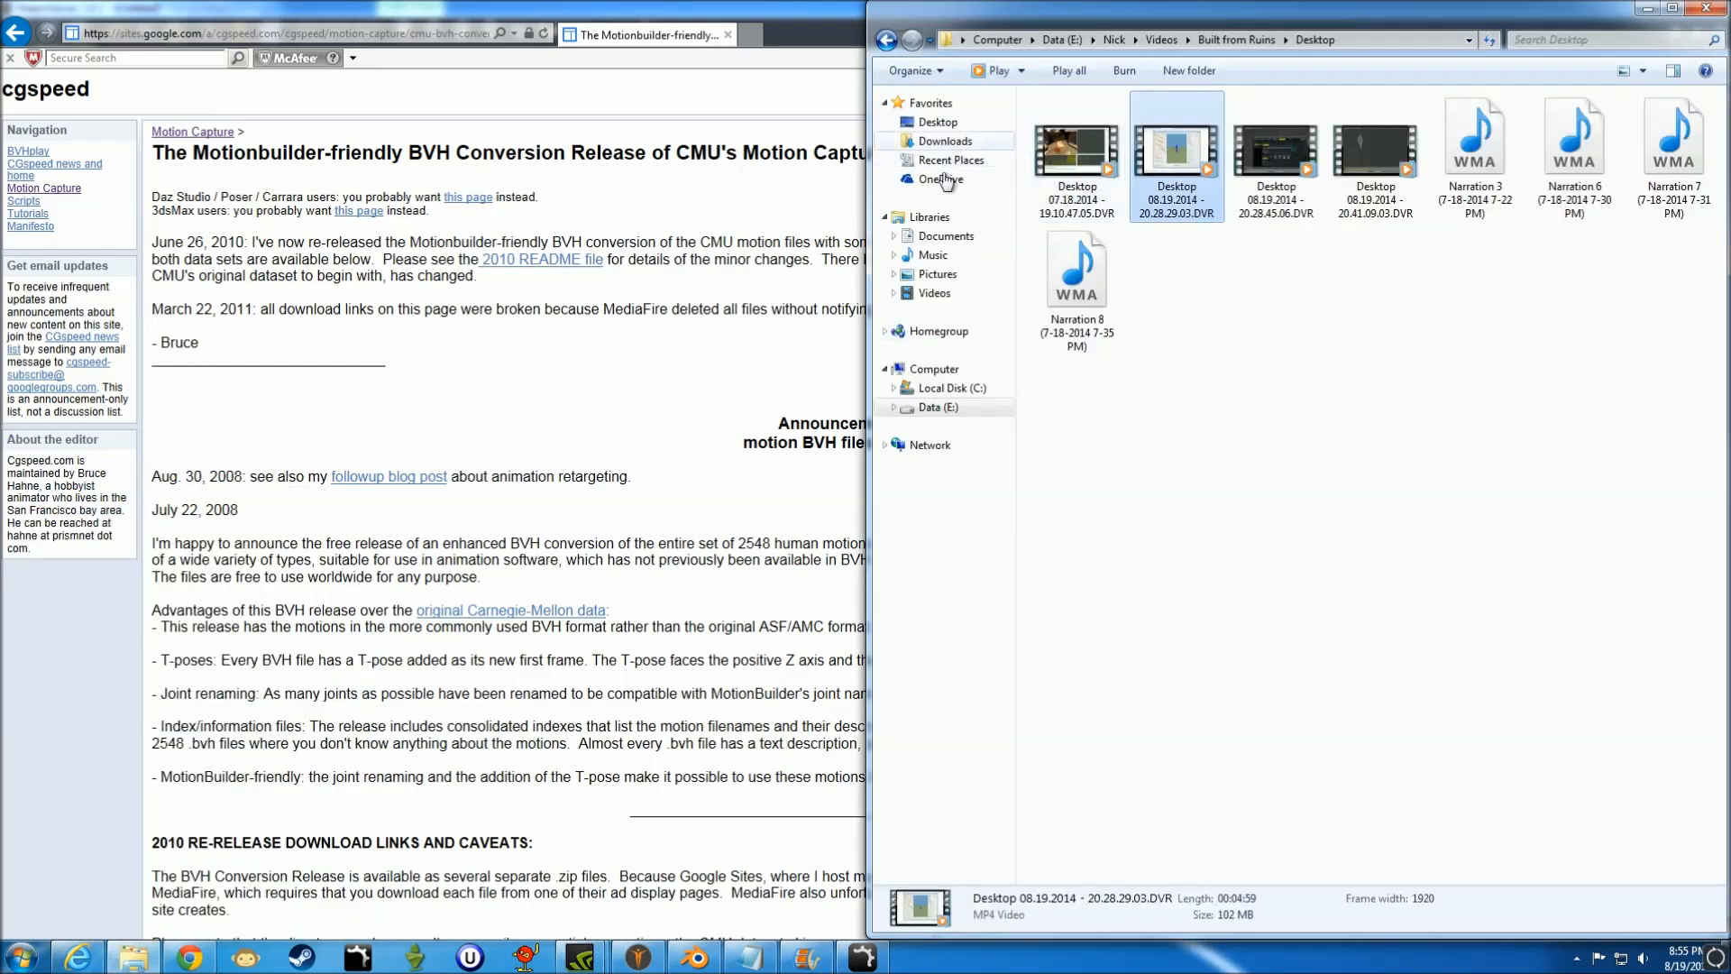
{"action": "left_click", "coordinate": [937, 407]}
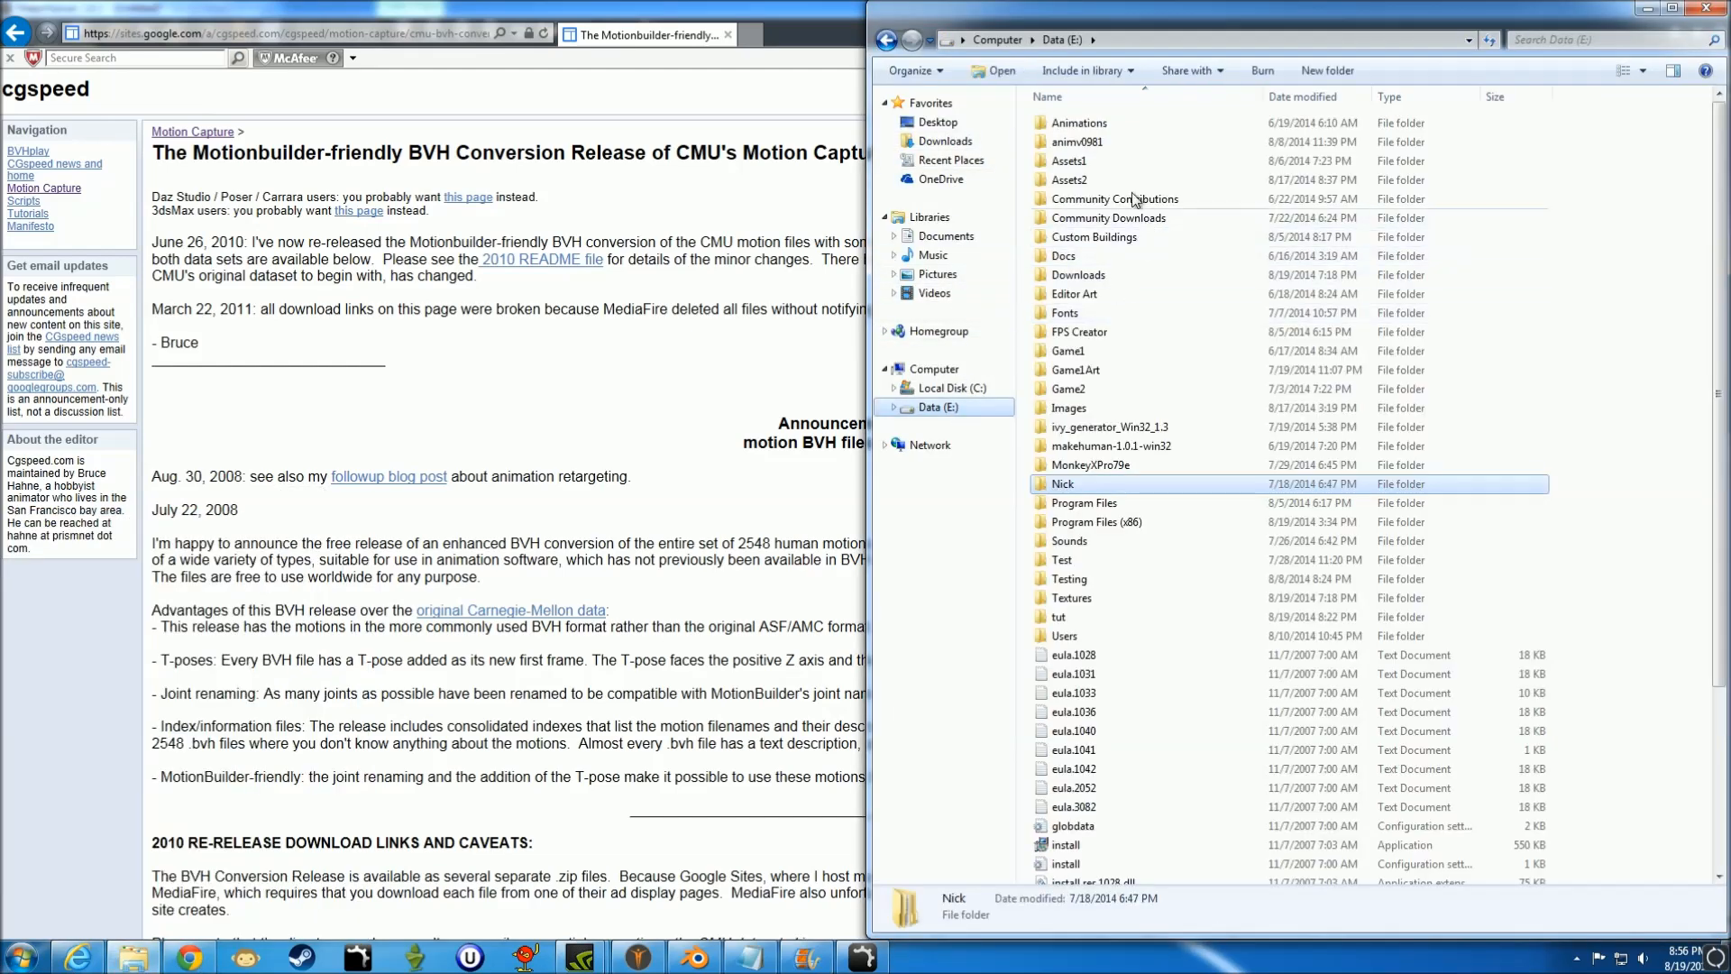
{"action": "double_click", "coordinate": [1118, 128]}
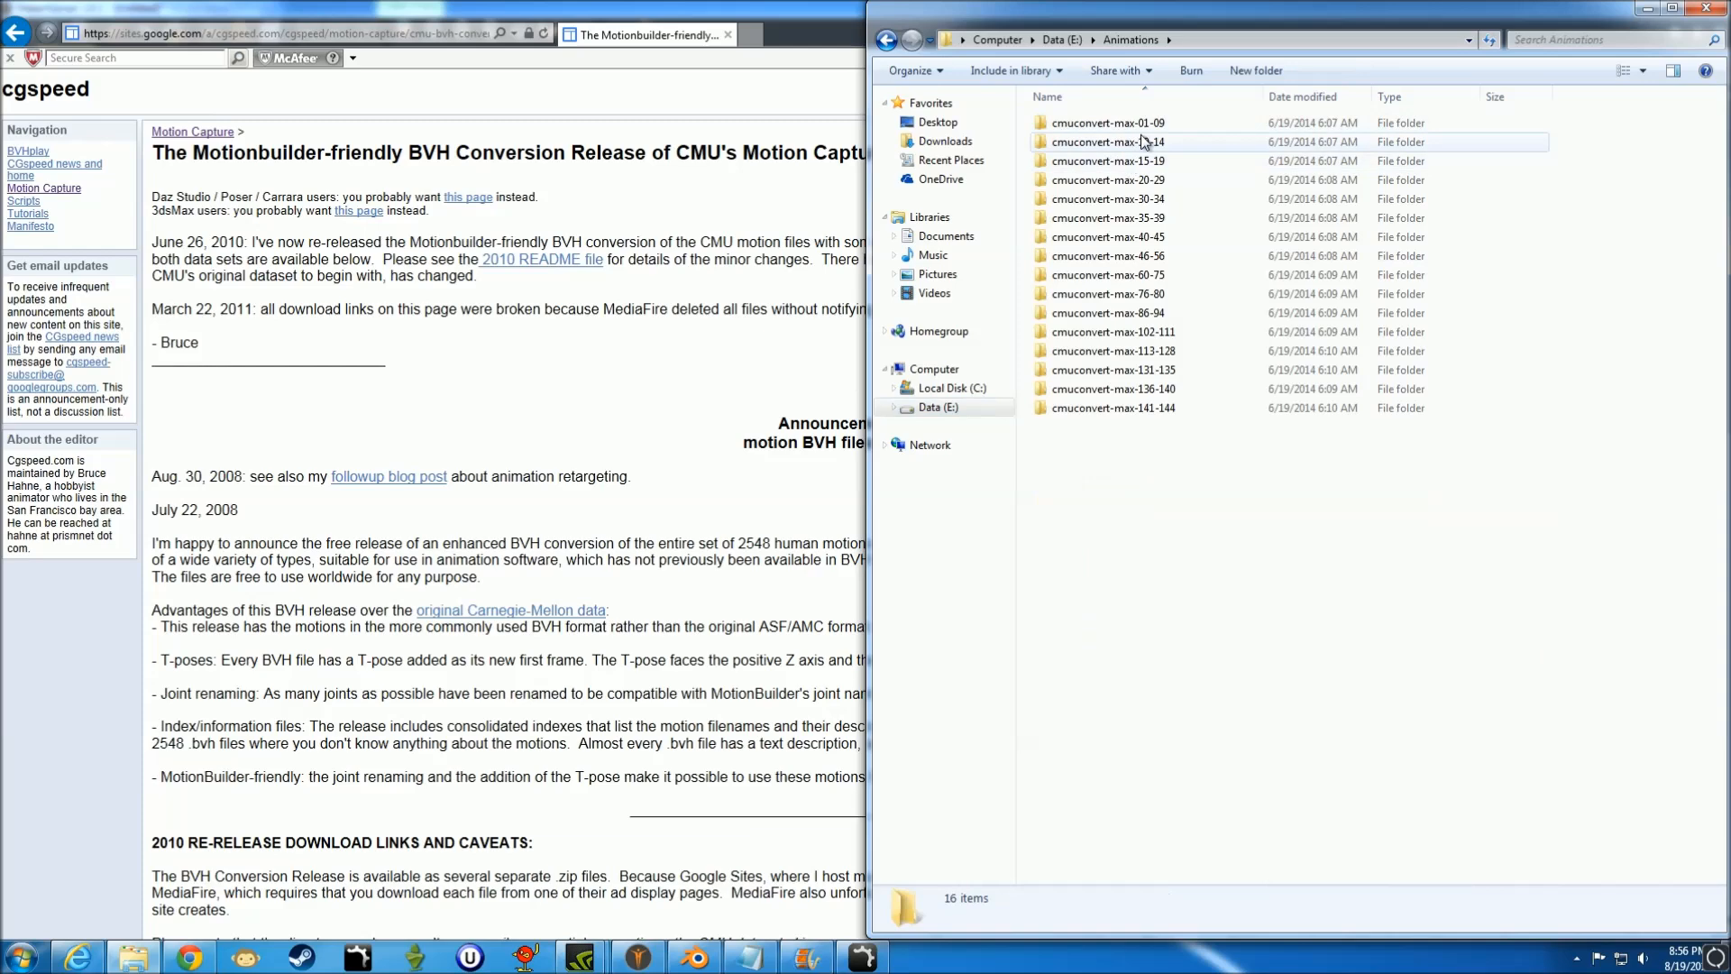
{"action": "double_click", "coordinate": [1109, 123]}
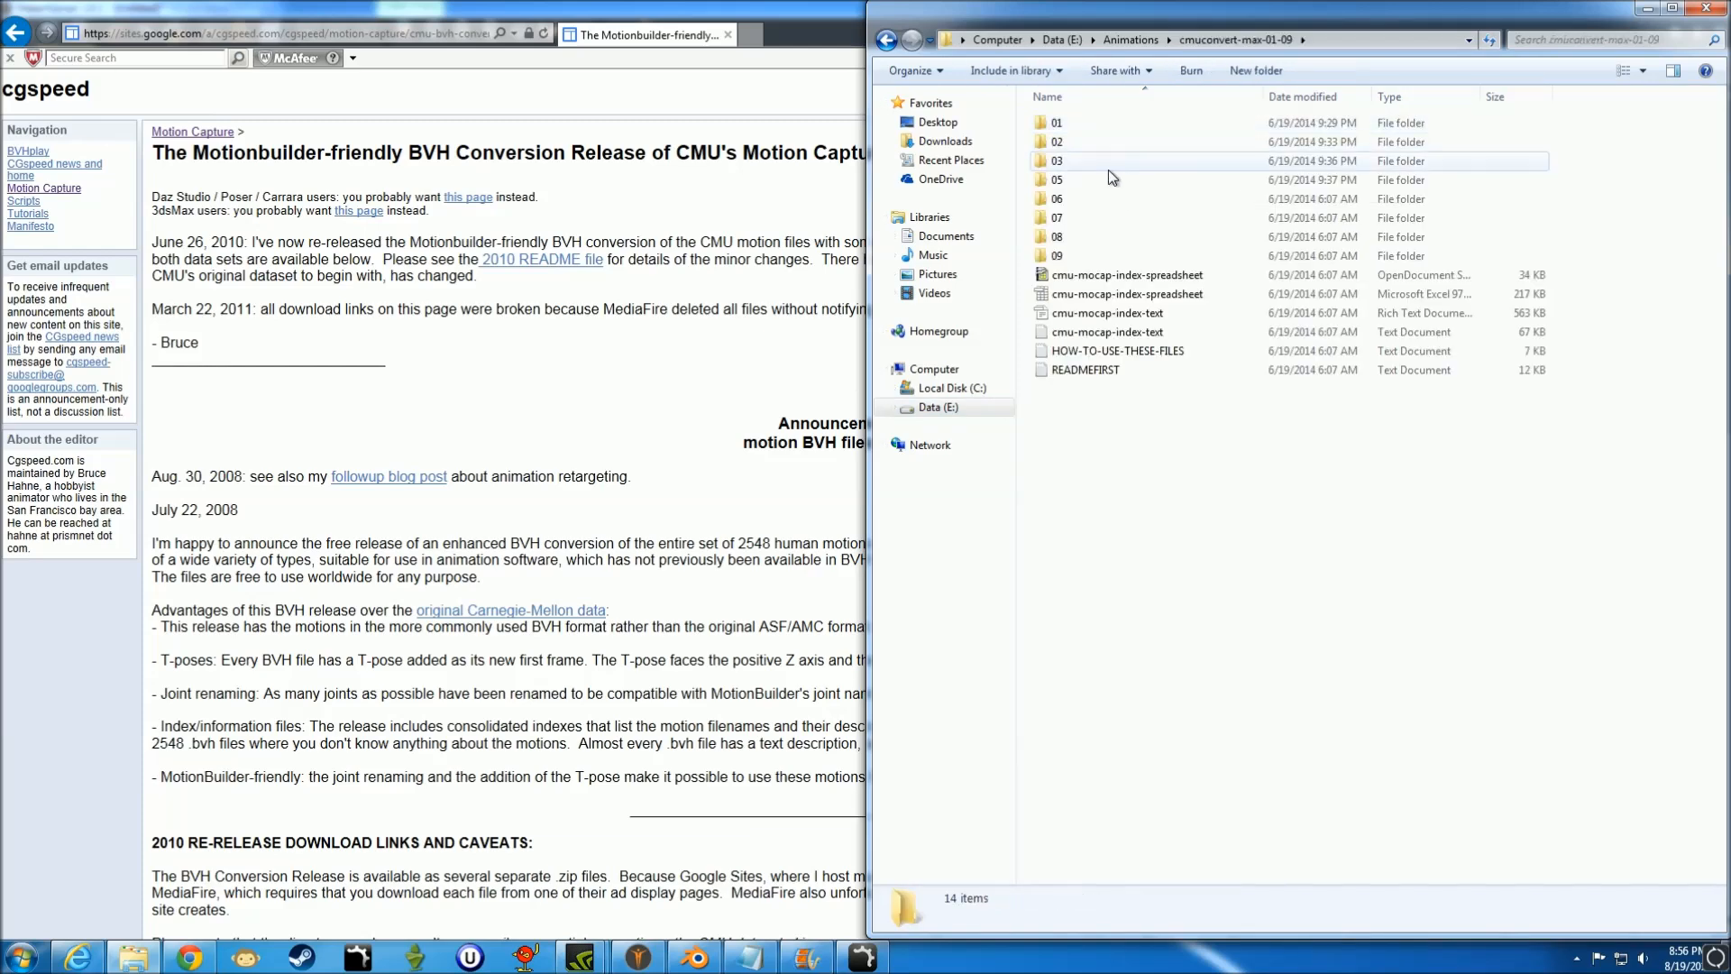
{"action": "double_click", "coordinate": [1107, 126]}
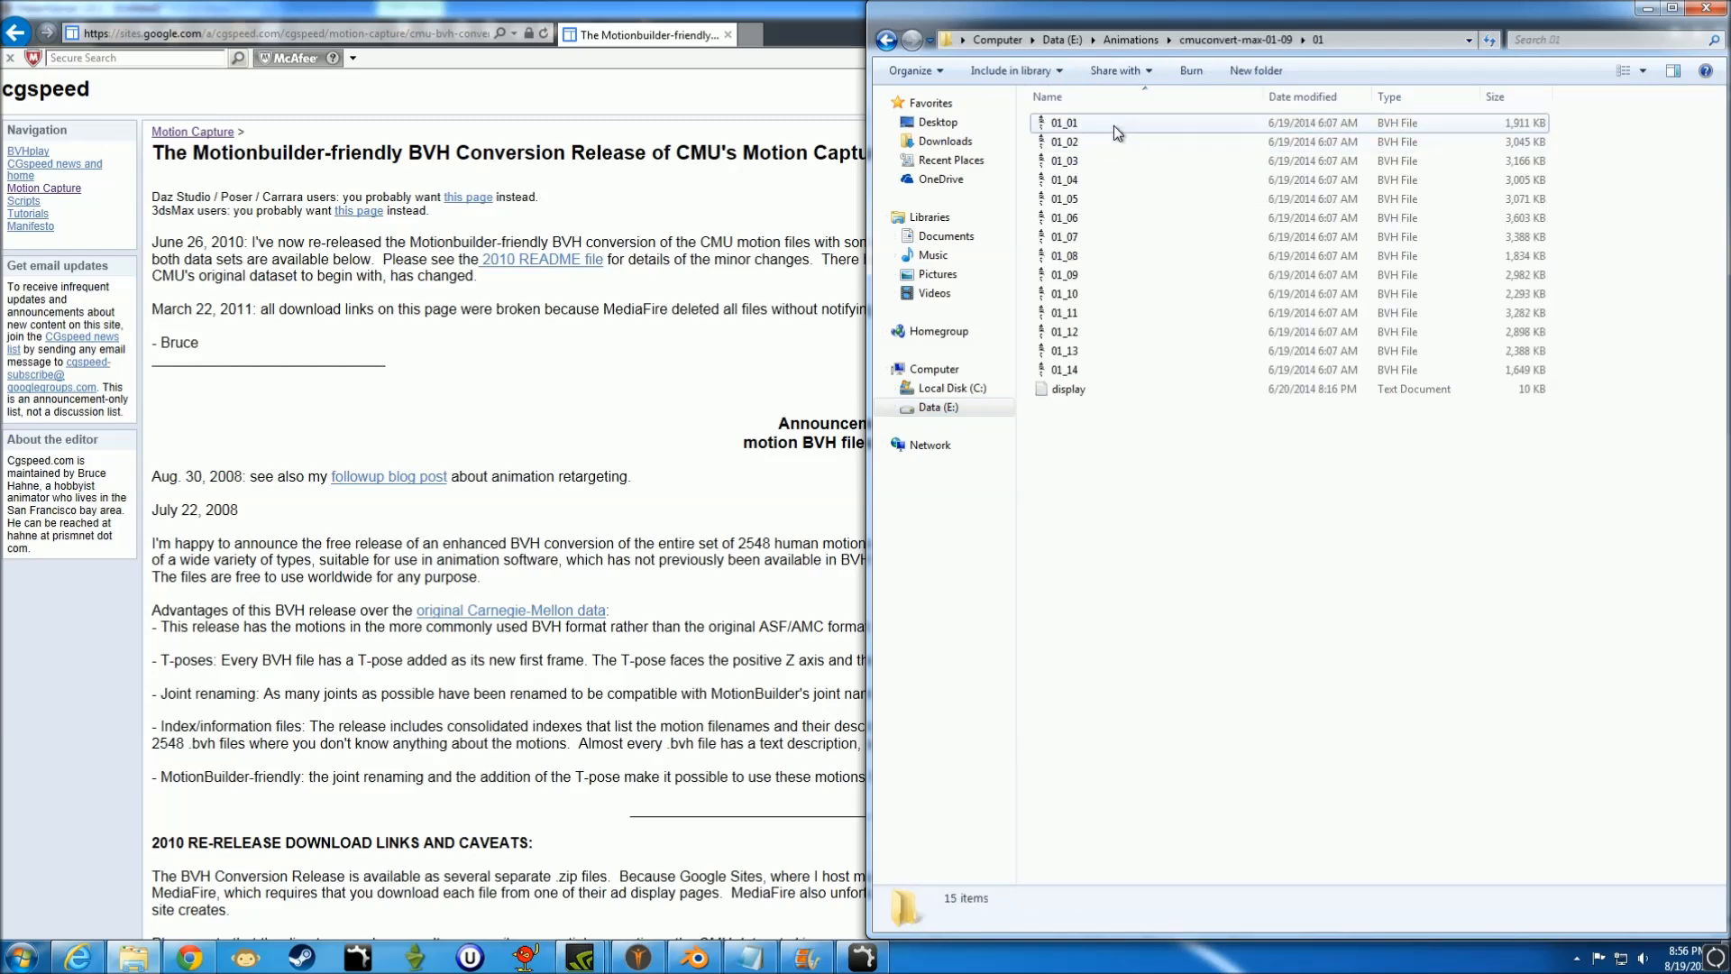
{"action": "left_click", "coordinate": [1108, 128]}
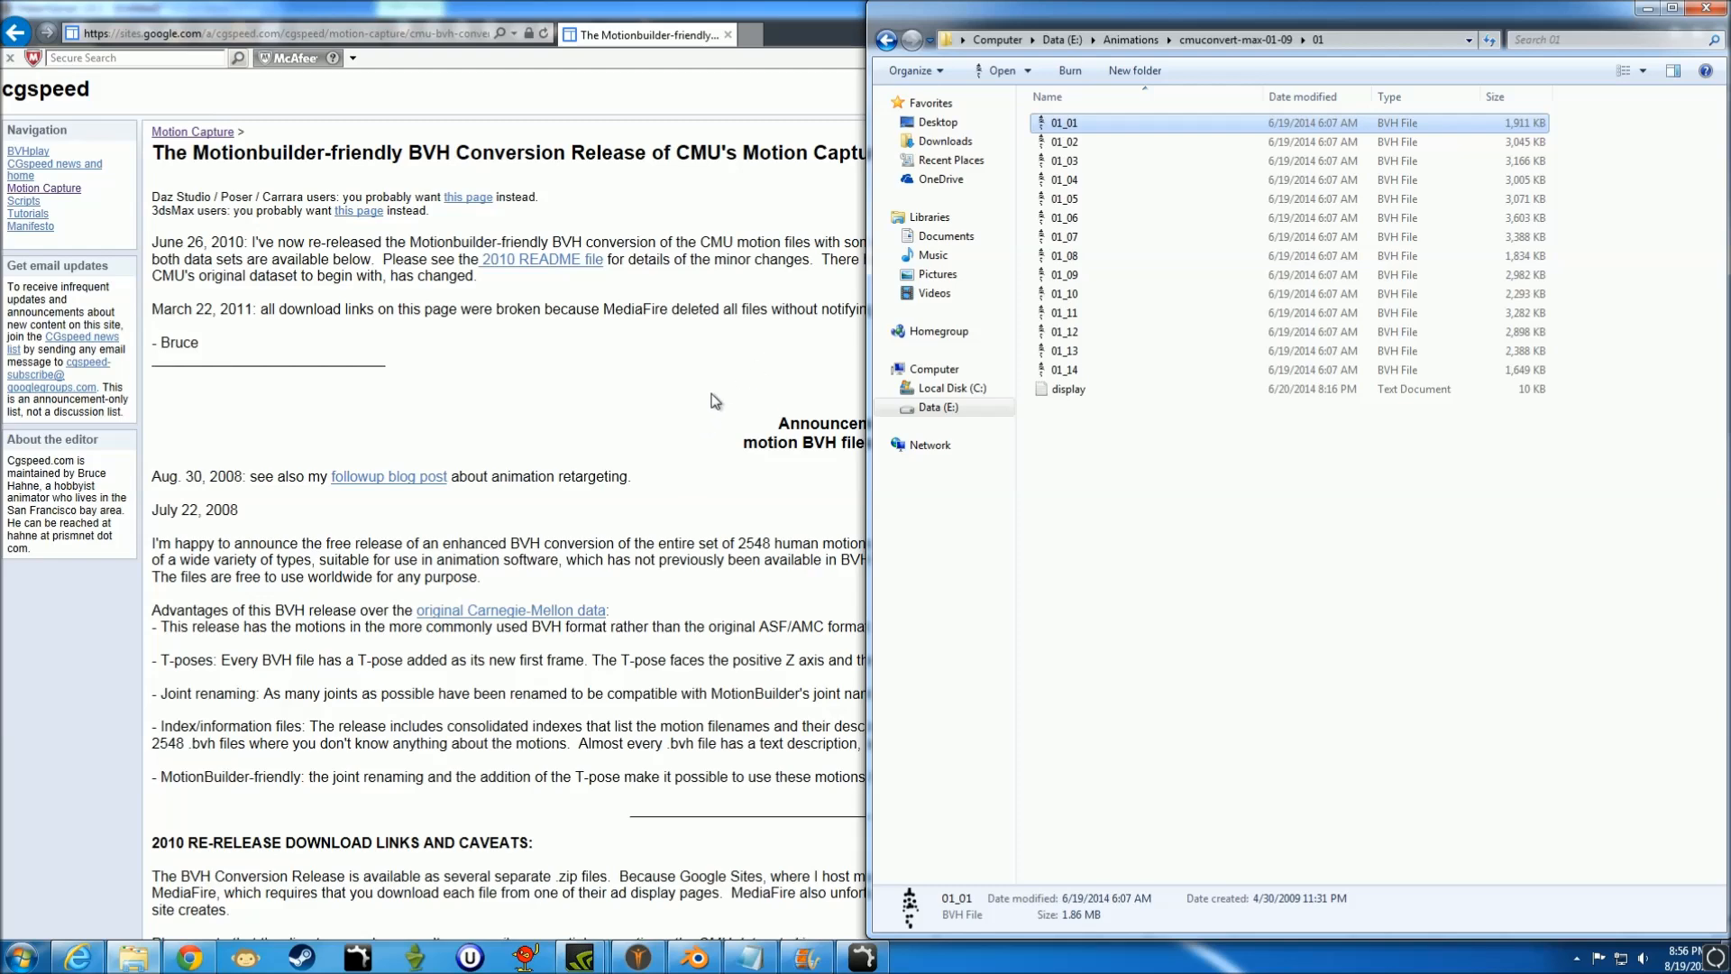
- Open the 01_01 BVH file in bvhacker, orbit around the skeleton, and play and stop its motion
{"action": "double_click", "coordinate": [1116, 125]}
{"action": "left_click_drag", "start_coordinate": [798, 516], "coordinate": [669, 793]}
{"action": "left_click", "coordinate": [814, 795]}
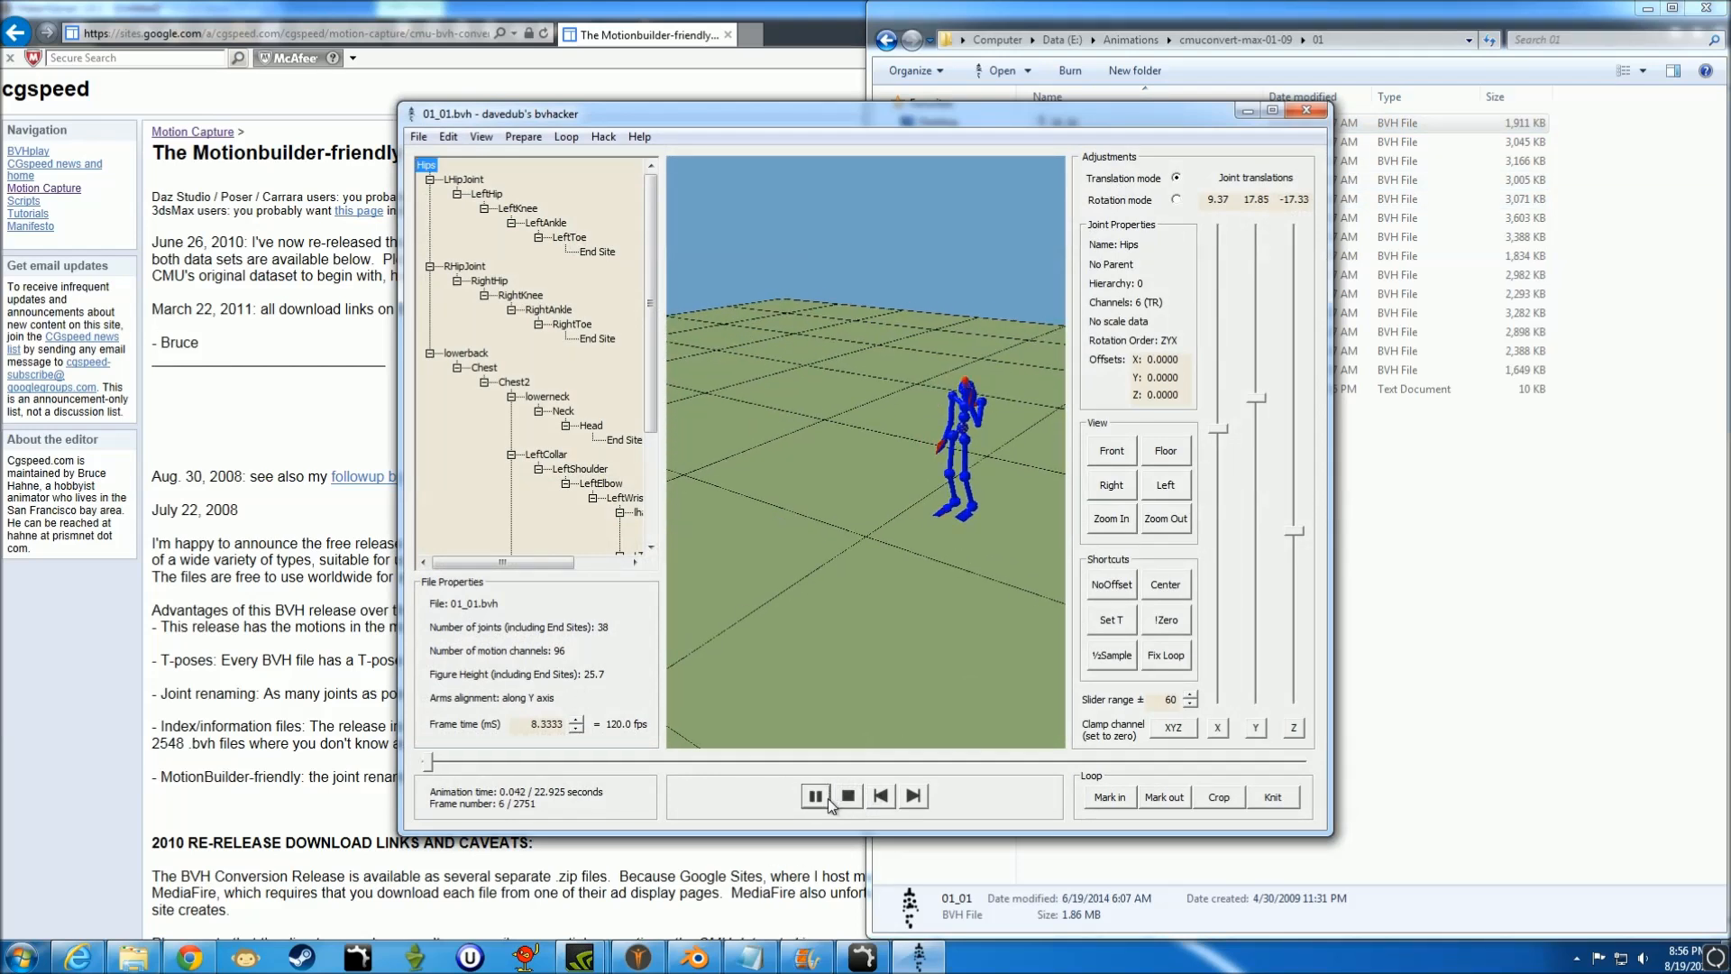
{"action": "left_click", "coordinate": [847, 797]}
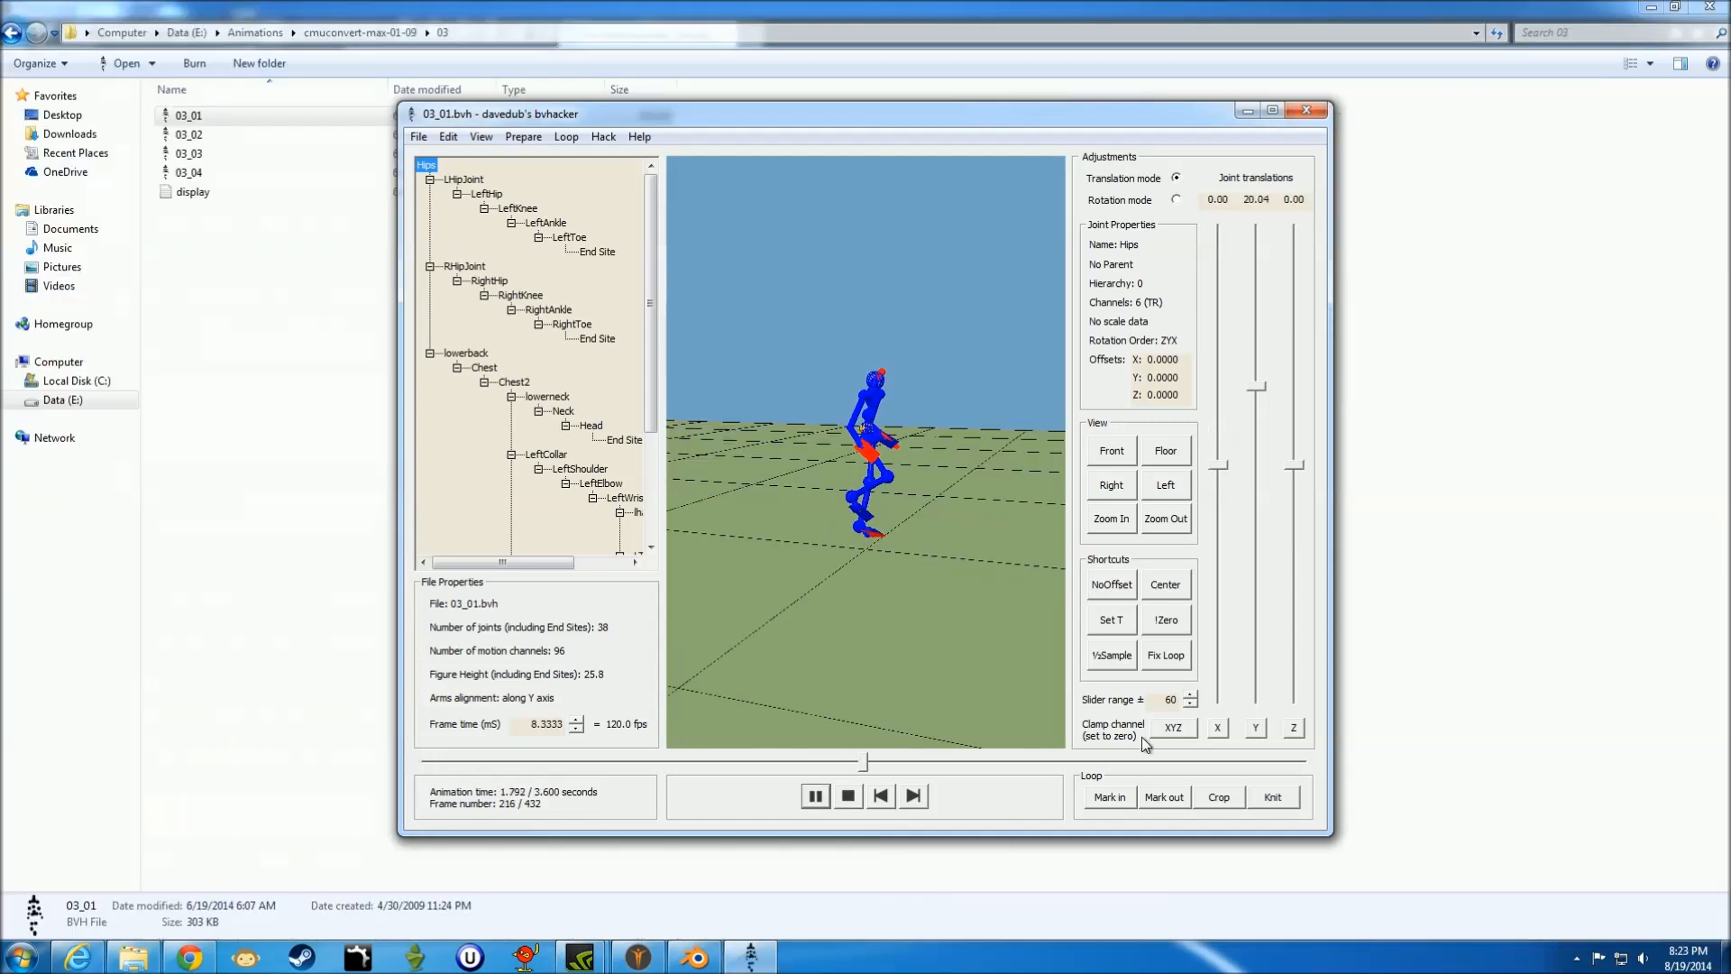
- Clamp the Y channel of the Hips in 03_01.bvh, raise its Y translation to 18.70, and knit the loop
{"action": "left_click", "coordinate": [1255, 727]}
{"action": "left_click_drag", "start_coordinate": [1248, 463], "coordinate": [1255, 394]}
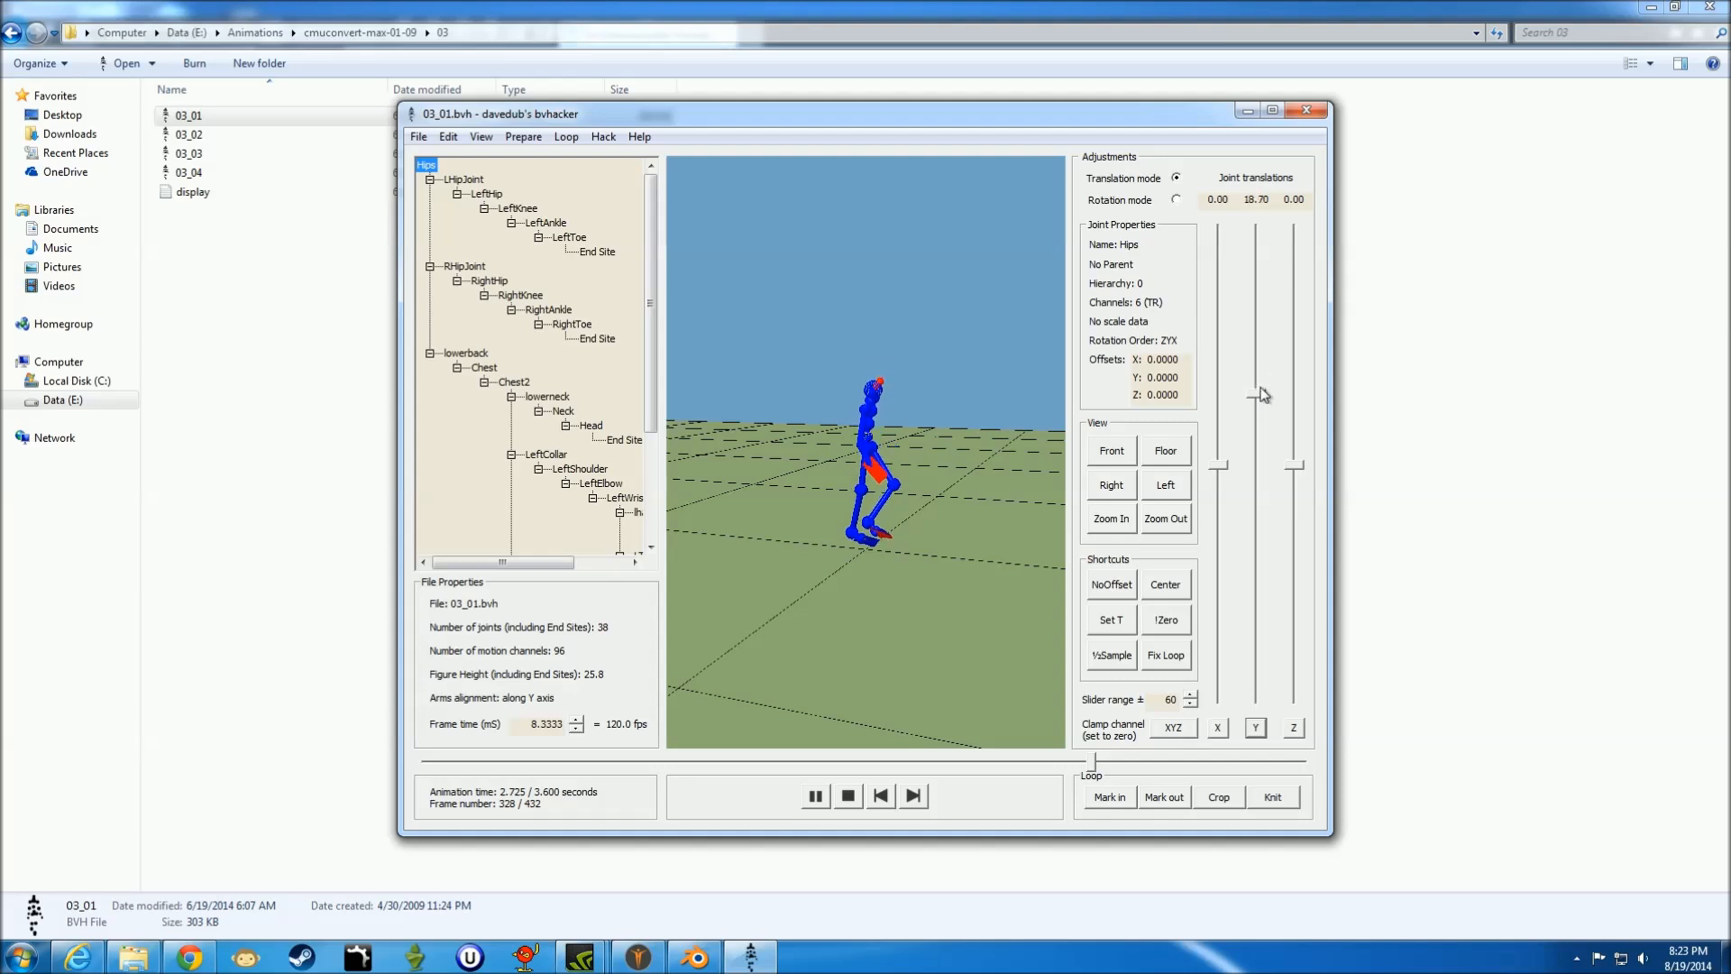
{"action": "left_click", "coordinate": [1286, 799]}
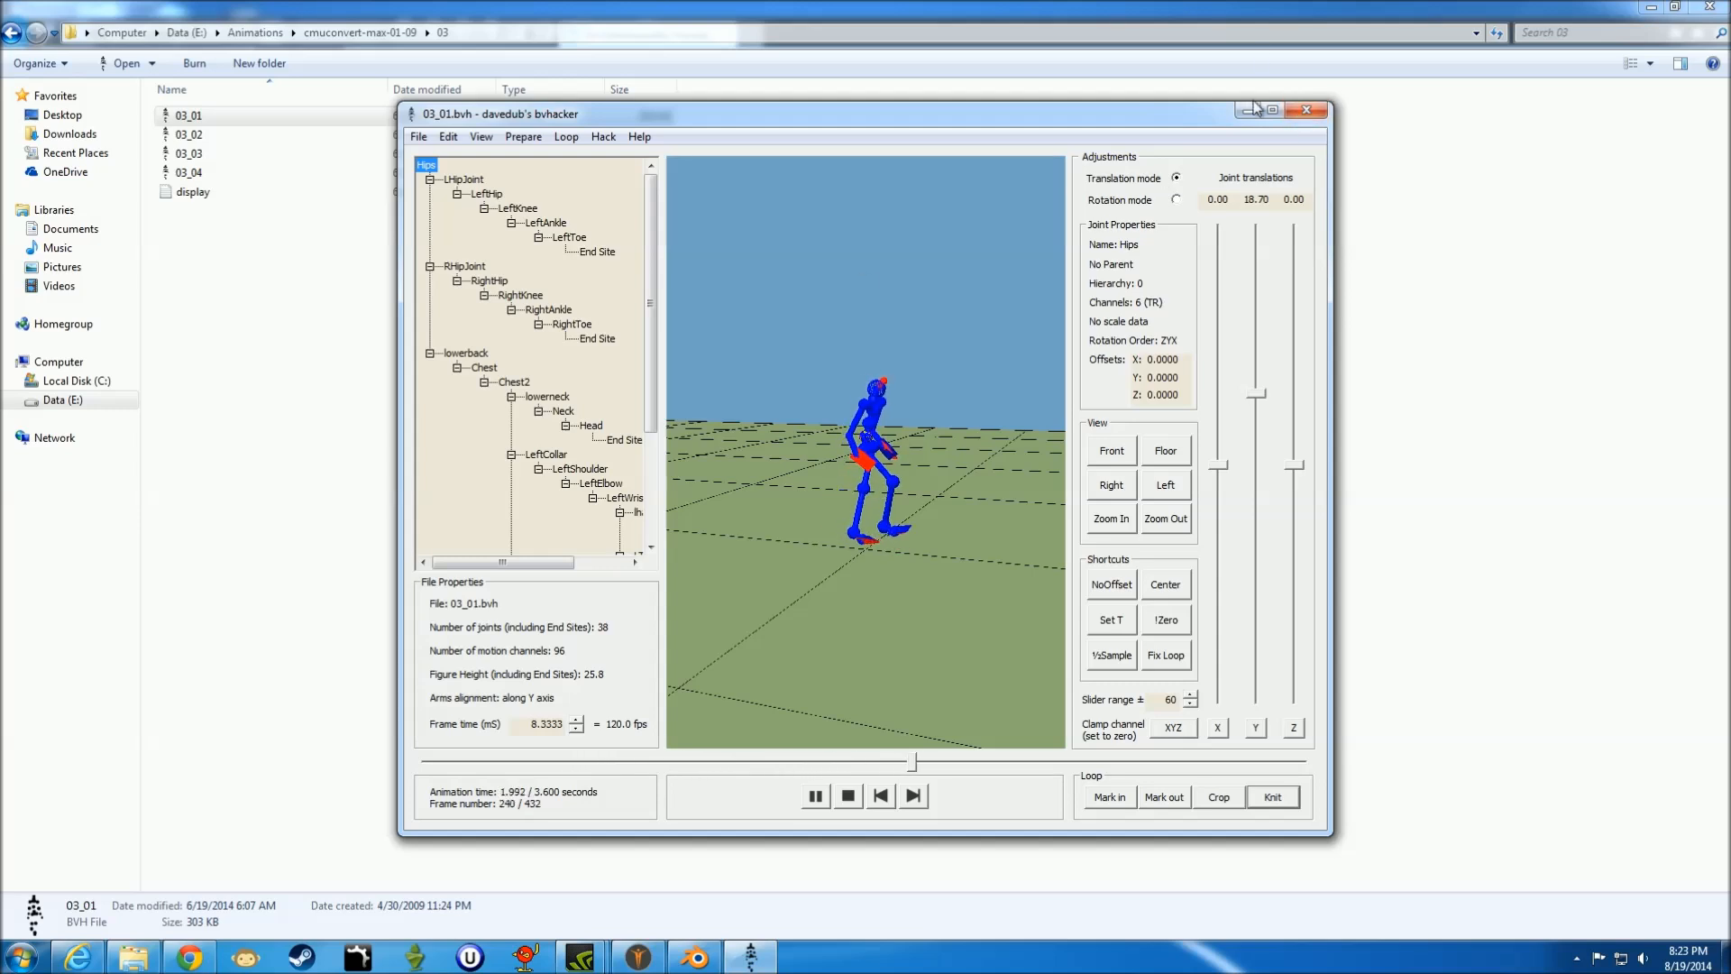
{"action": "left_click", "coordinate": [1305, 109]}
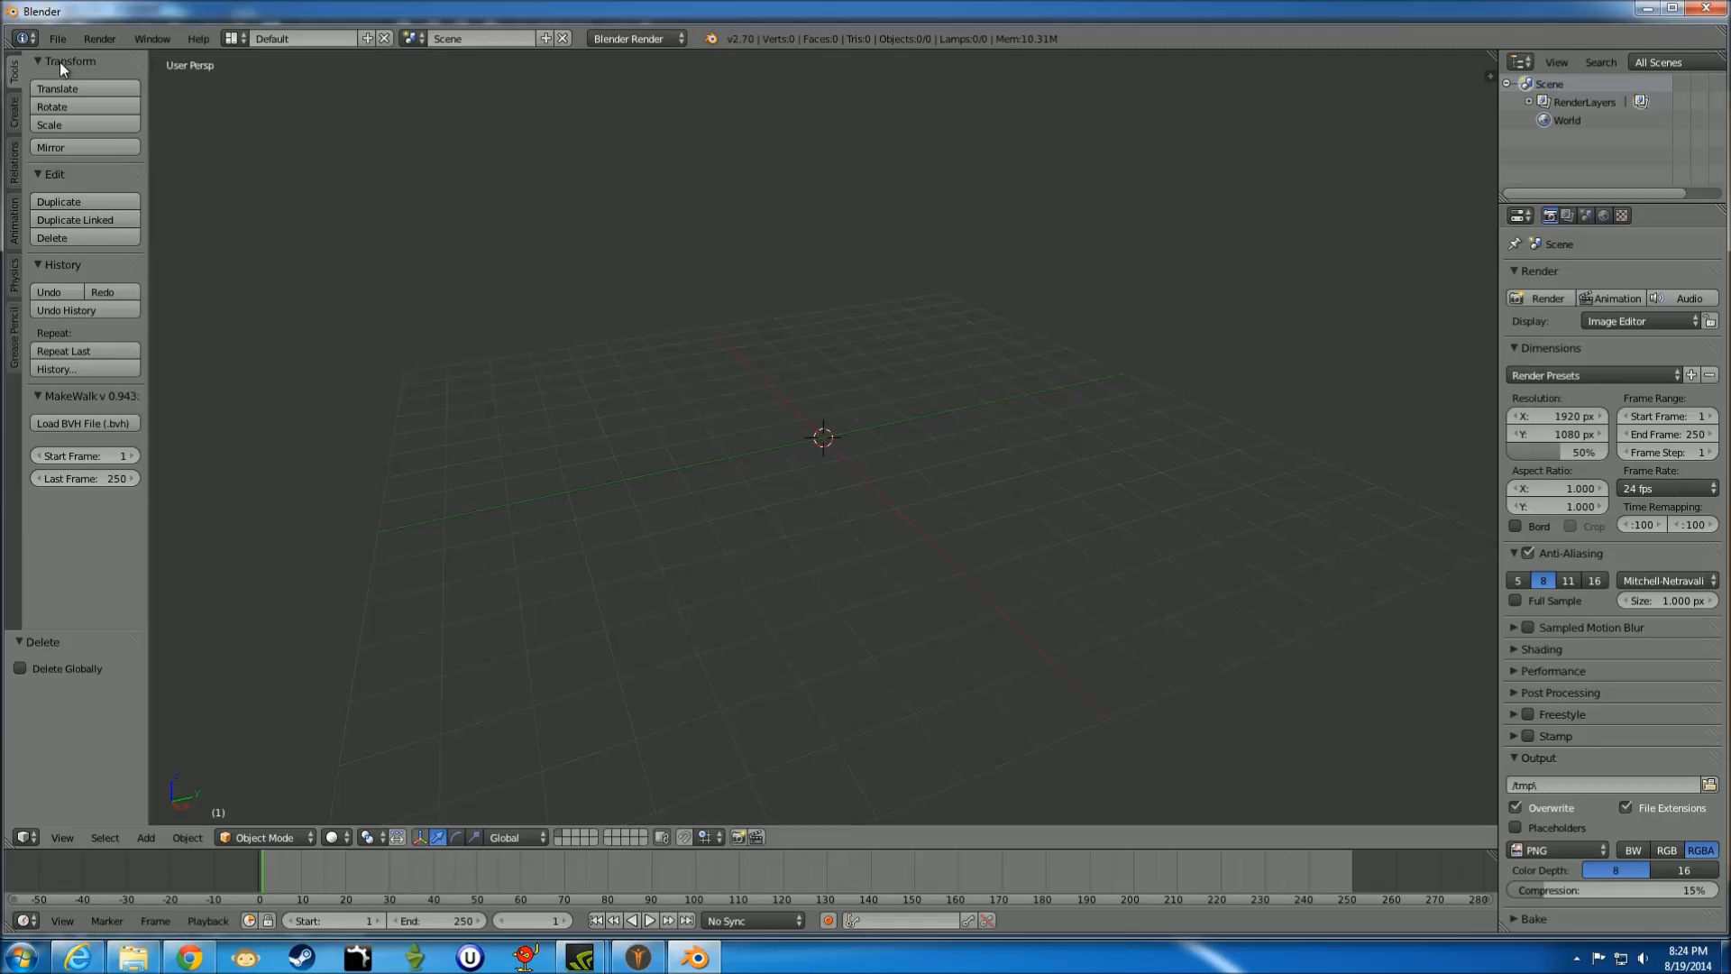
- In Blender, import the MakeHuman file tut.mhx from the tut folder on drive E:
{"action": "left_click", "coordinate": [825, 523]}
{"action": "left_click", "coordinate": [57, 38]}
{"action": "mouse_move", "coordinate": [135, 346]}
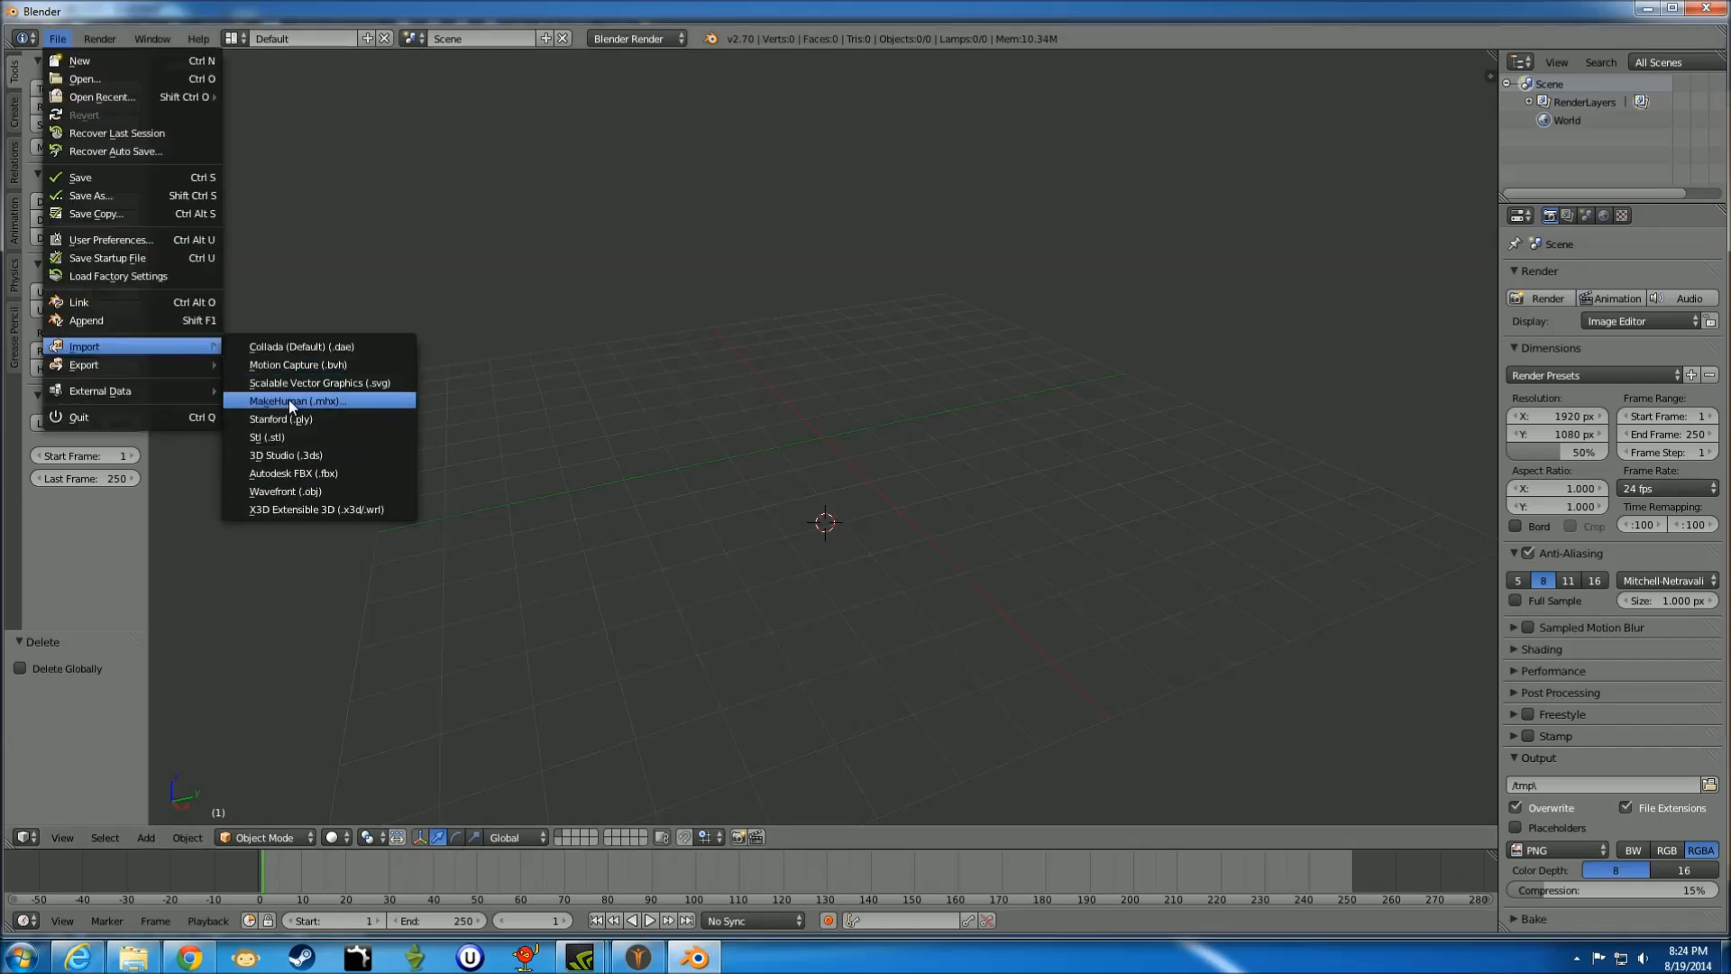
{"action": "left_click", "coordinate": [324, 405]}
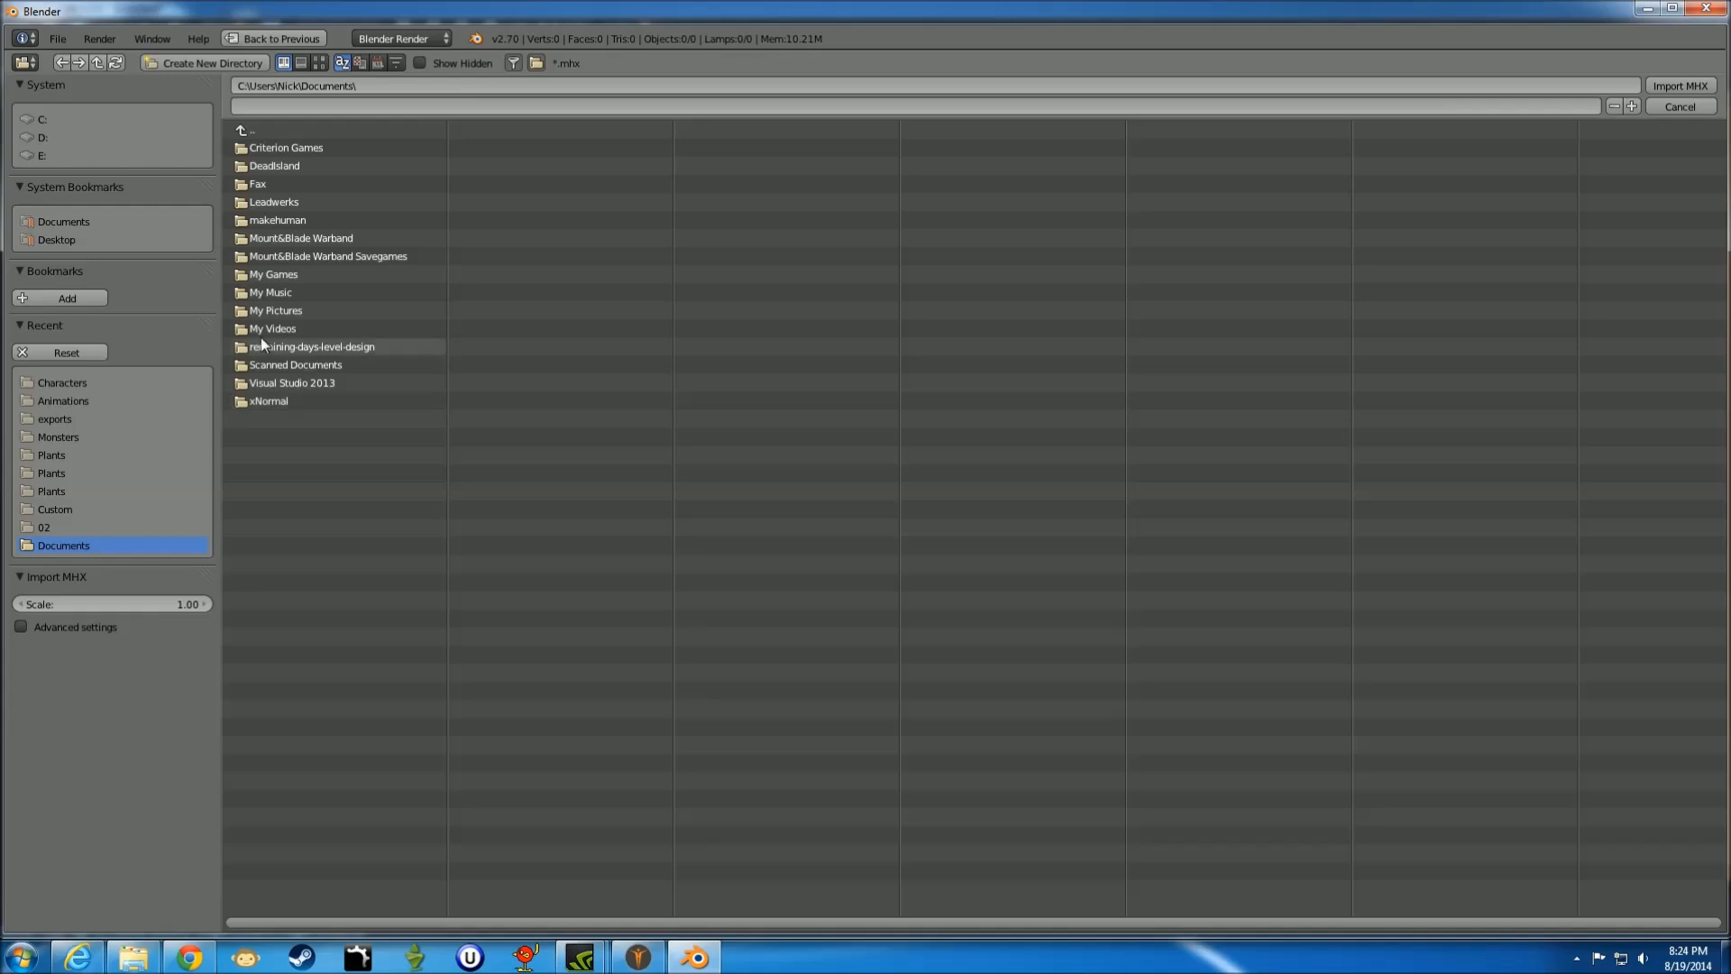
{"action": "left_click", "coordinate": [36, 155]}
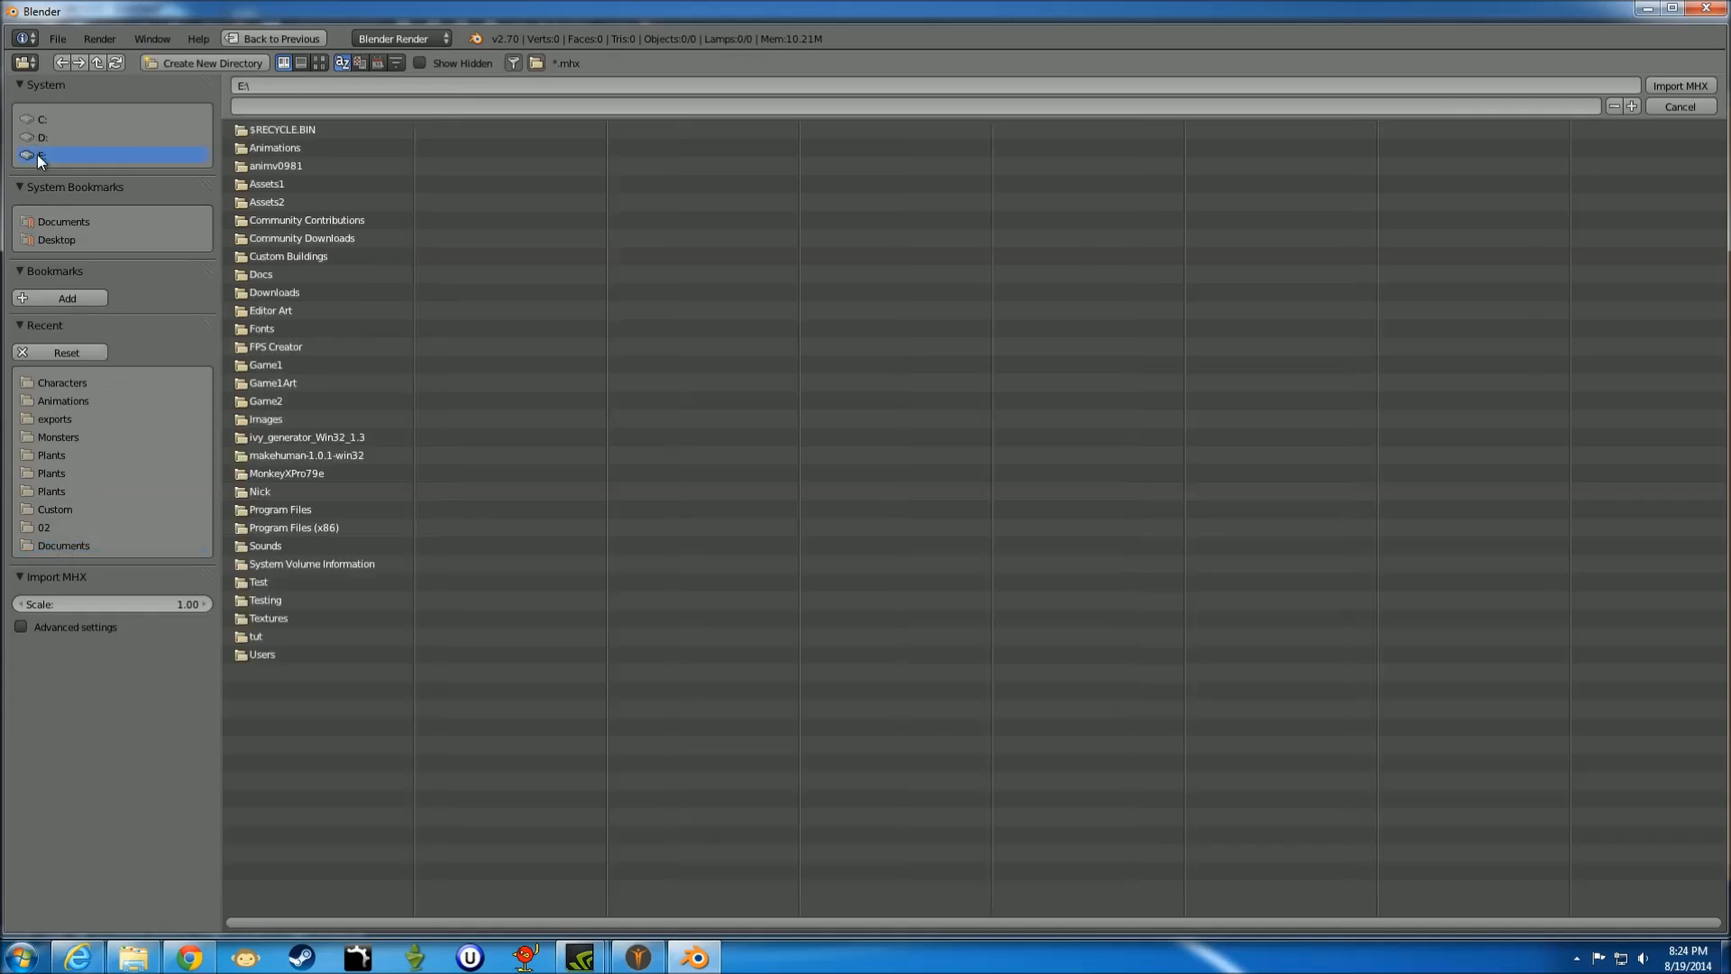
{"action": "left_click", "coordinate": [262, 637]}
{"action": "left_click", "coordinate": [315, 169]}
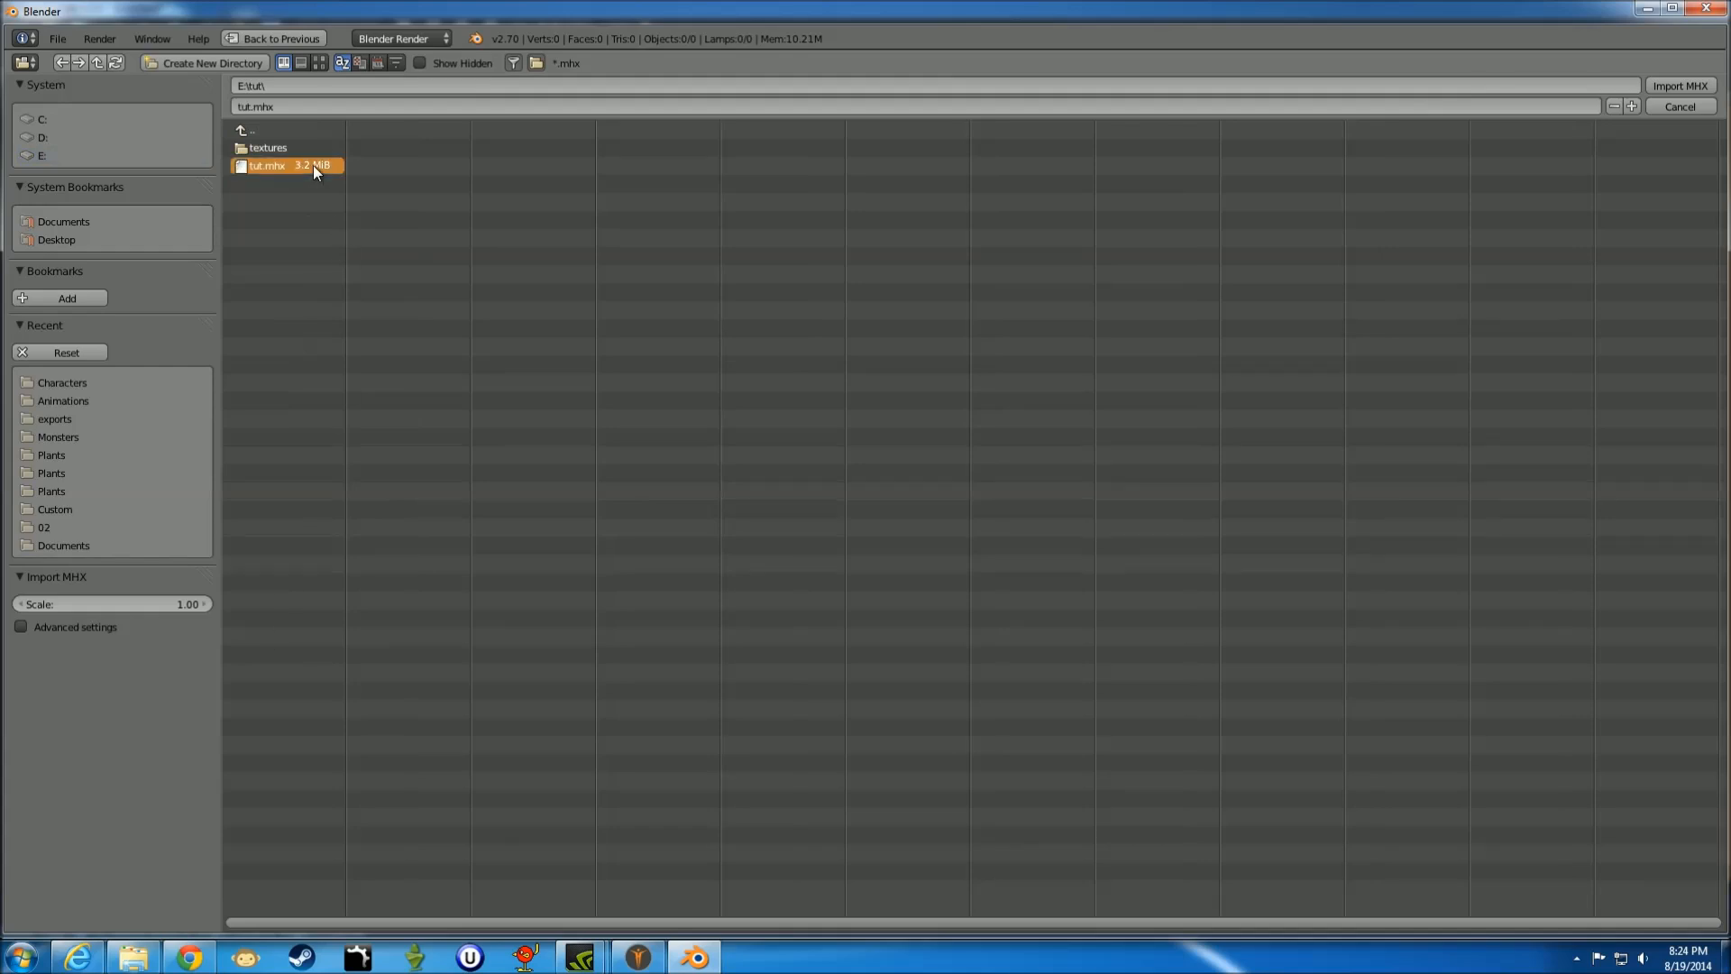
{"action": "left_click", "coordinate": [1680, 86]}
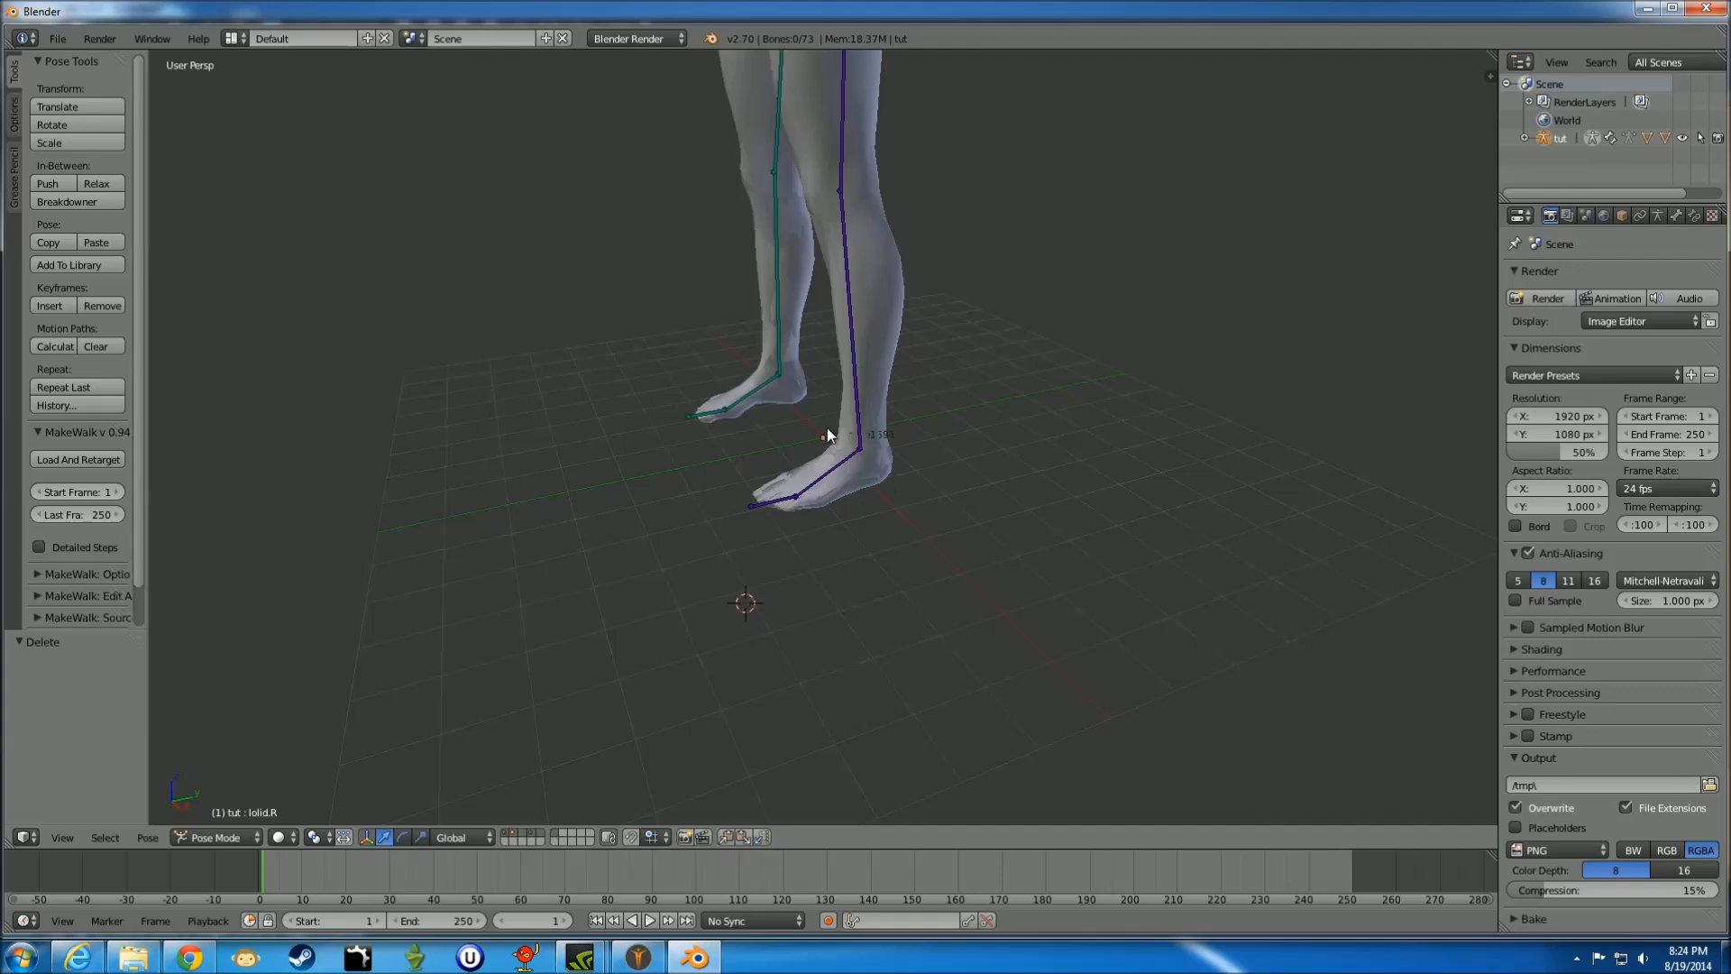
- Delete the high-poly tut:Body mesh from the scene, keeping the low-poly male1591 mesh and its rig
{"action": "middle_click_drag", "start_coordinate": [1001, 383], "coordinate": [1011, 468]}
{"action": "left_click", "coordinate": [988, 386]}
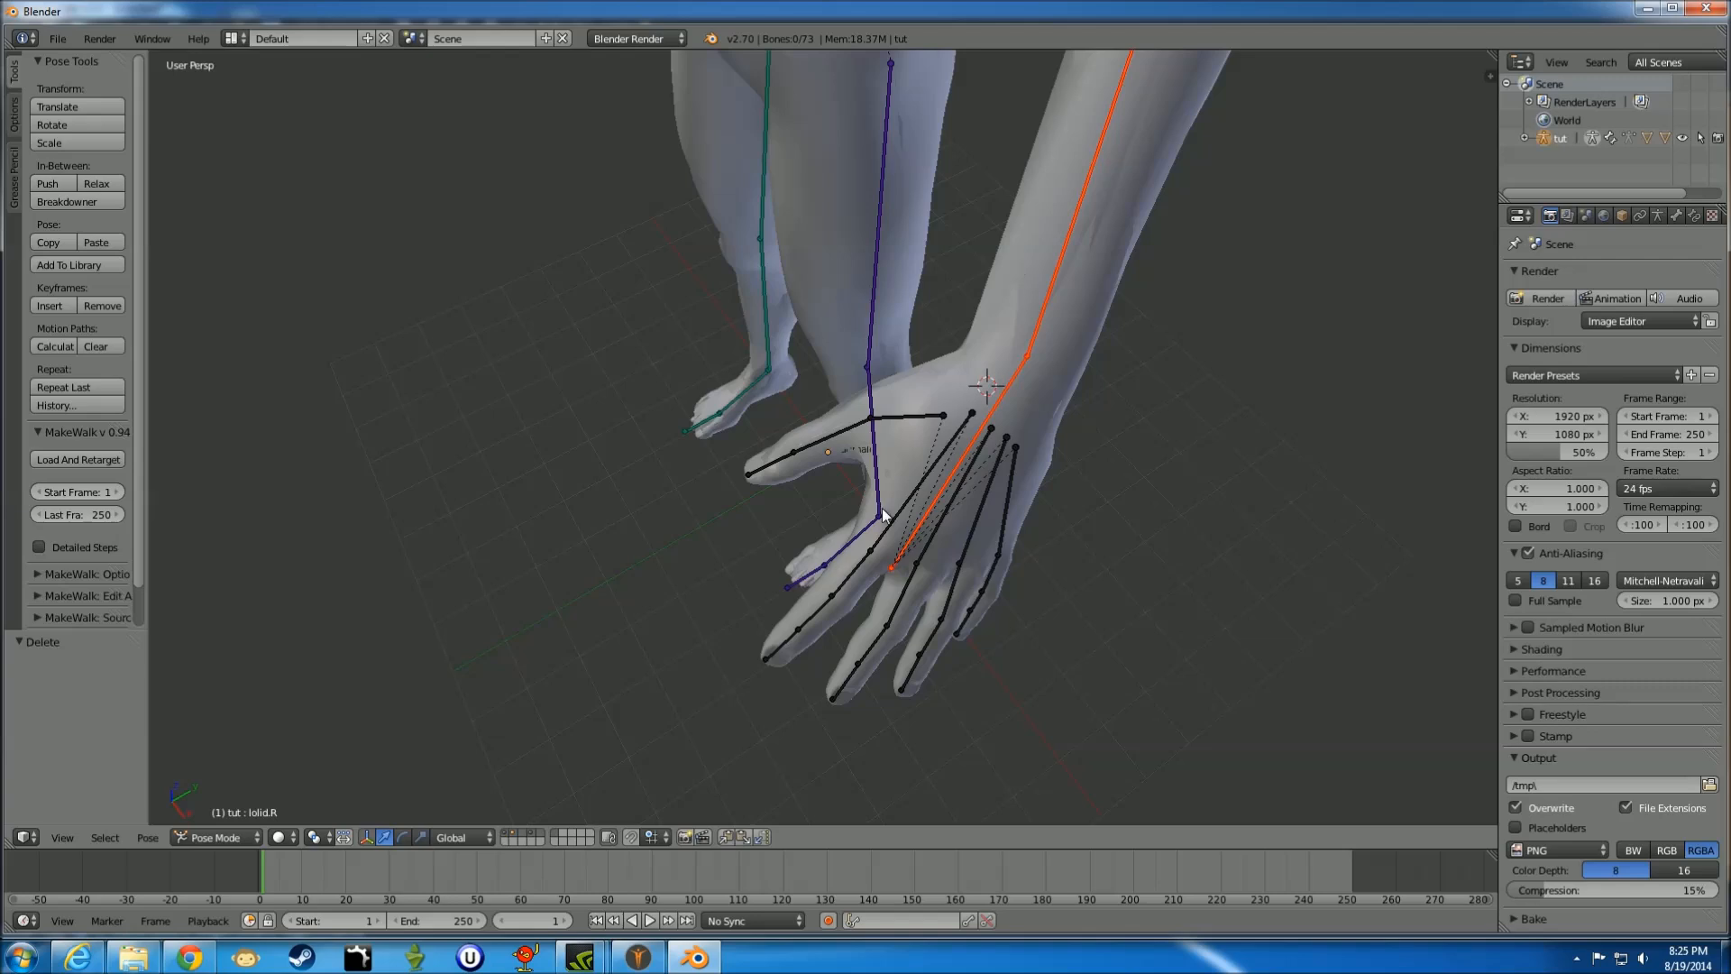
{"action": "right_click", "coordinate": [1008, 240]}
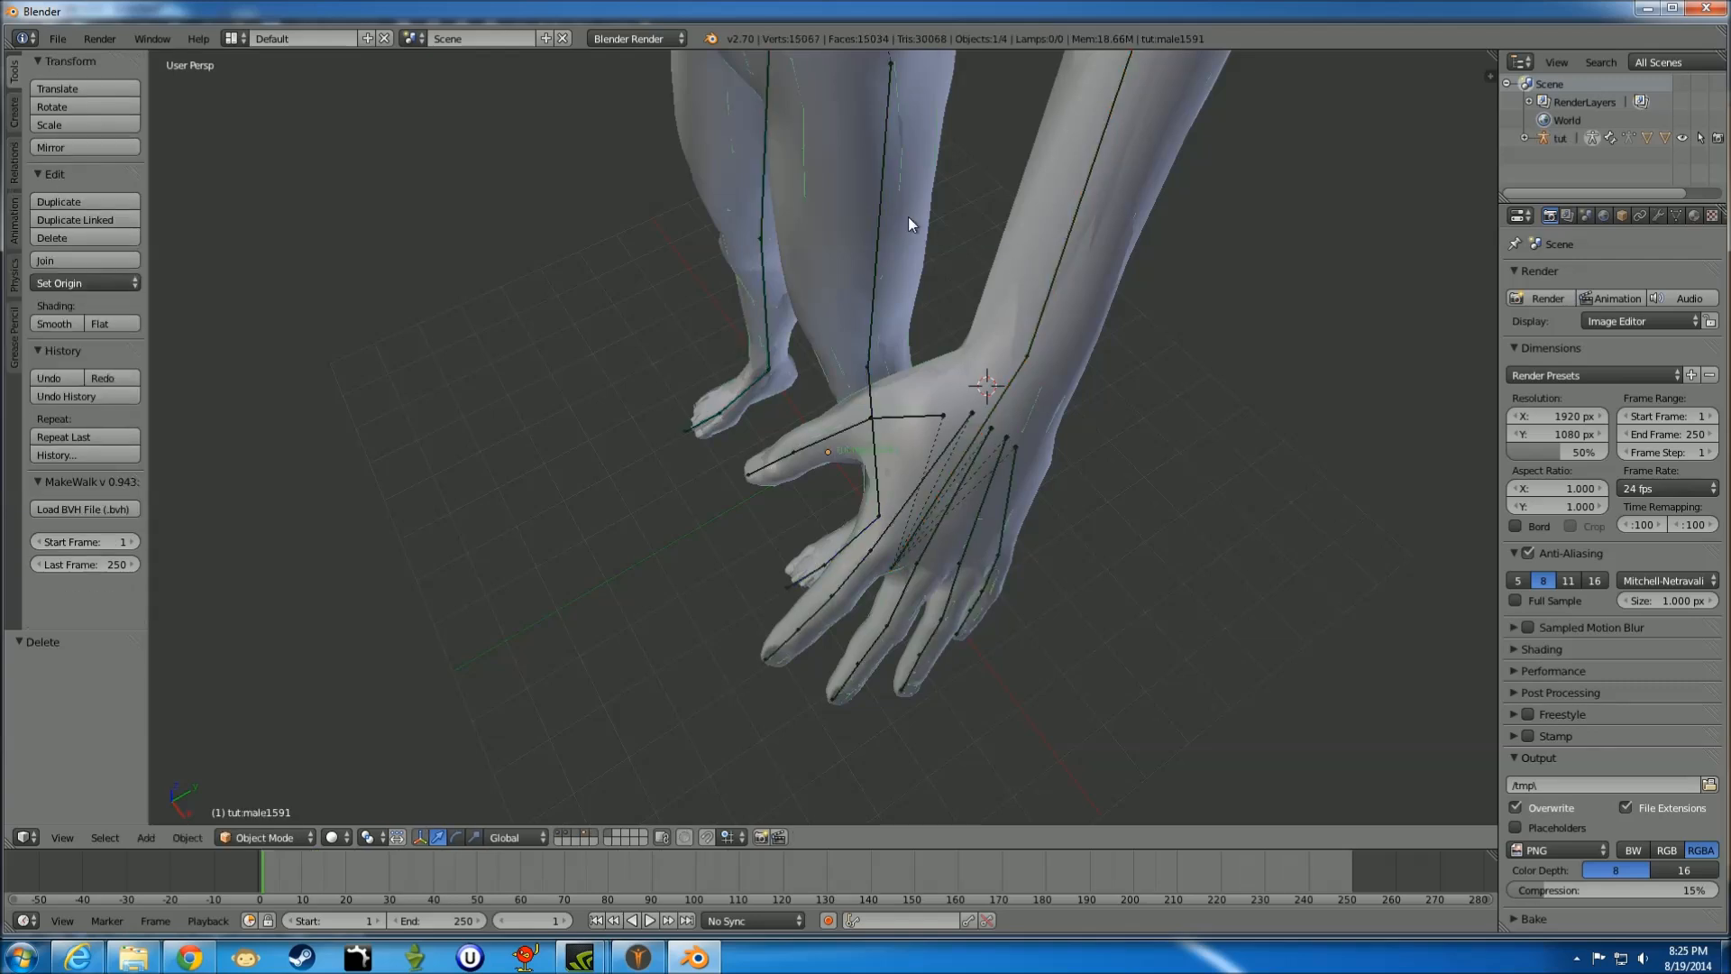
{"action": "right_click", "coordinate": [827, 188]}
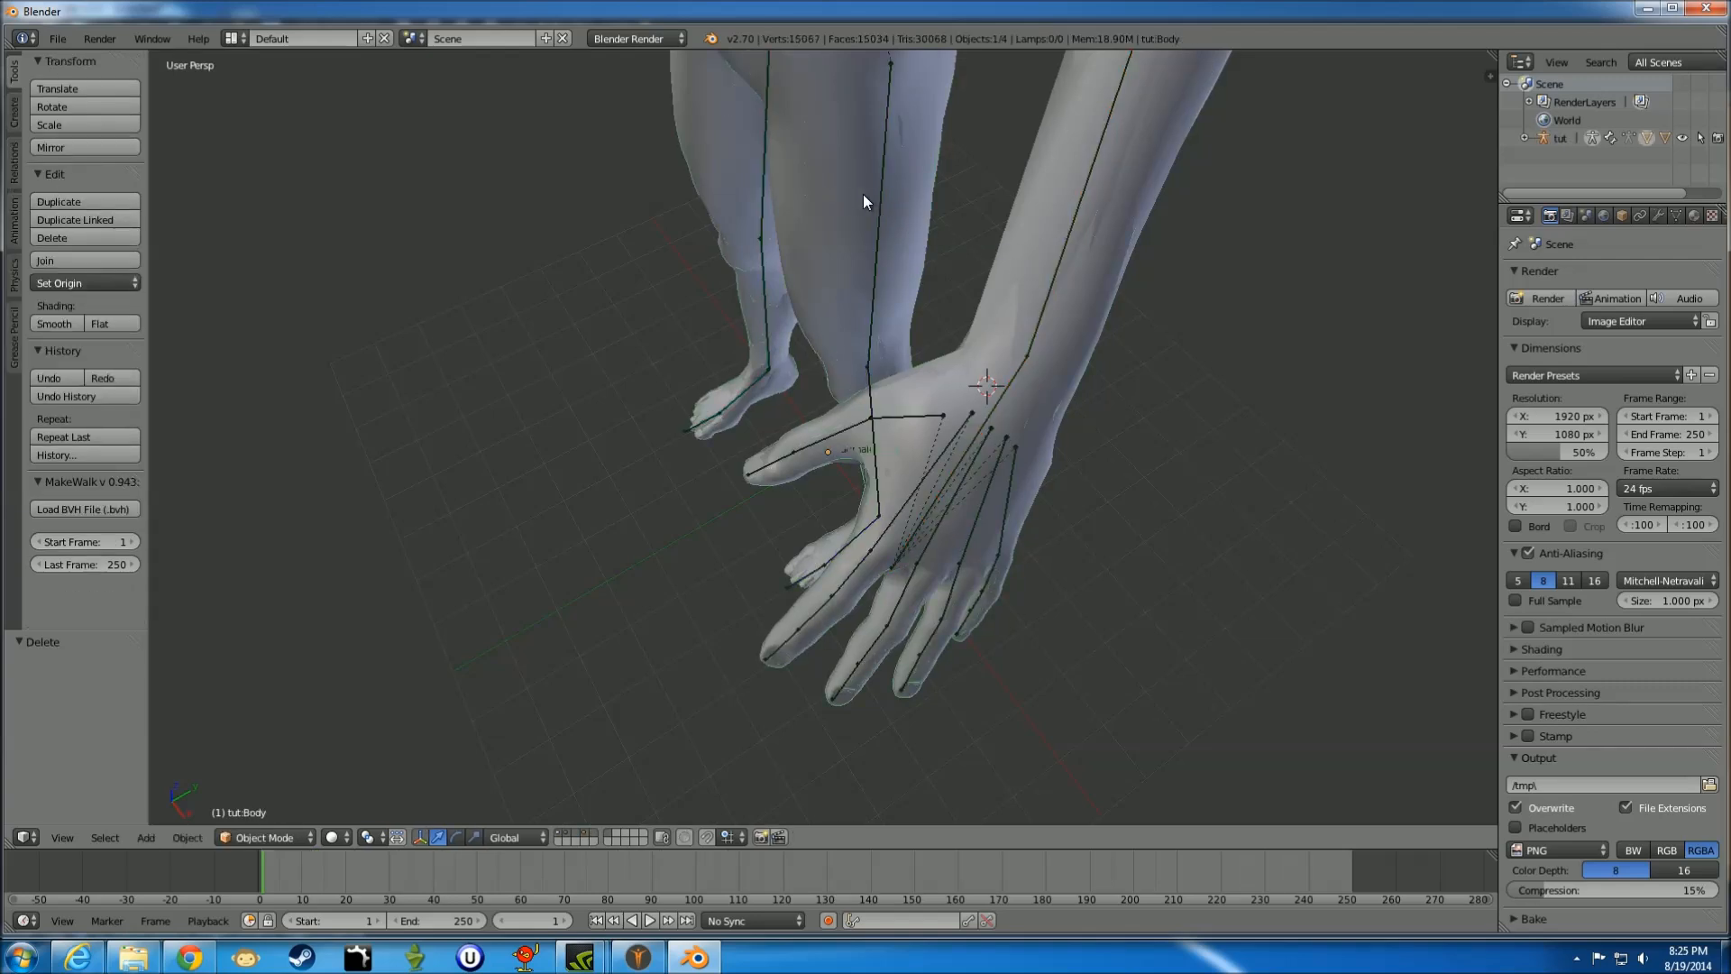
{"action": "key", "text": "x"}
{"action": "left_click", "coordinate": [854, 191]}
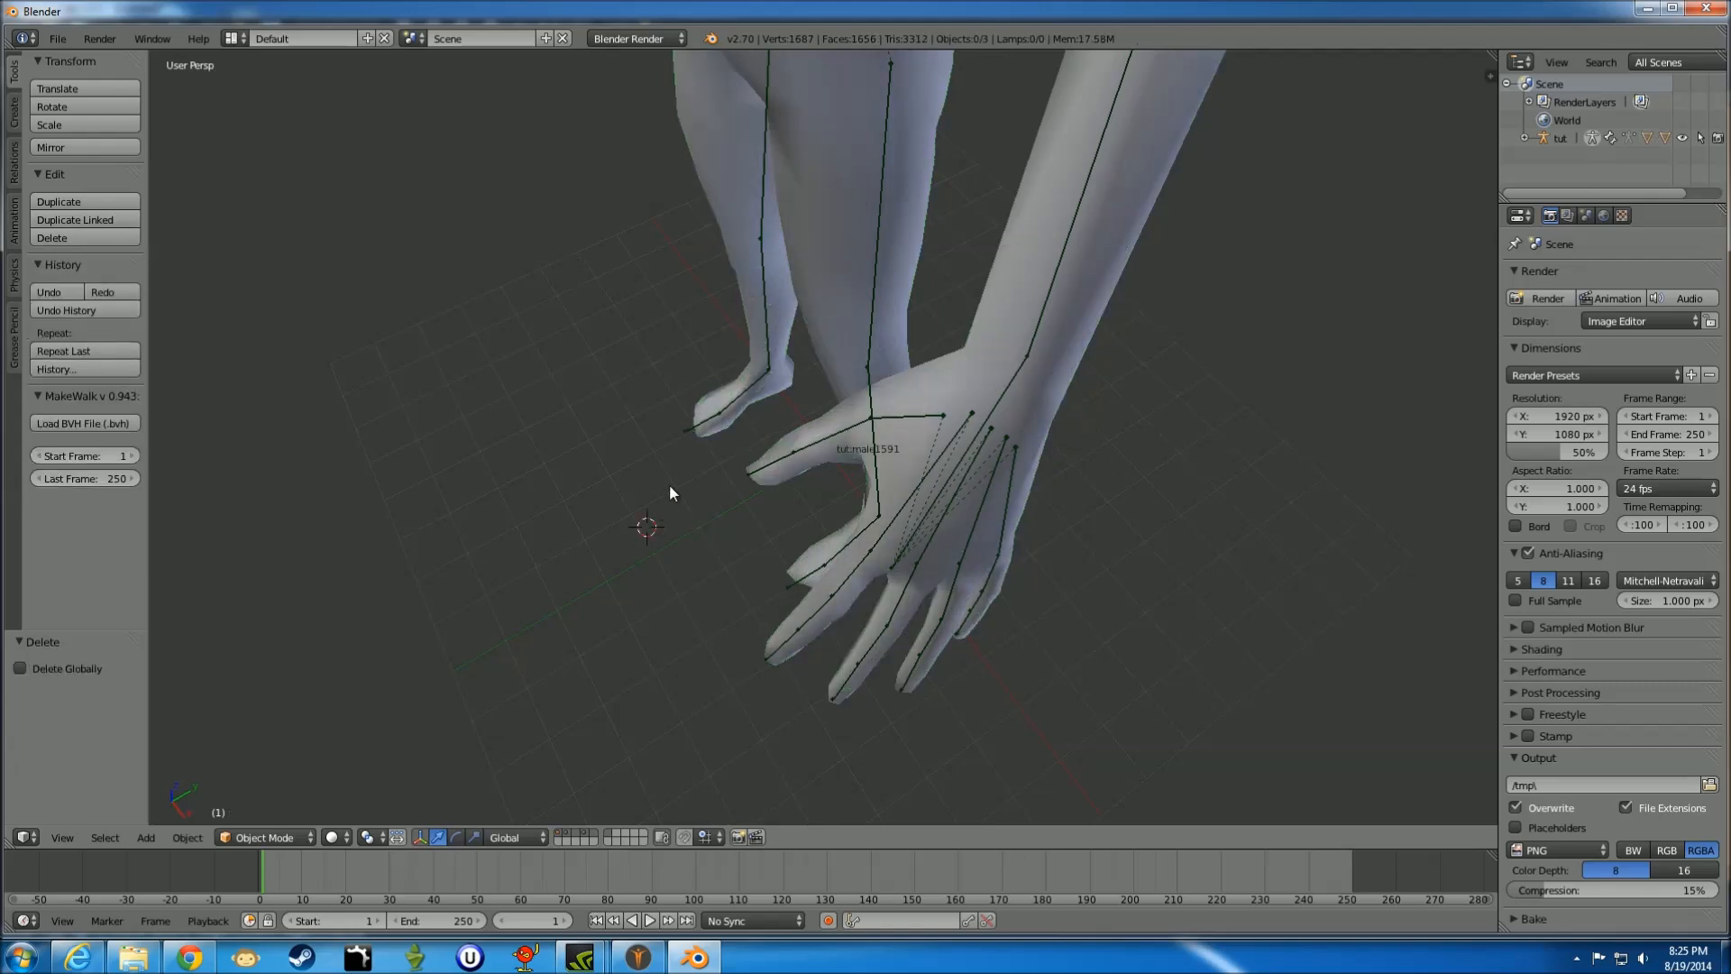
- Inspect the low-poly figure and its armature from several angles, and check the 03 BVH folder in Windows Explorer
{"action": "middle_click_drag", "start_coordinate": [712, 579], "coordinate": [758, 541]}
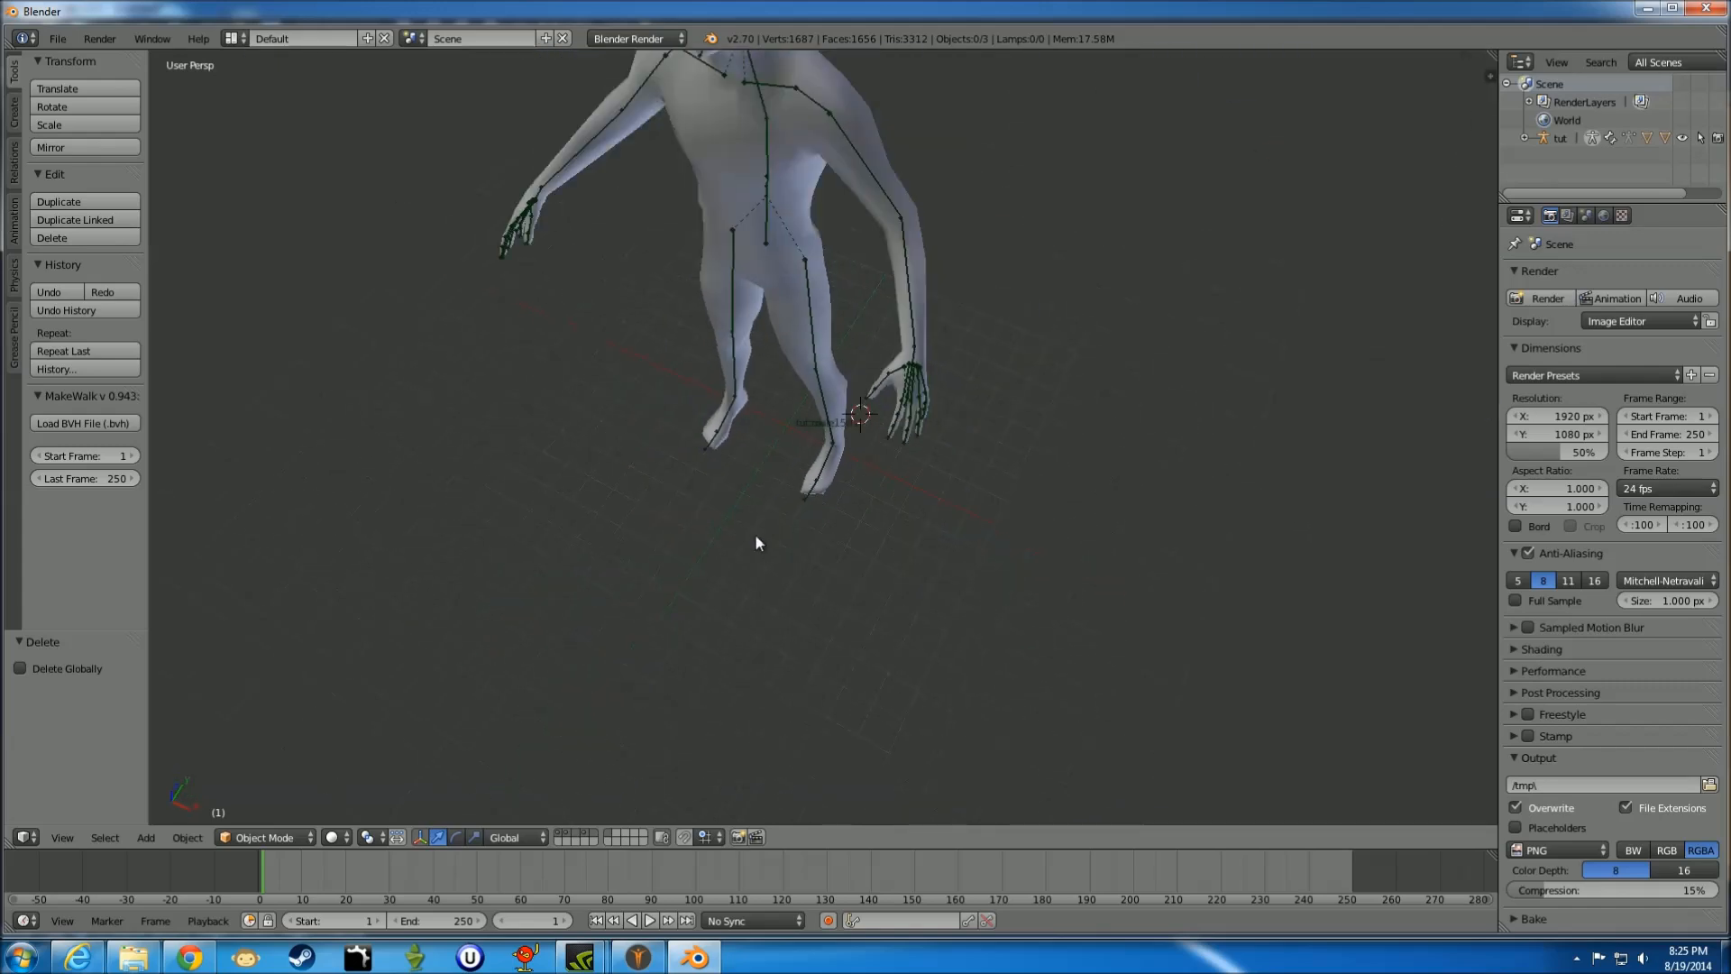
{"action": "middle_click_drag", "start_coordinate": [726, 443], "coordinate": [919, 491]}
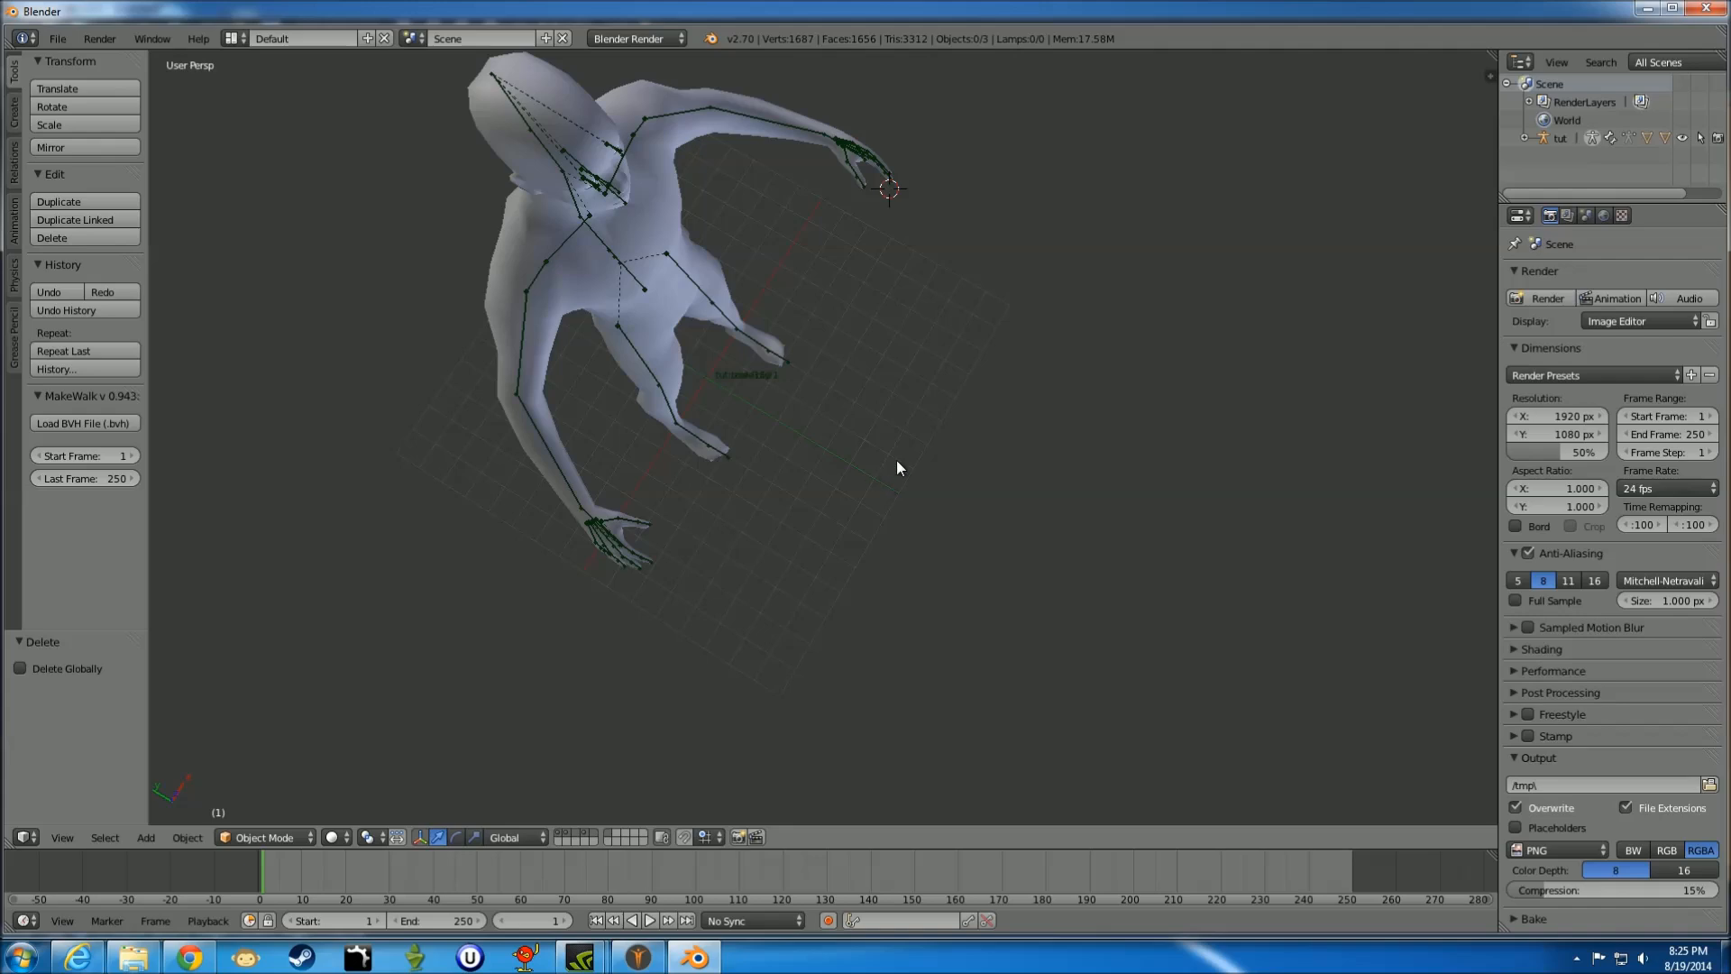
{"action": "mouse_move", "coordinate": [738, 463]}
{"action": "middle_mouse_down"}
{"action": "mouse_move", "coordinate": [791, 426]}
{"action": "mouse_move", "coordinate": [768, 473]}
{"action": "middle_mouse_up"}
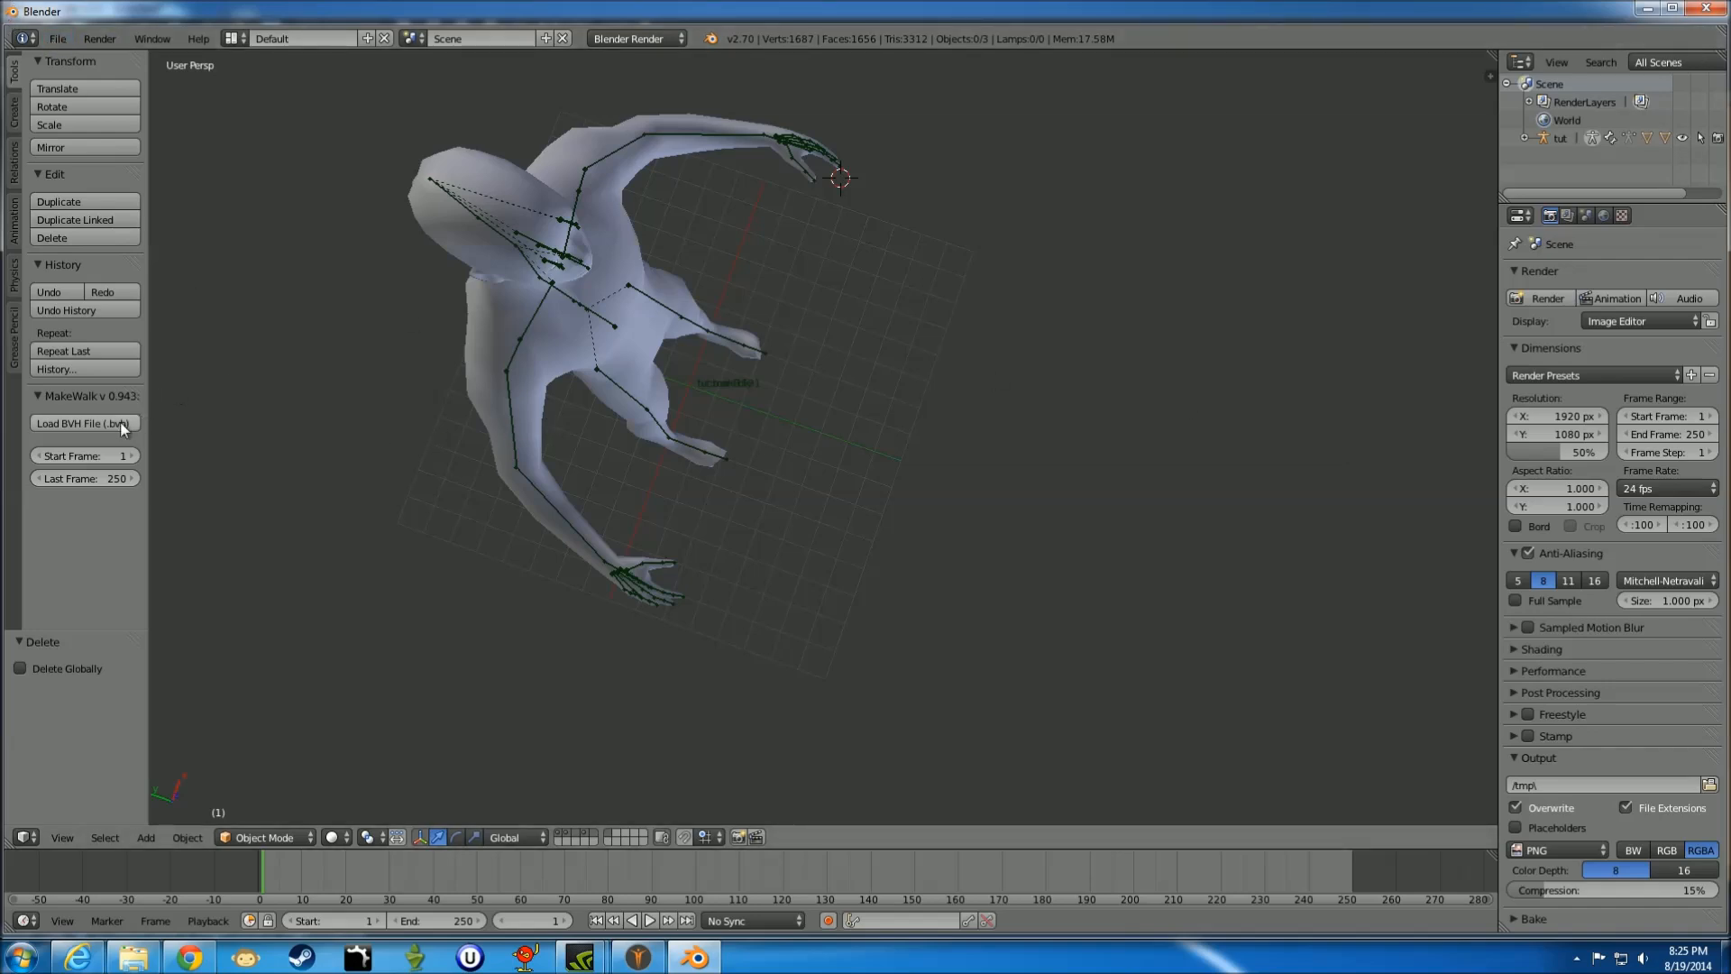
{"action": "middle_click_drag", "start_coordinate": [563, 563], "coordinate": [514, 390]}
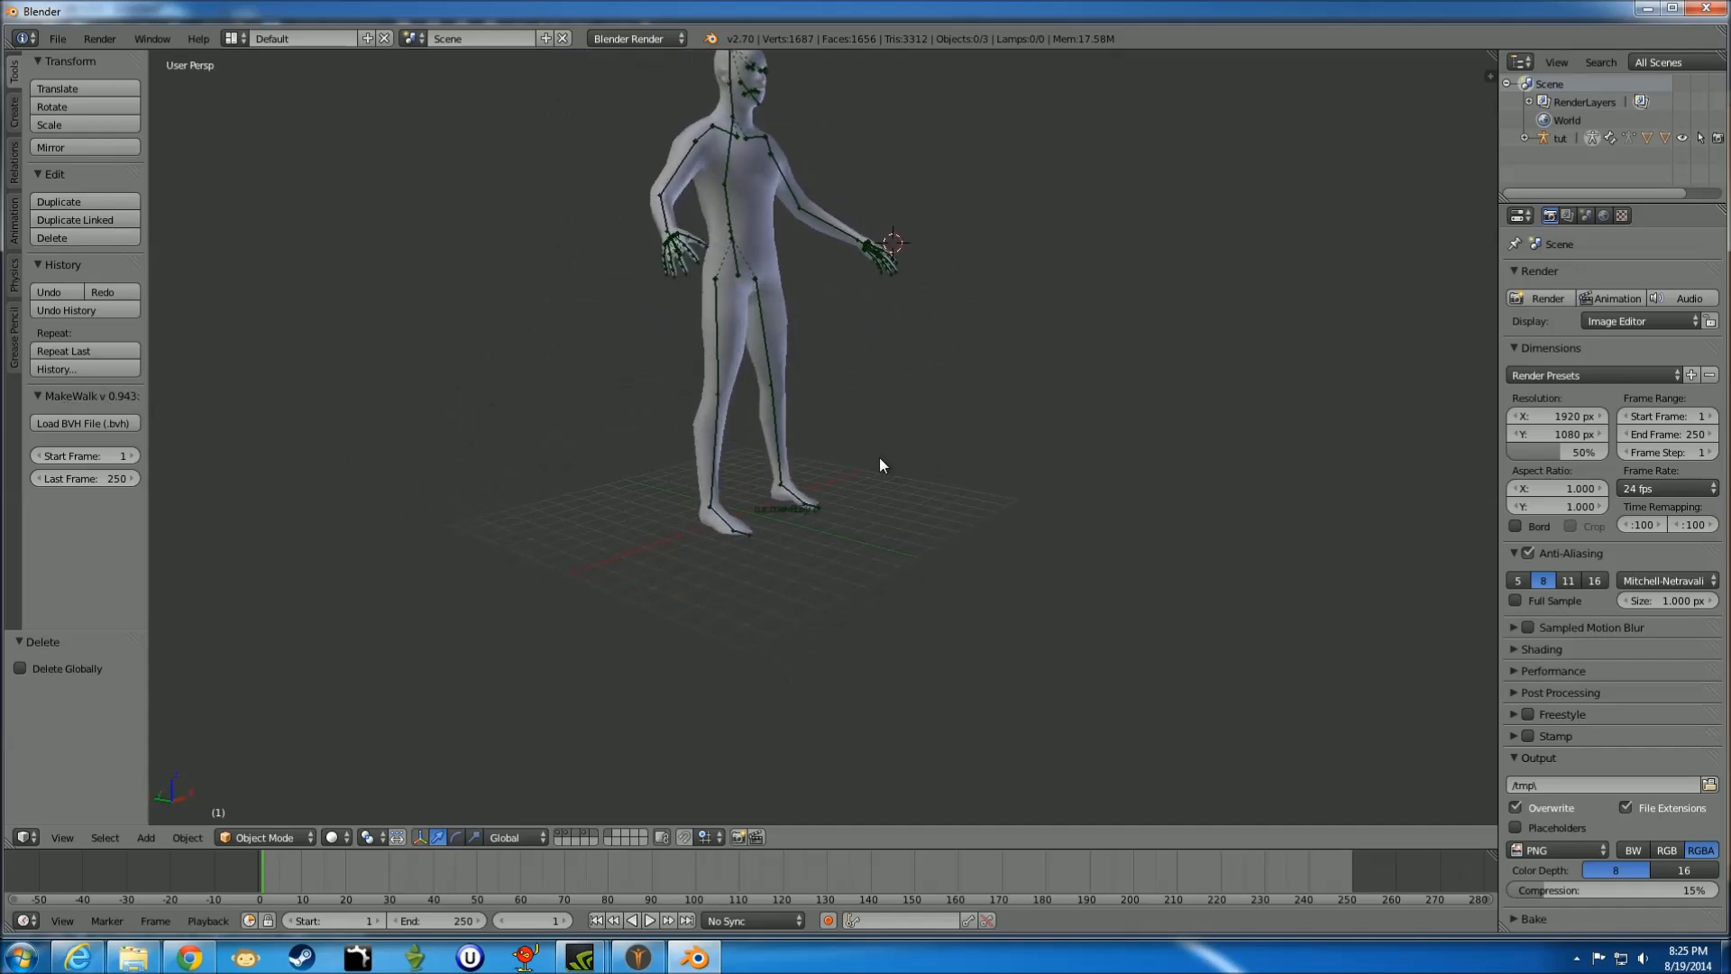
{"action": "middle_click_drag", "start_coordinate": [881, 465], "coordinate": [853, 402]}
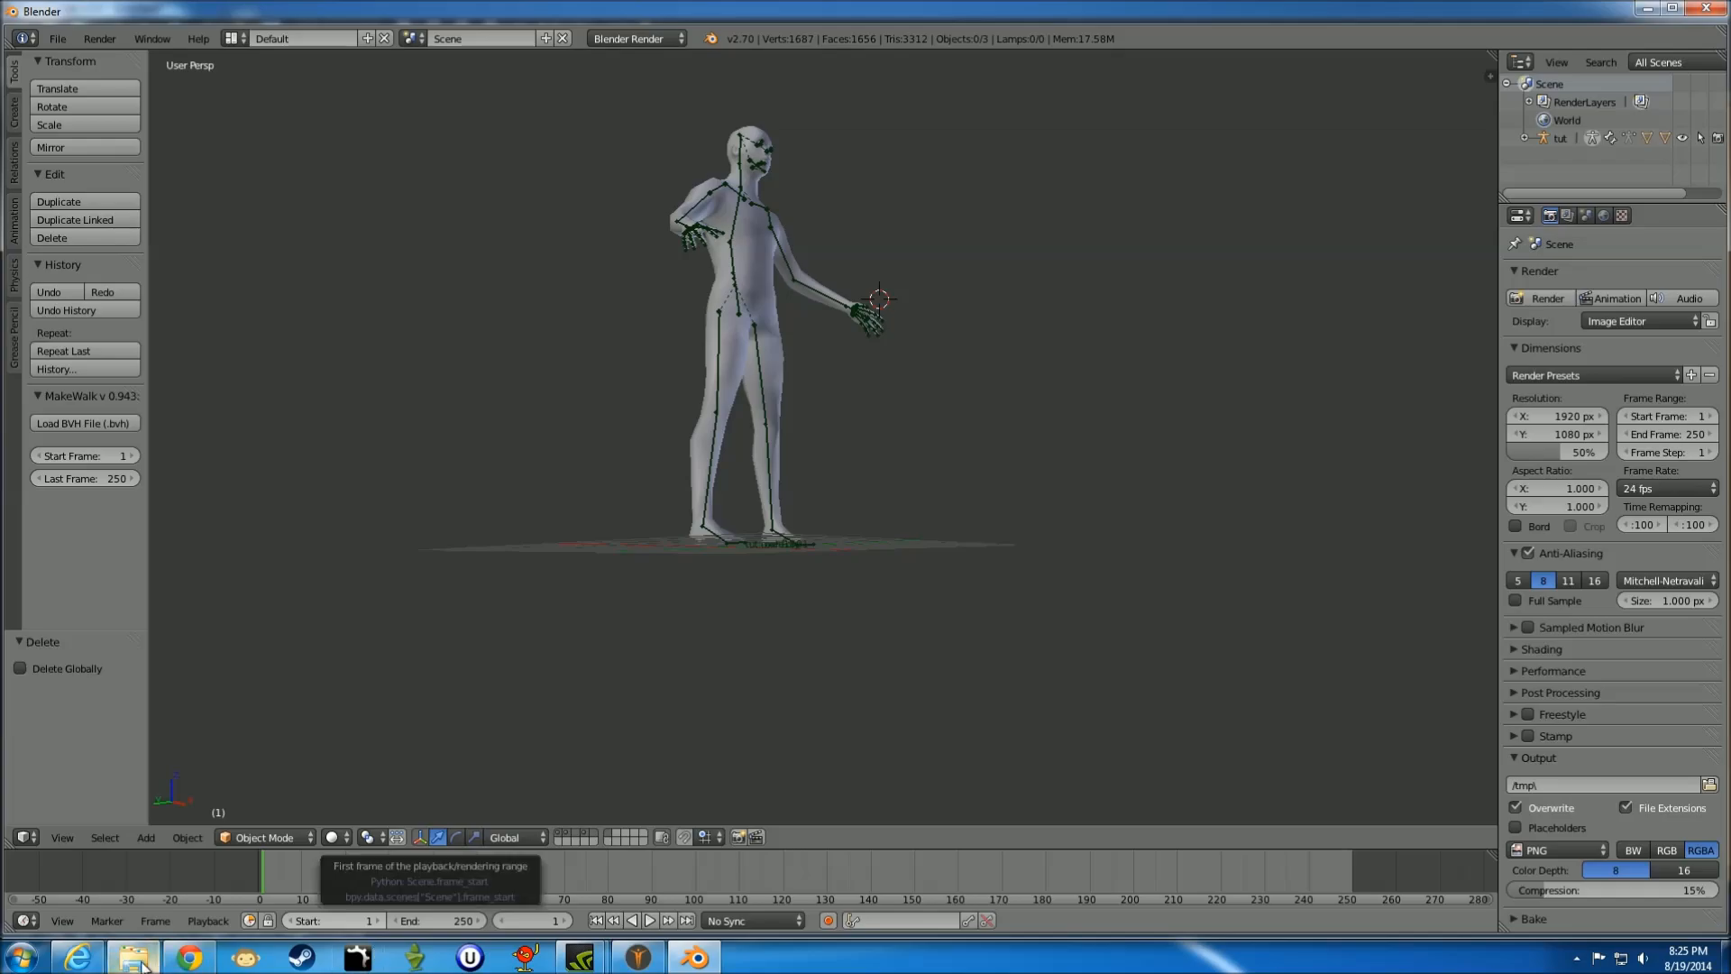
{"action": "left_click", "coordinate": [142, 965]}
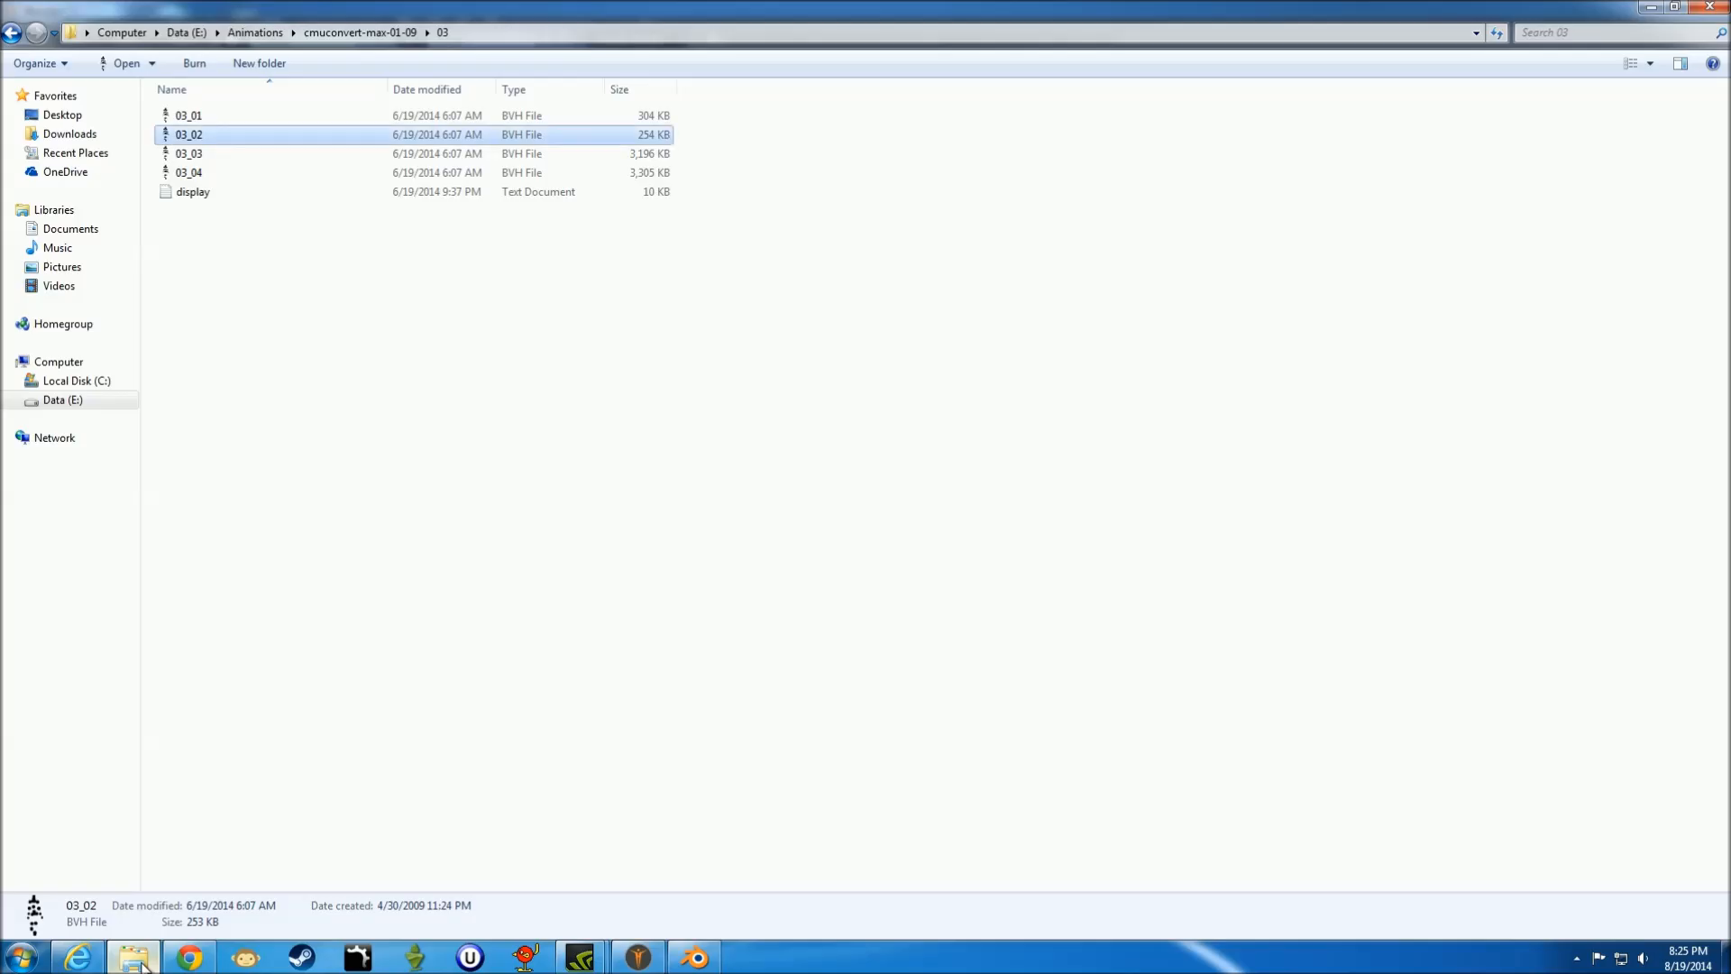
{"action": "left_click", "coordinate": [1650, 8]}
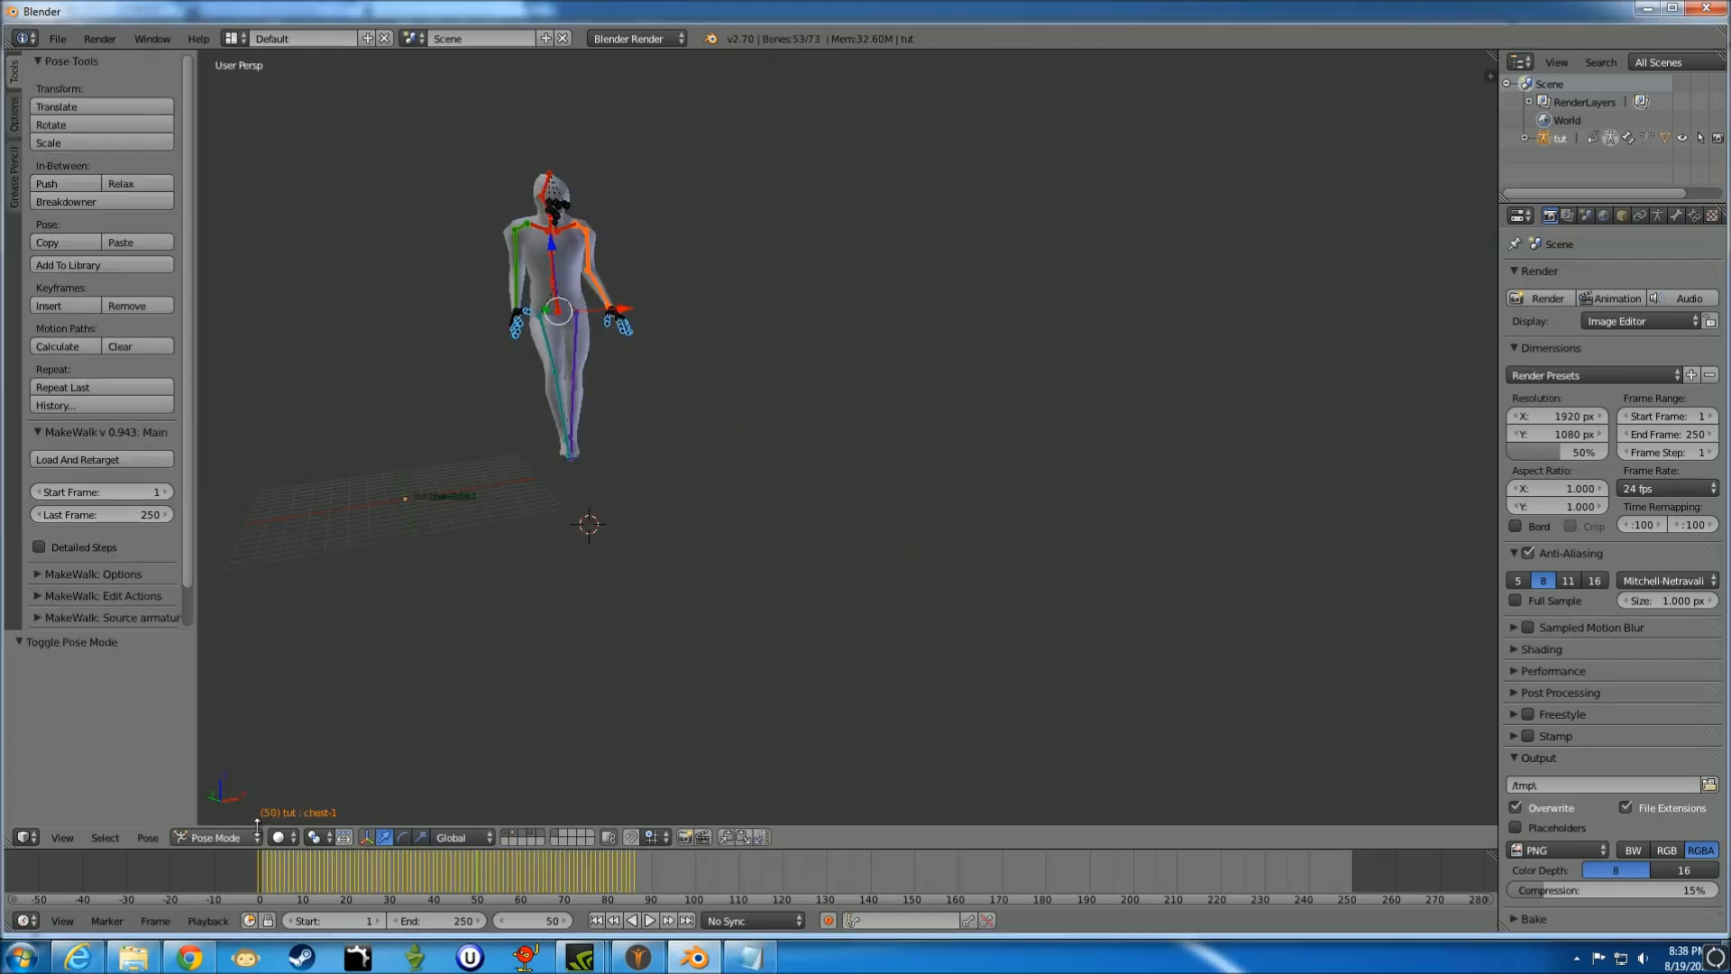
- In Object Mode, select the tut armature and use MakeWalk to load and retarget 03_01.bvh onto it
{"action": "left_click", "coordinate": [262, 837]}
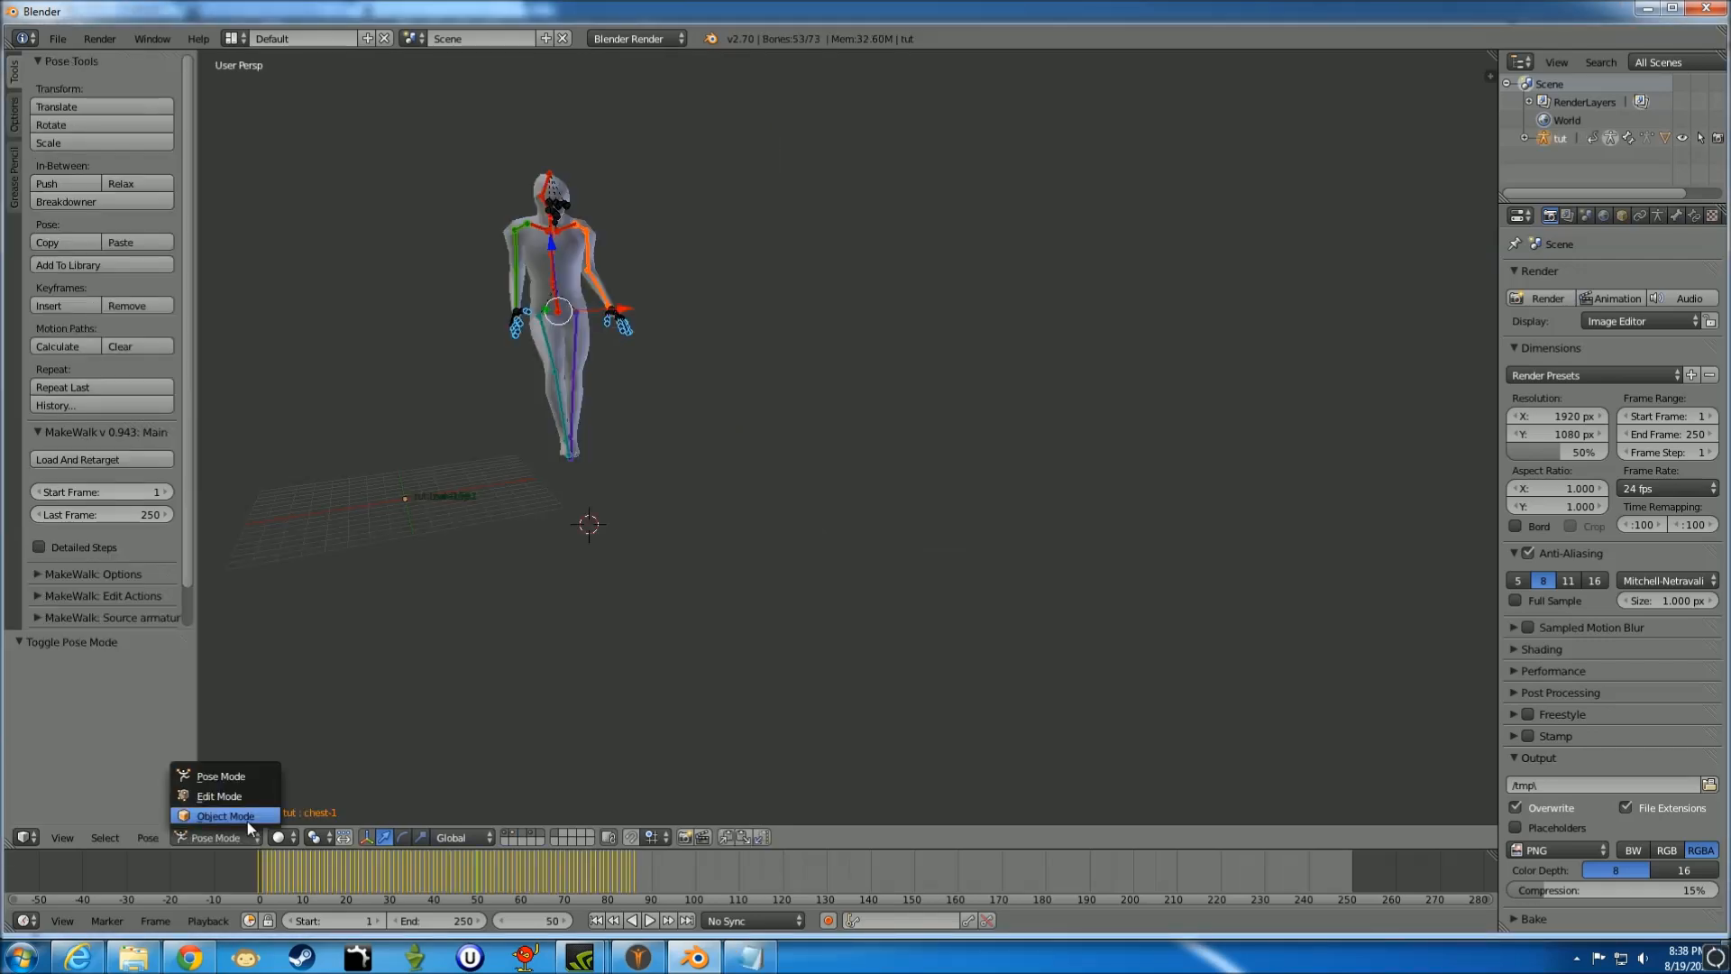
{"action": "left_click", "coordinate": [247, 821]}
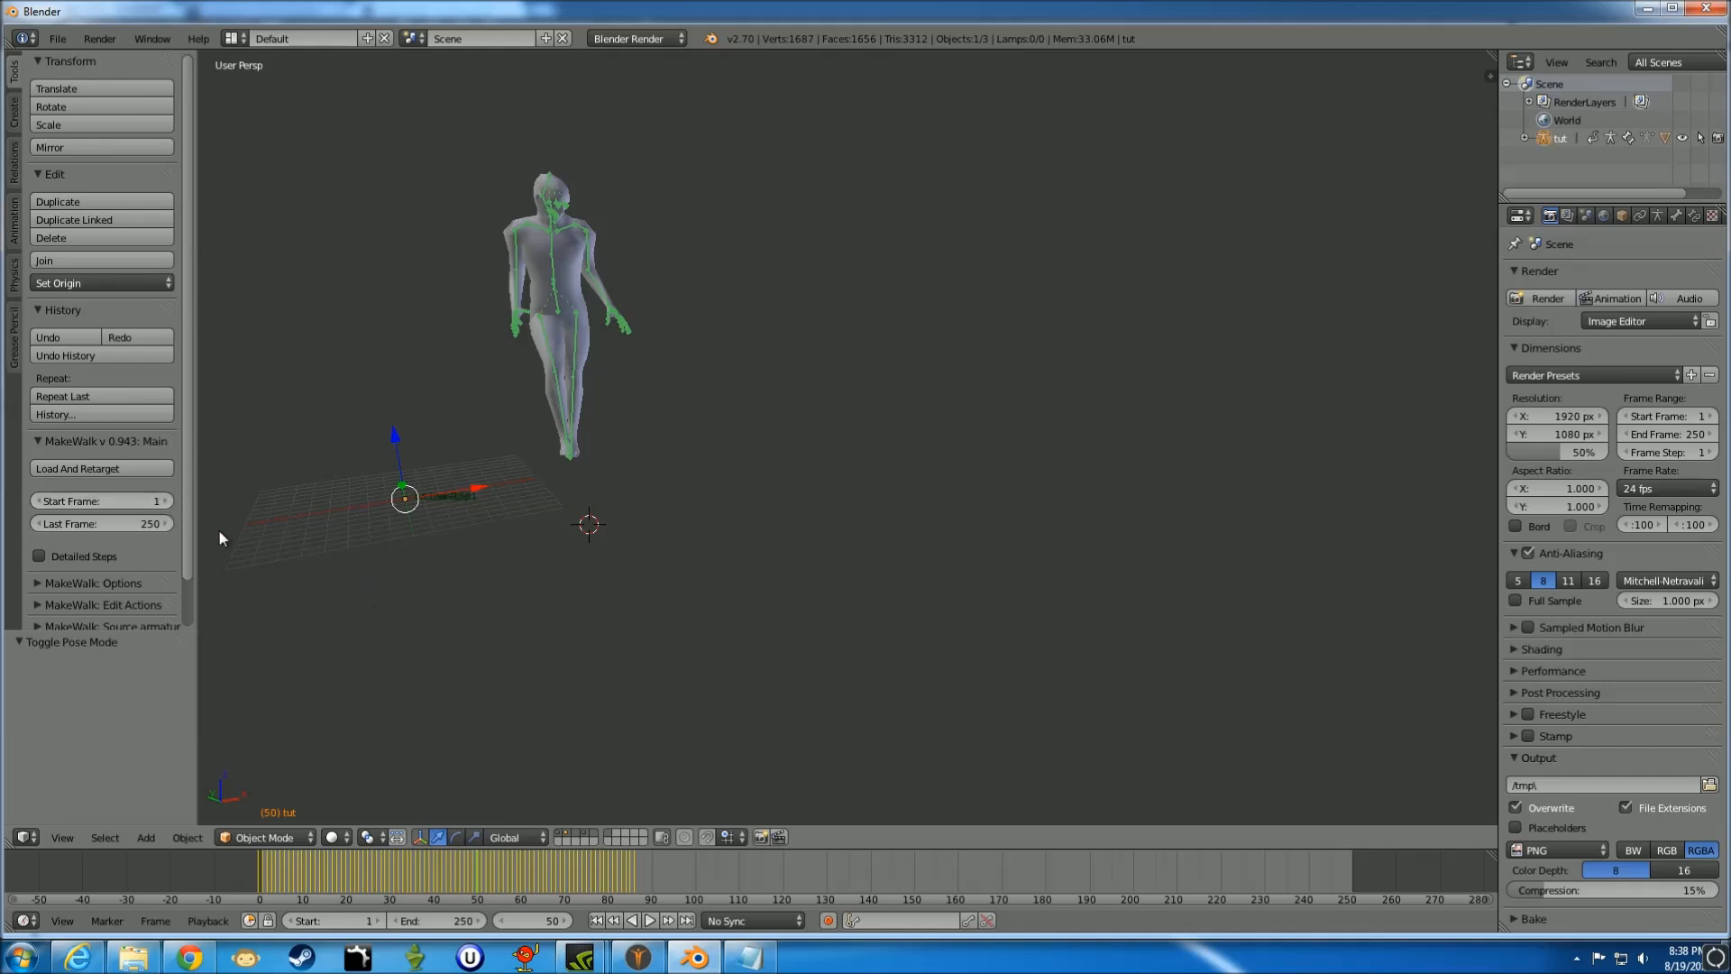
{"action": "right_click", "coordinate": [578, 349]}
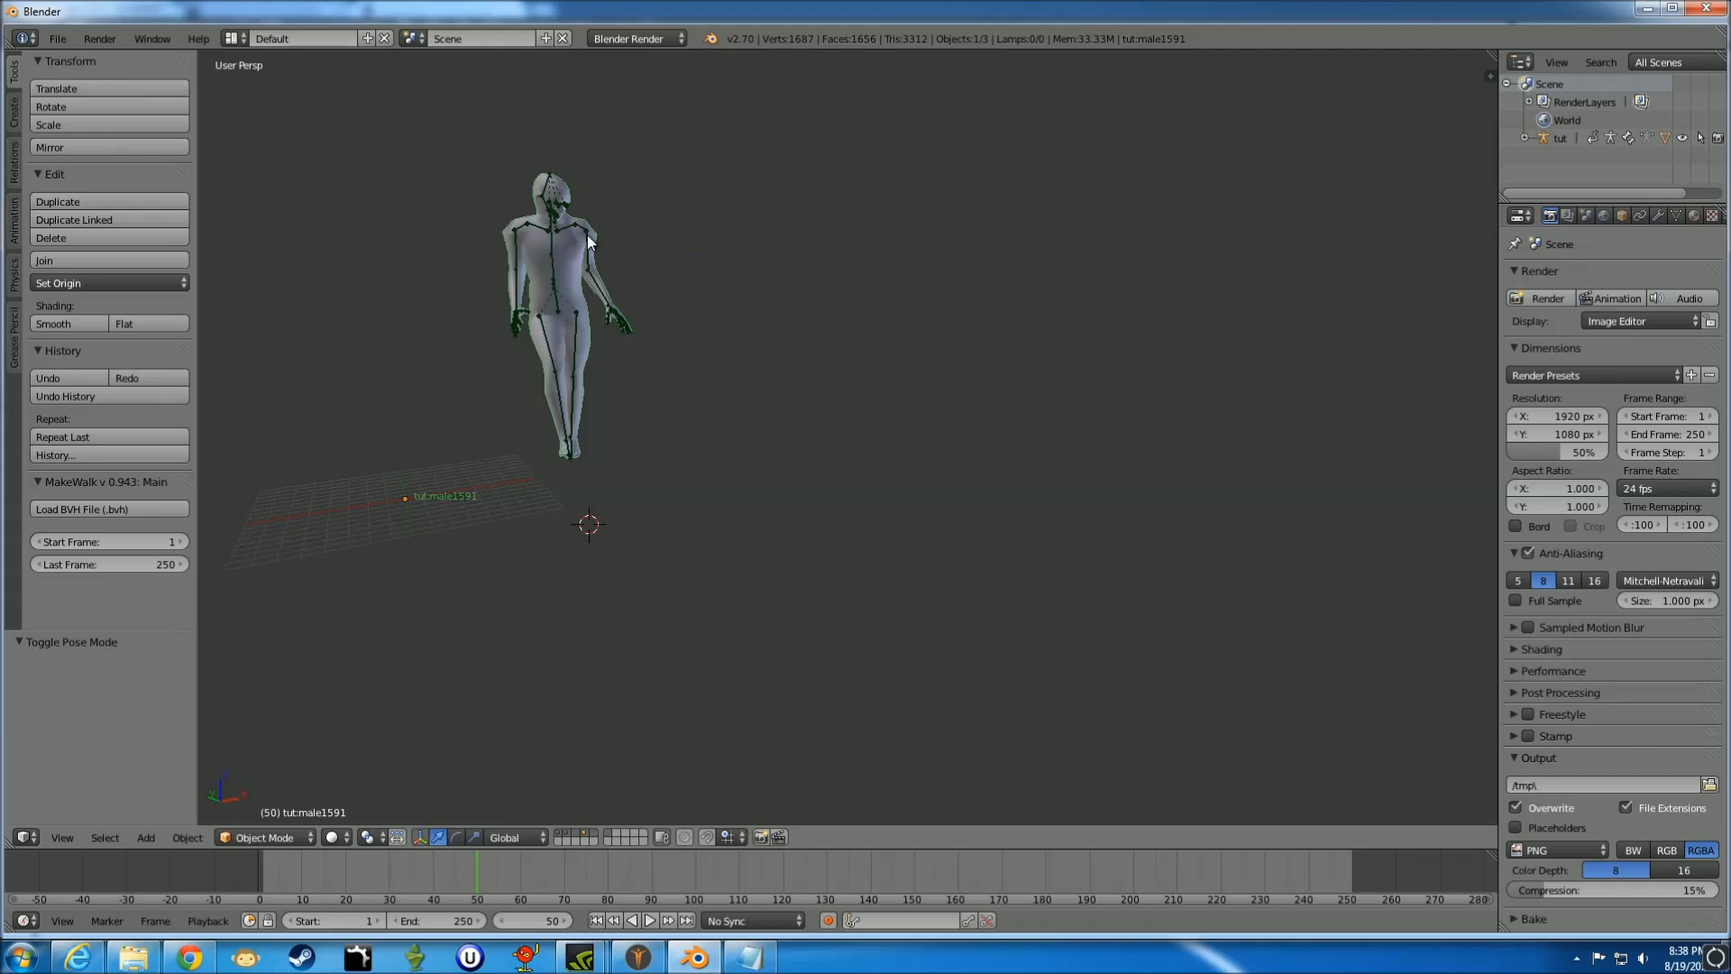
{"action": "right_click", "coordinate": [559, 230]}
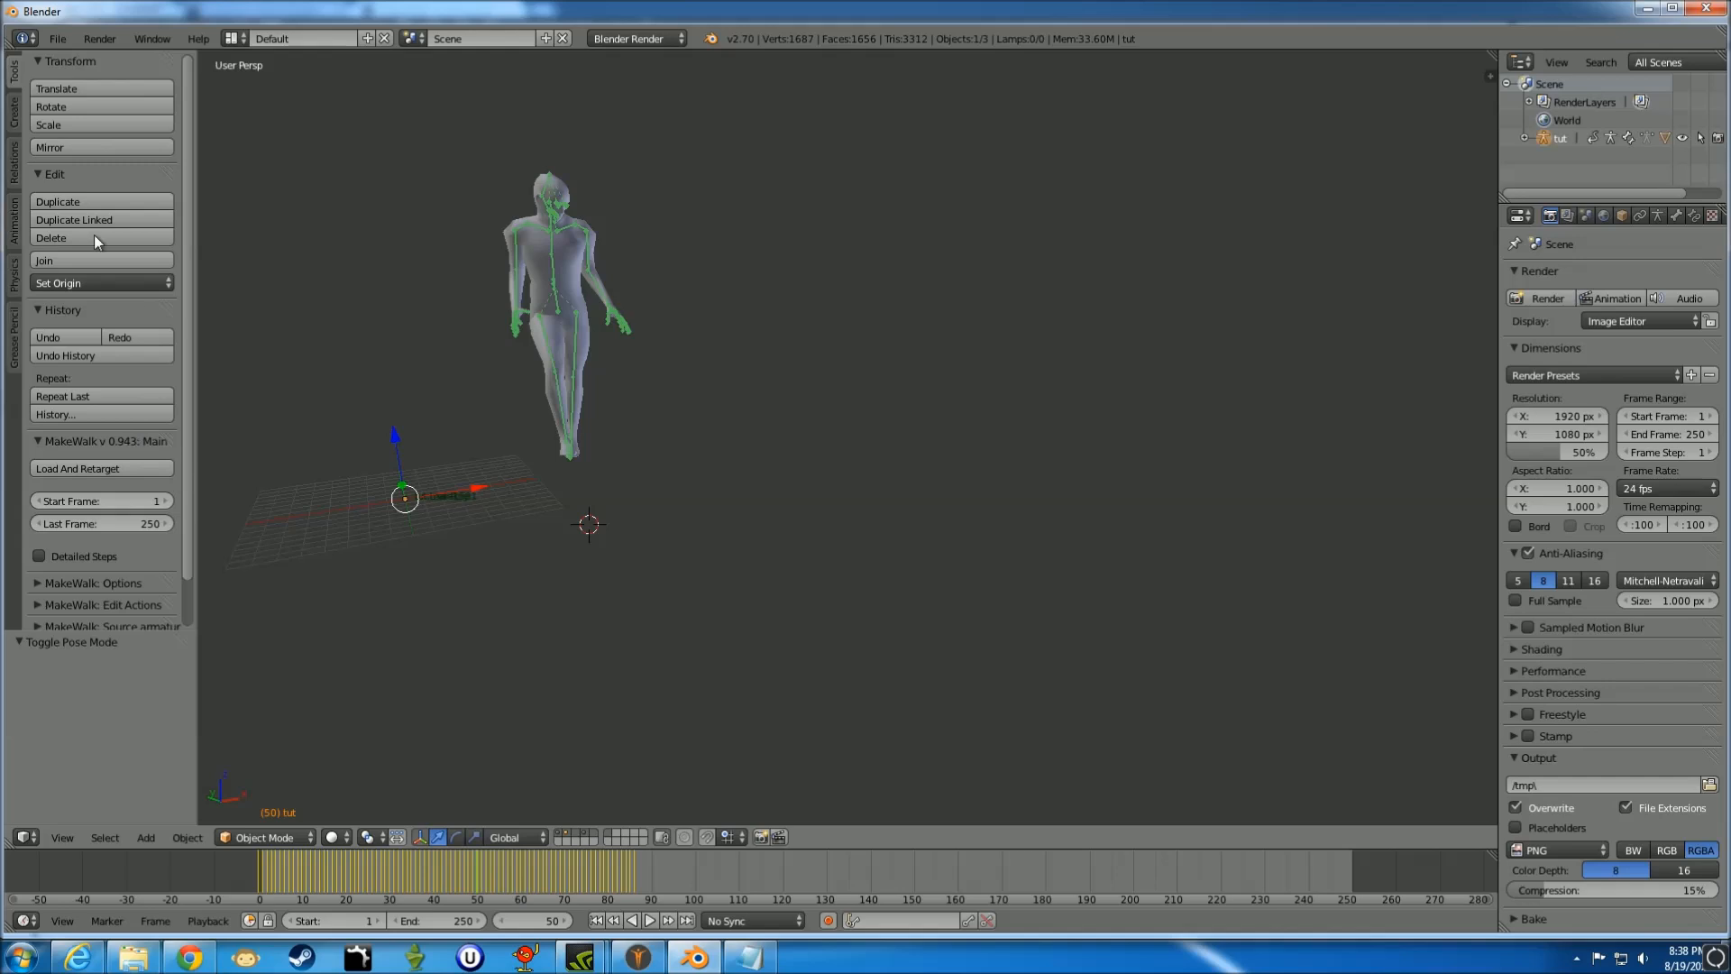
{"action": "scroll", "coordinate": [107, 322], "scroll_direction": "down", "scroll_amount": 2}
{"action": "scroll", "coordinate": [121, 315], "scroll_direction": "up", "scroll_amount": 2}
{"action": "left_click", "coordinate": [101, 467]}
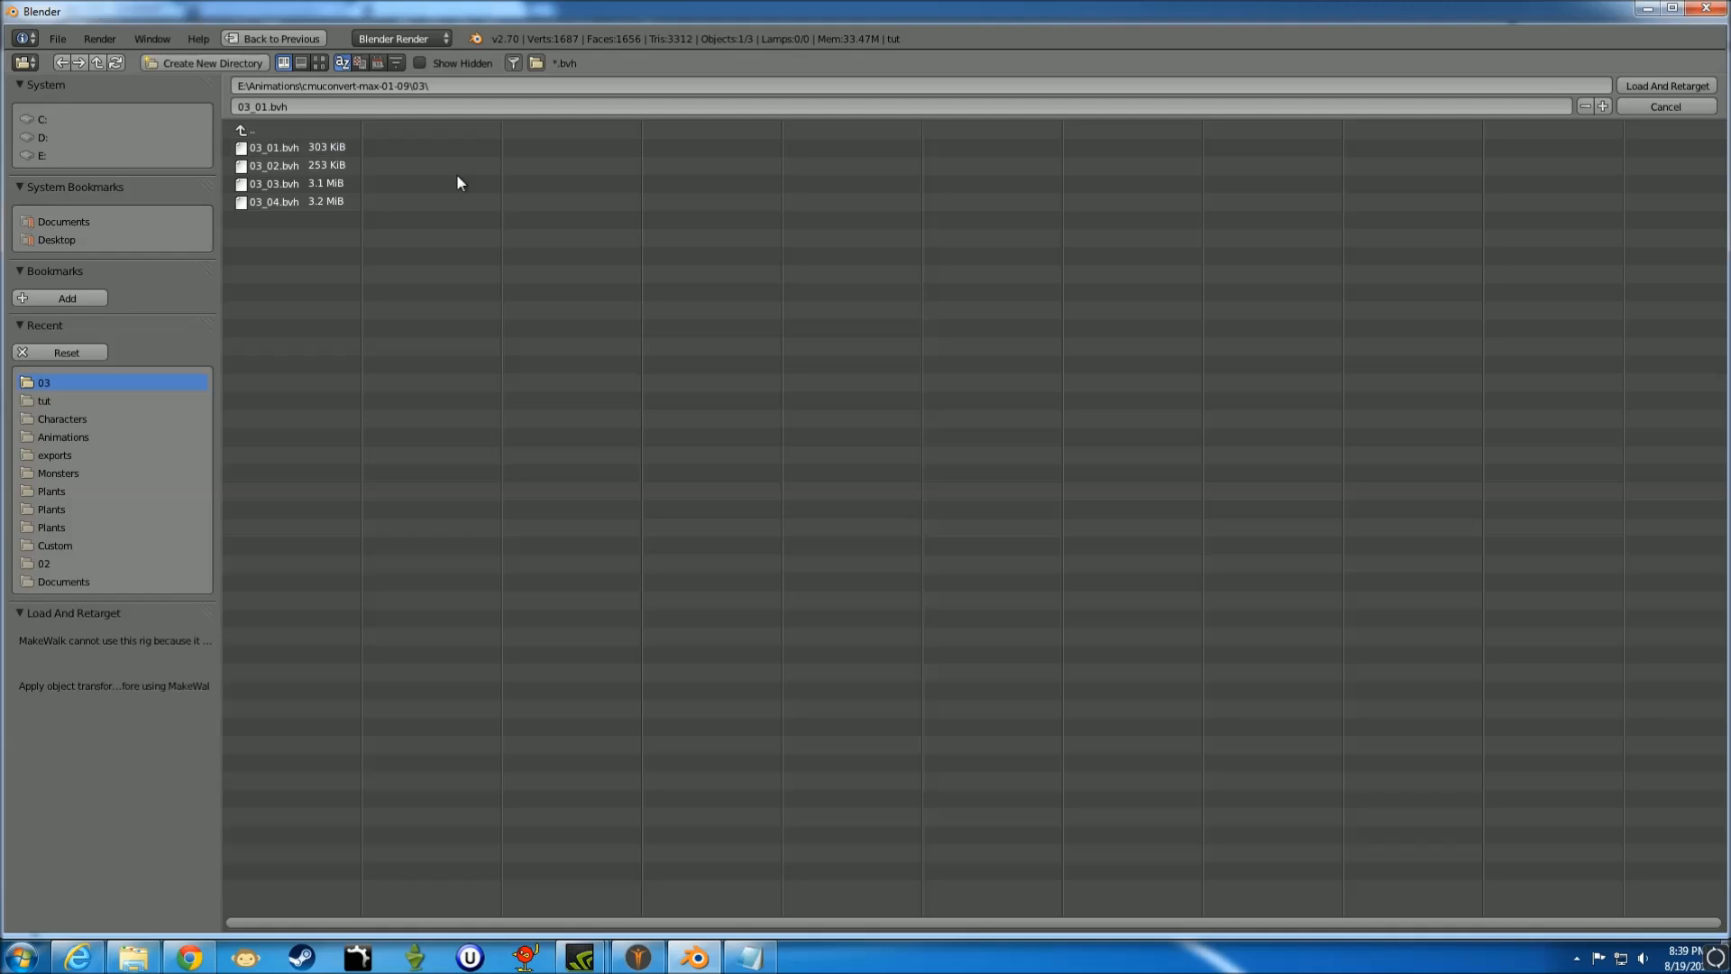
{"action": "left_click", "coordinate": [282, 147]}
{"action": "double_click", "coordinate": [310, 151]}
- Play the retargeted animation, examine the figure's motion from several angles, and look over the available export formats
{"action": "left_click", "coordinate": [649, 920]}
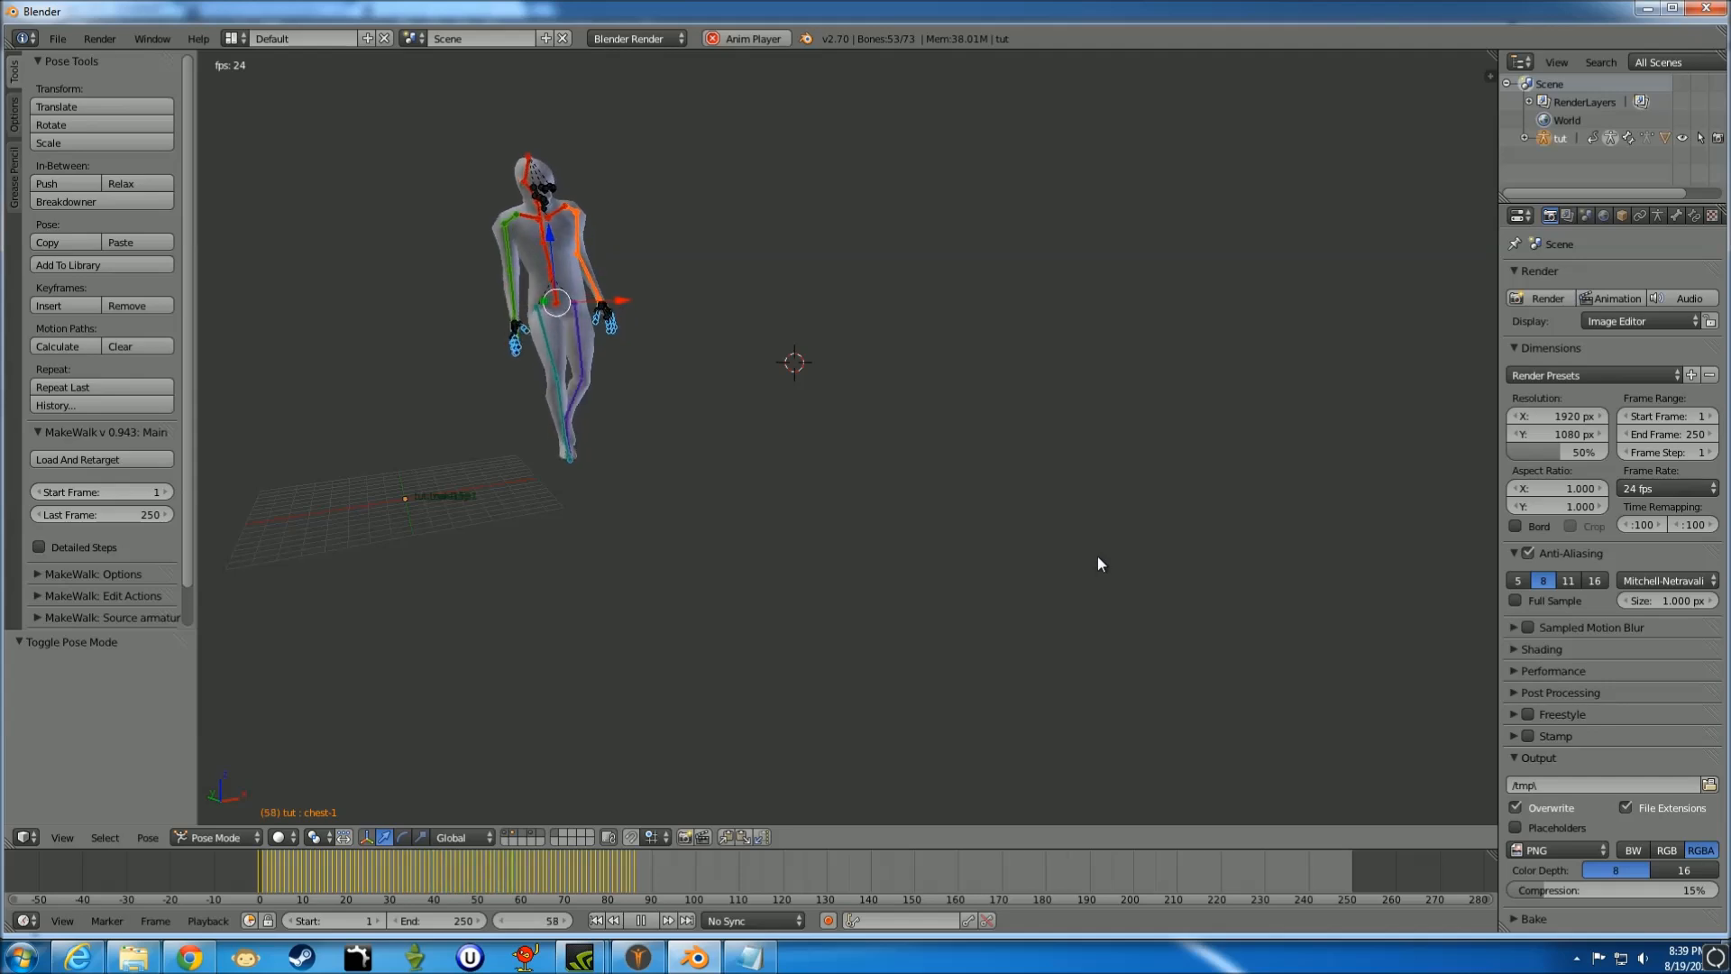
{"action": "middle_click_drag", "start_coordinate": [1073, 538], "coordinate": [1008, 539]}
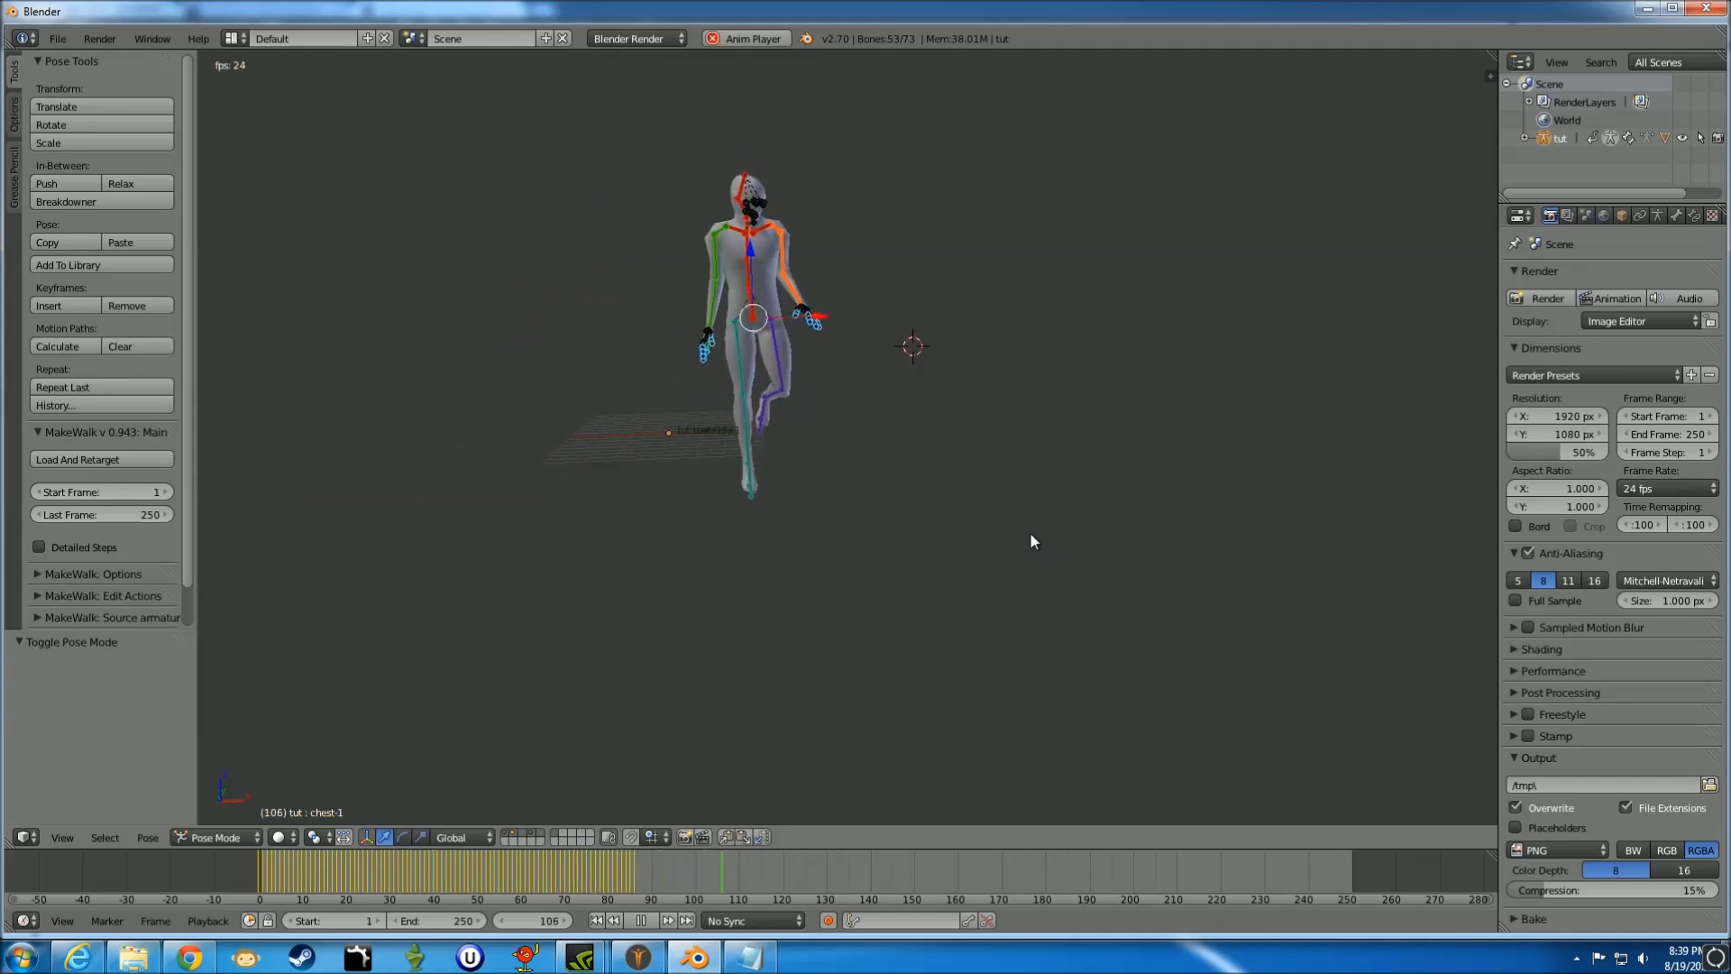
{"action": "middle_click_drag", "start_coordinate": [1093, 457], "coordinate": [853, 429]}
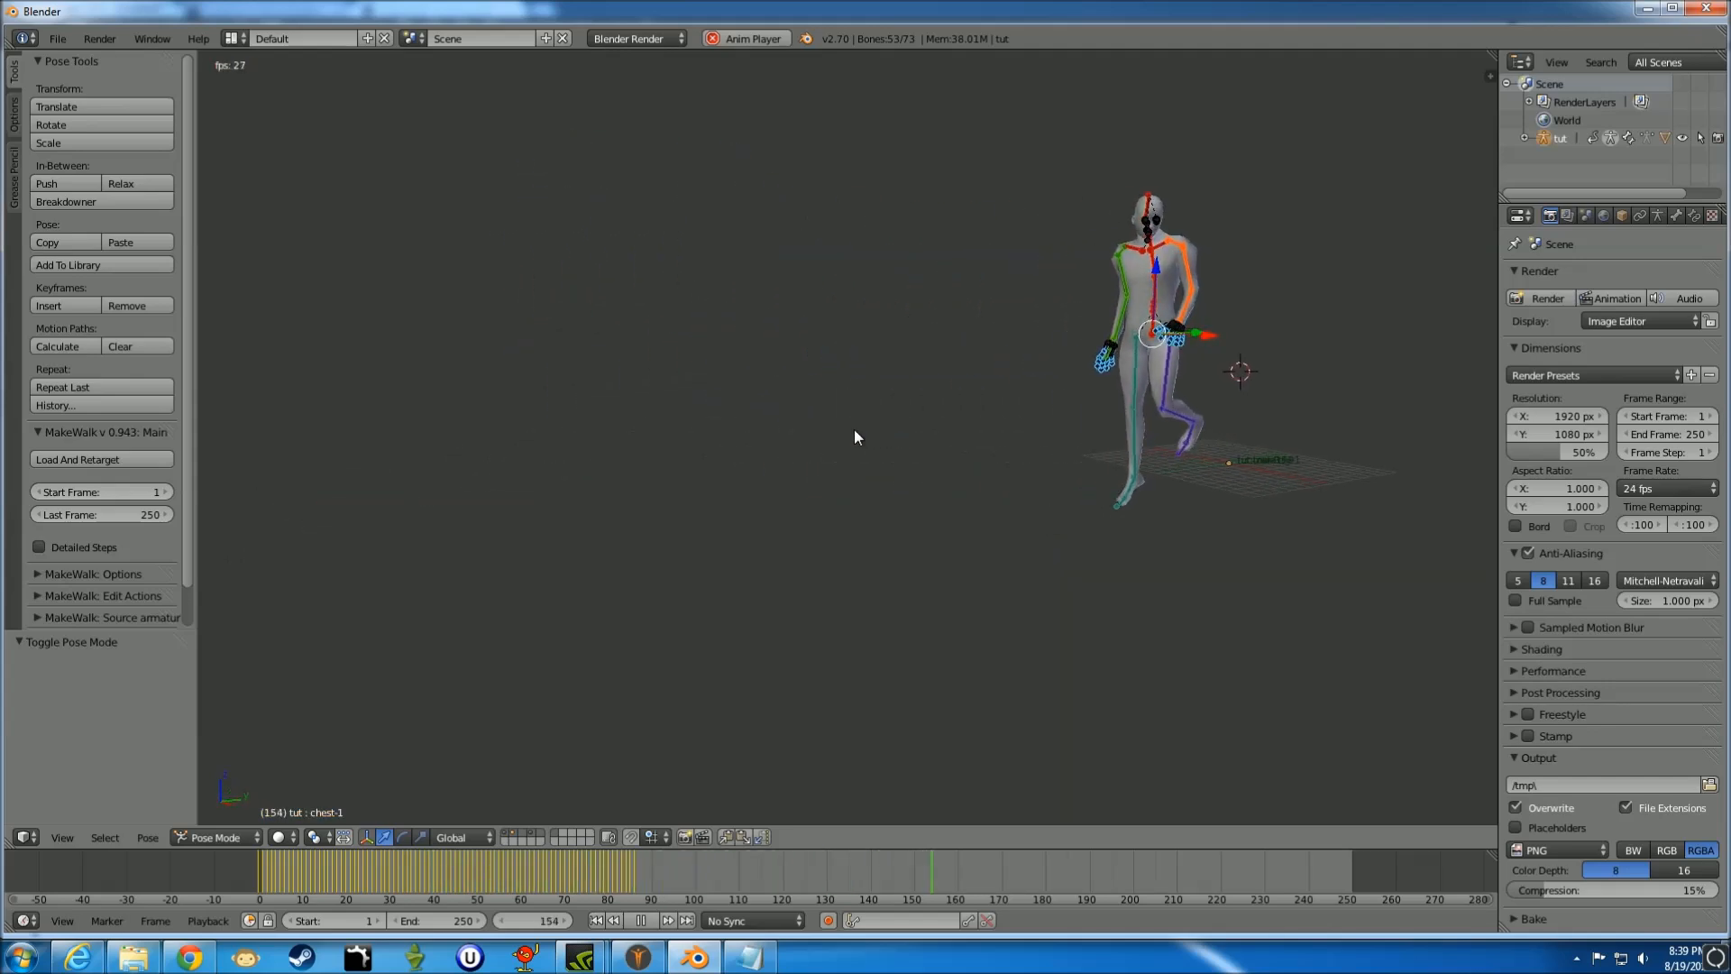
{"action": "scroll", "coordinate": [1171, 484], "scroll_direction": "up", "scroll_amount": 2}
{"action": "middle_click_drag", "start_coordinate": [1105, 486], "coordinate": [1386, 440]}
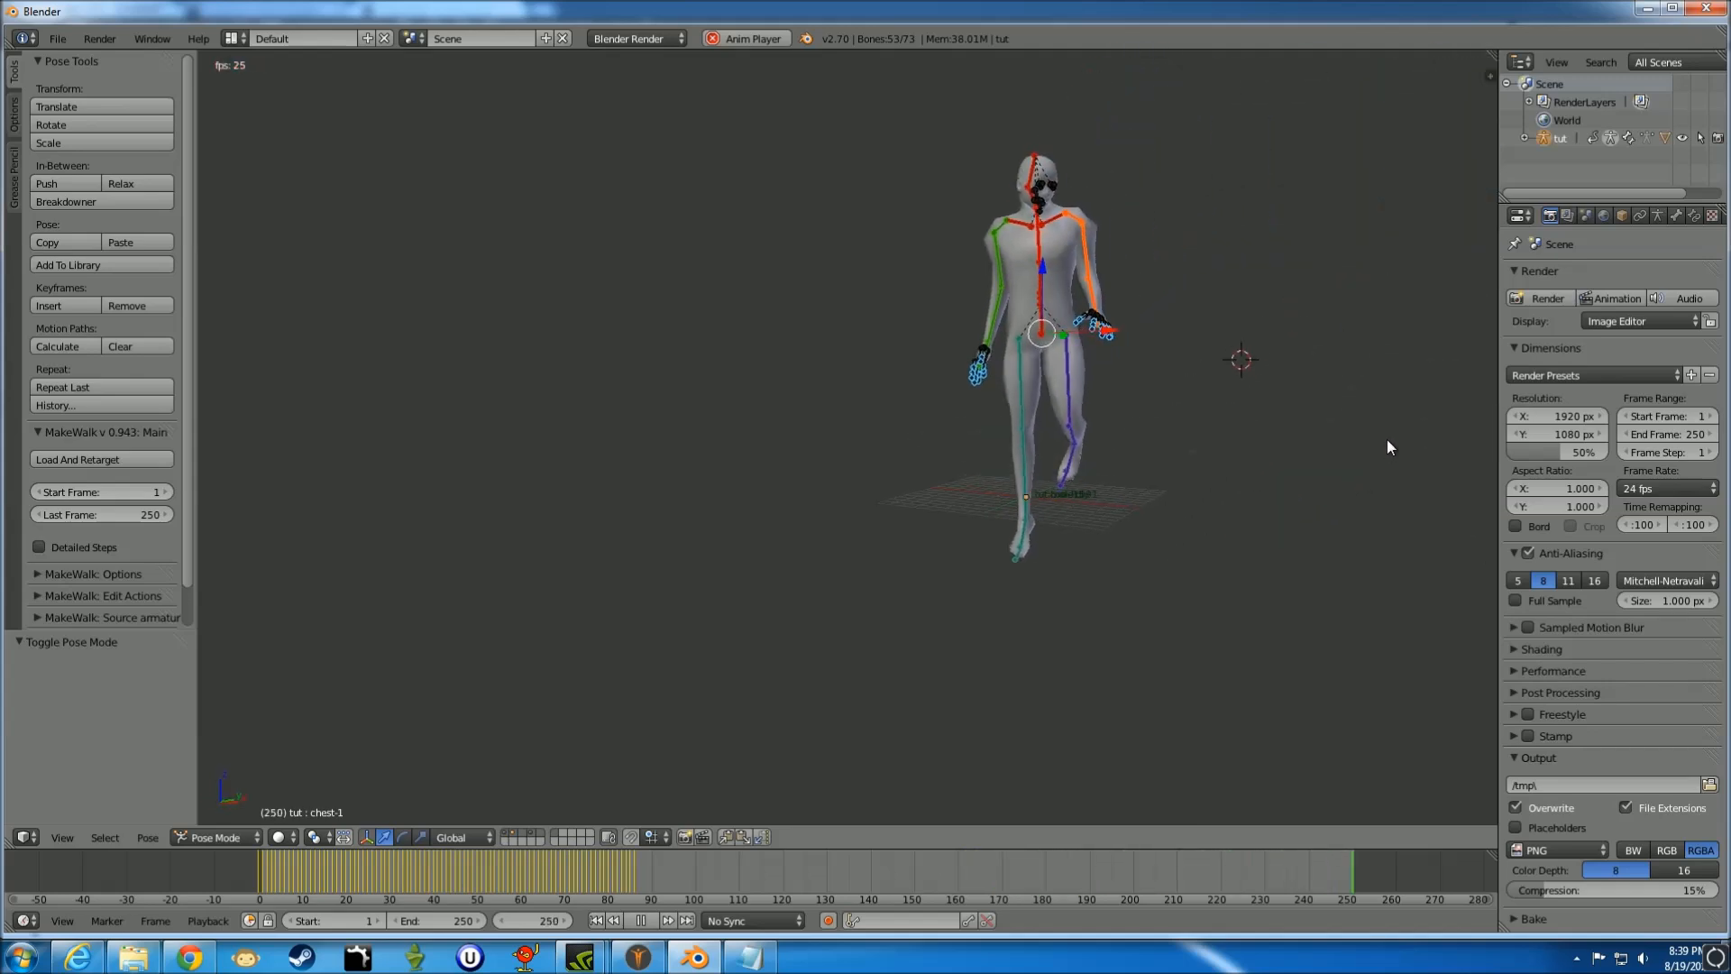
{"action": "left_click", "coordinate": [56, 39]}
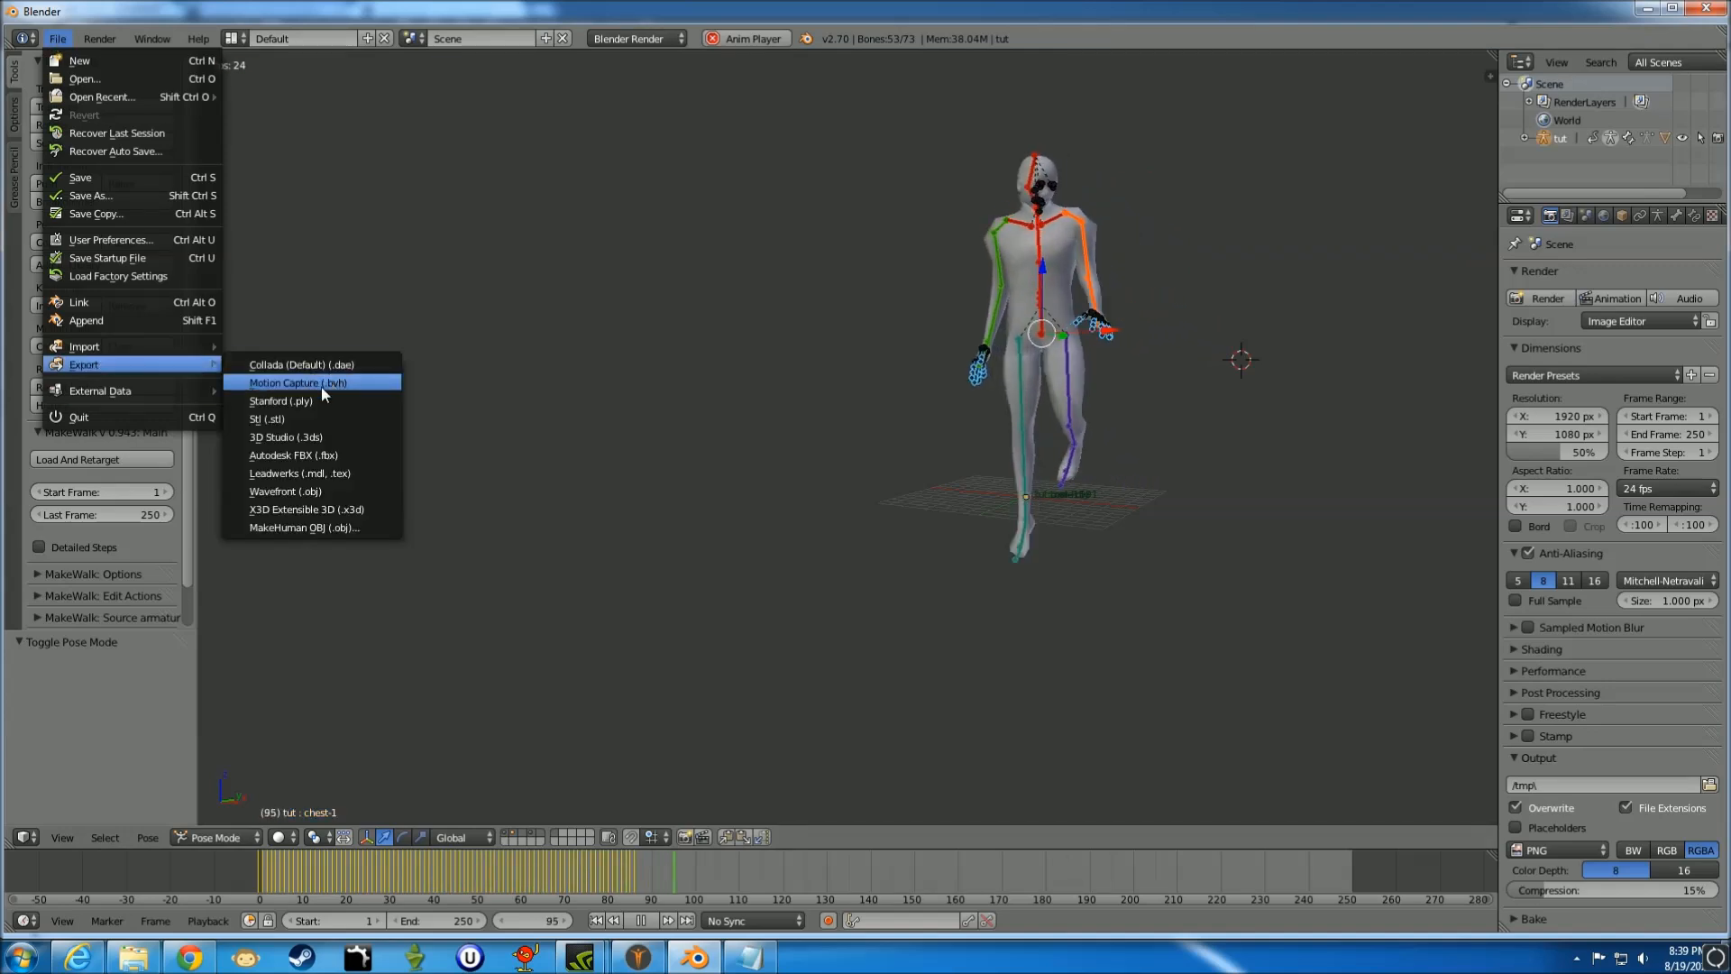
{"action": "left_click", "coordinate": [642, 301]}
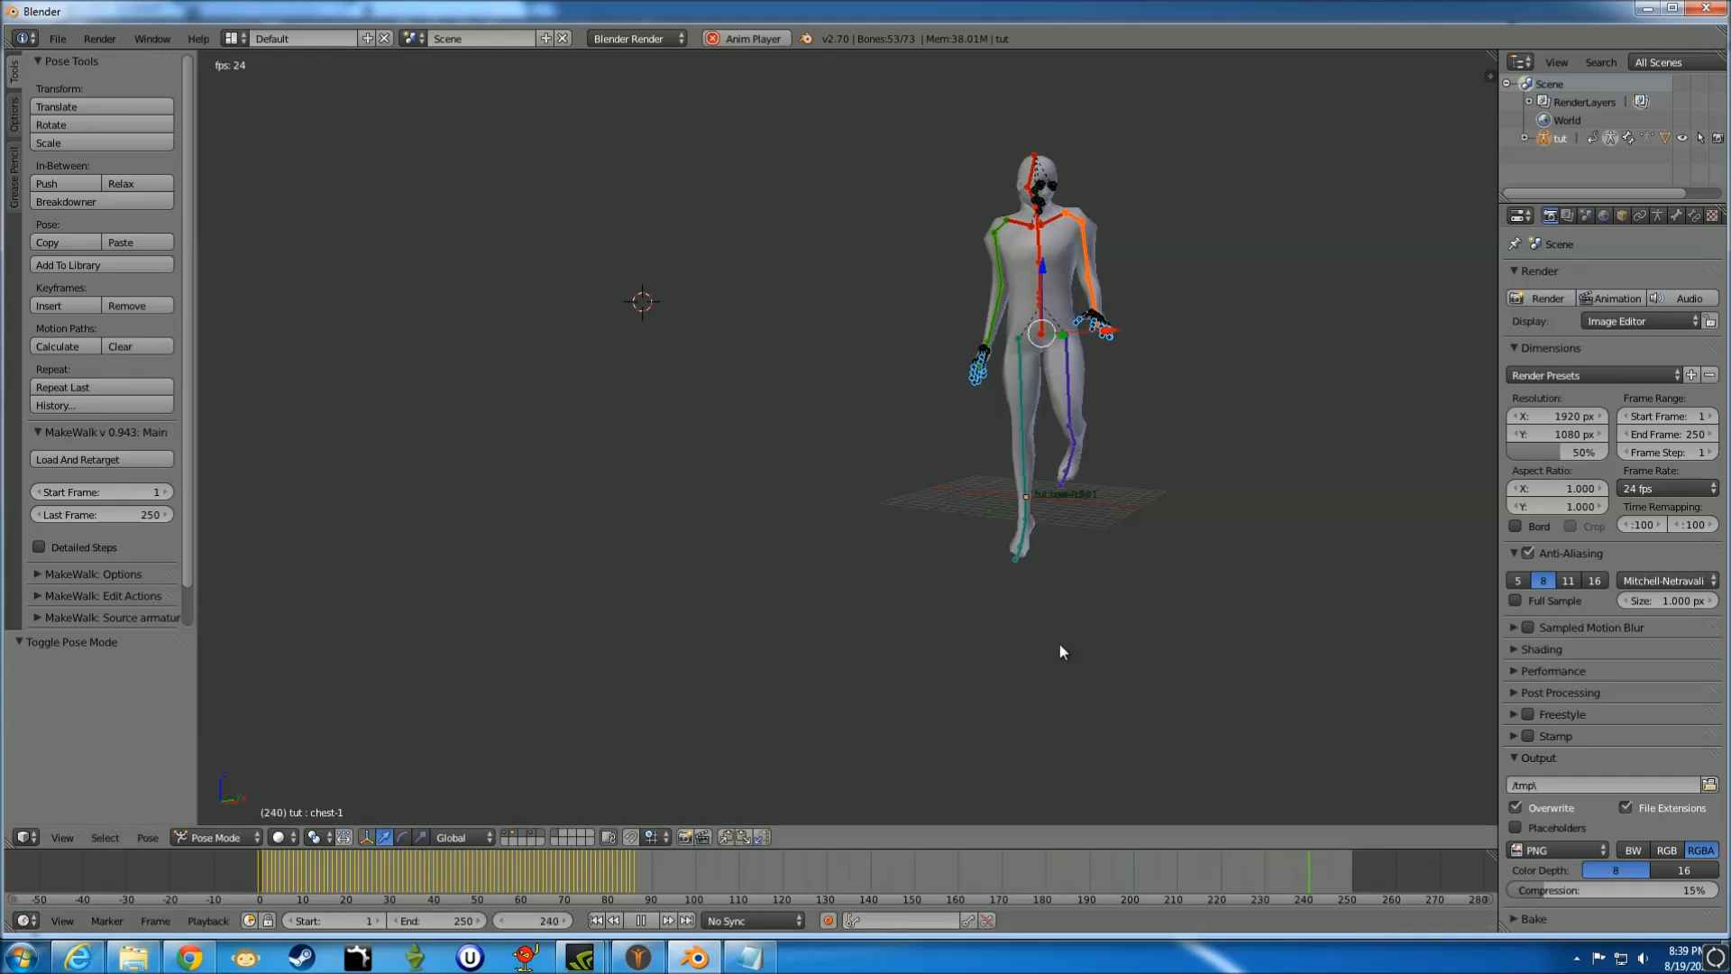
{"action": "scroll", "coordinate": [1100, 598], "scroll_direction": "down", "scroll_amount": 1}
{"action": "scroll", "coordinate": [1101, 597], "scroll_direction": "up", "scroll_amount": 3}
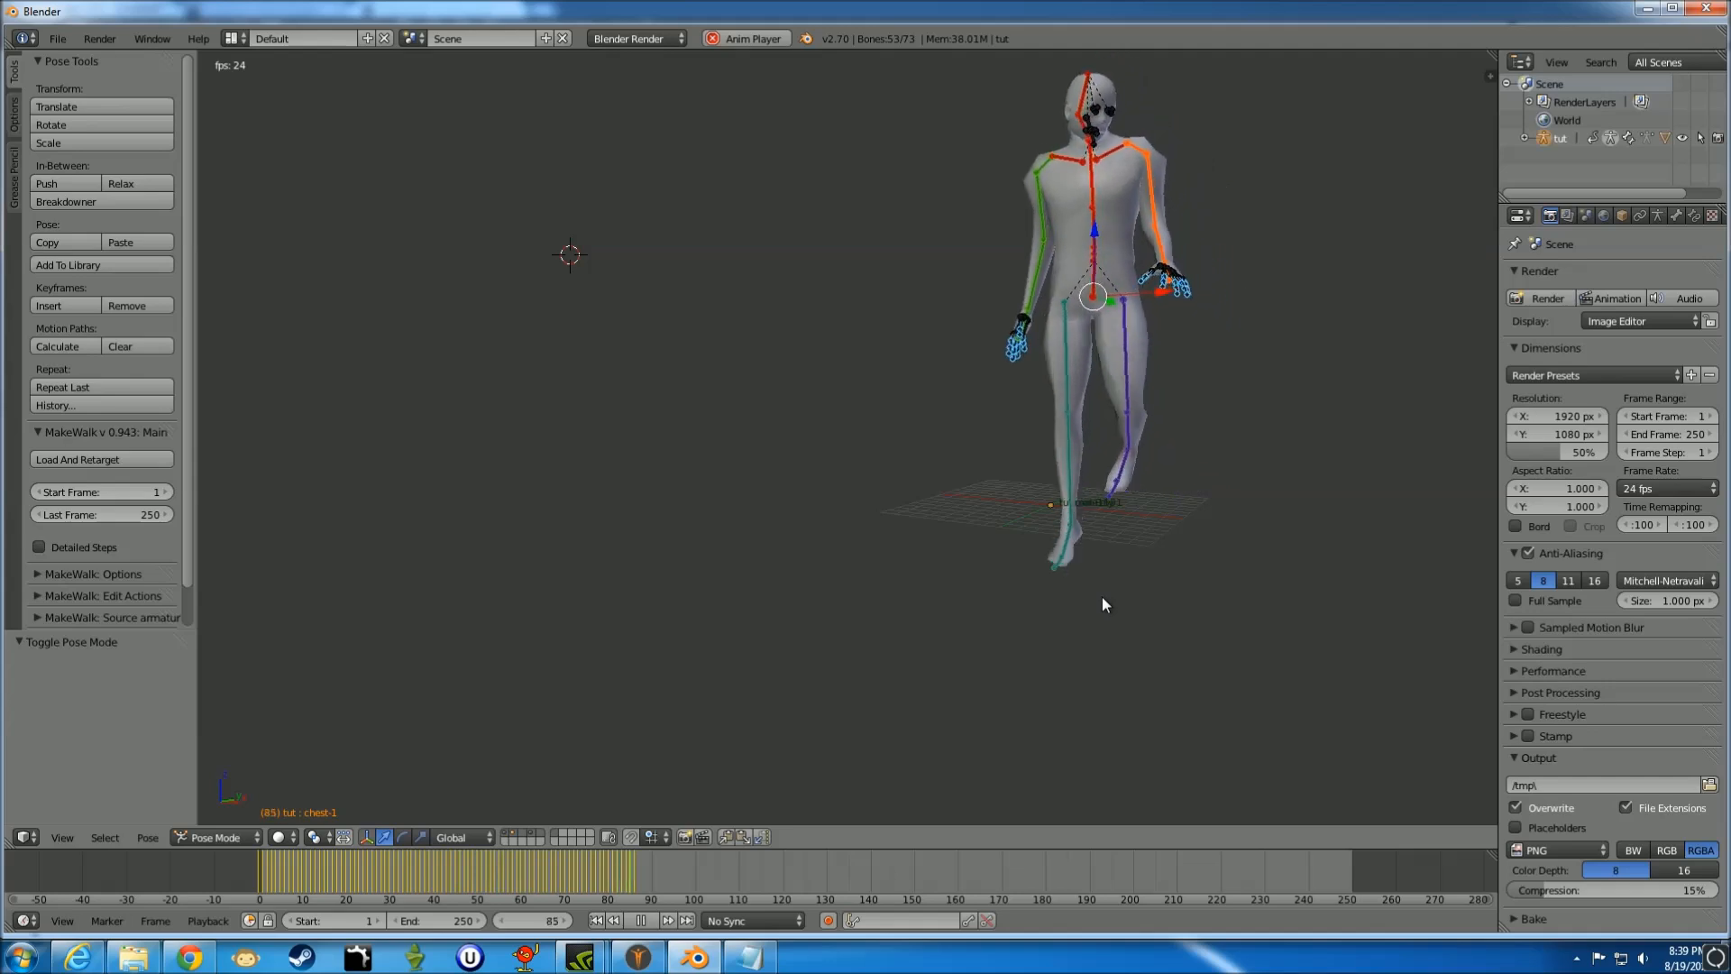
{"action": "middle_click_drag", "start_coordinate": [1134, 636], "coordinate": [1329, 623]}
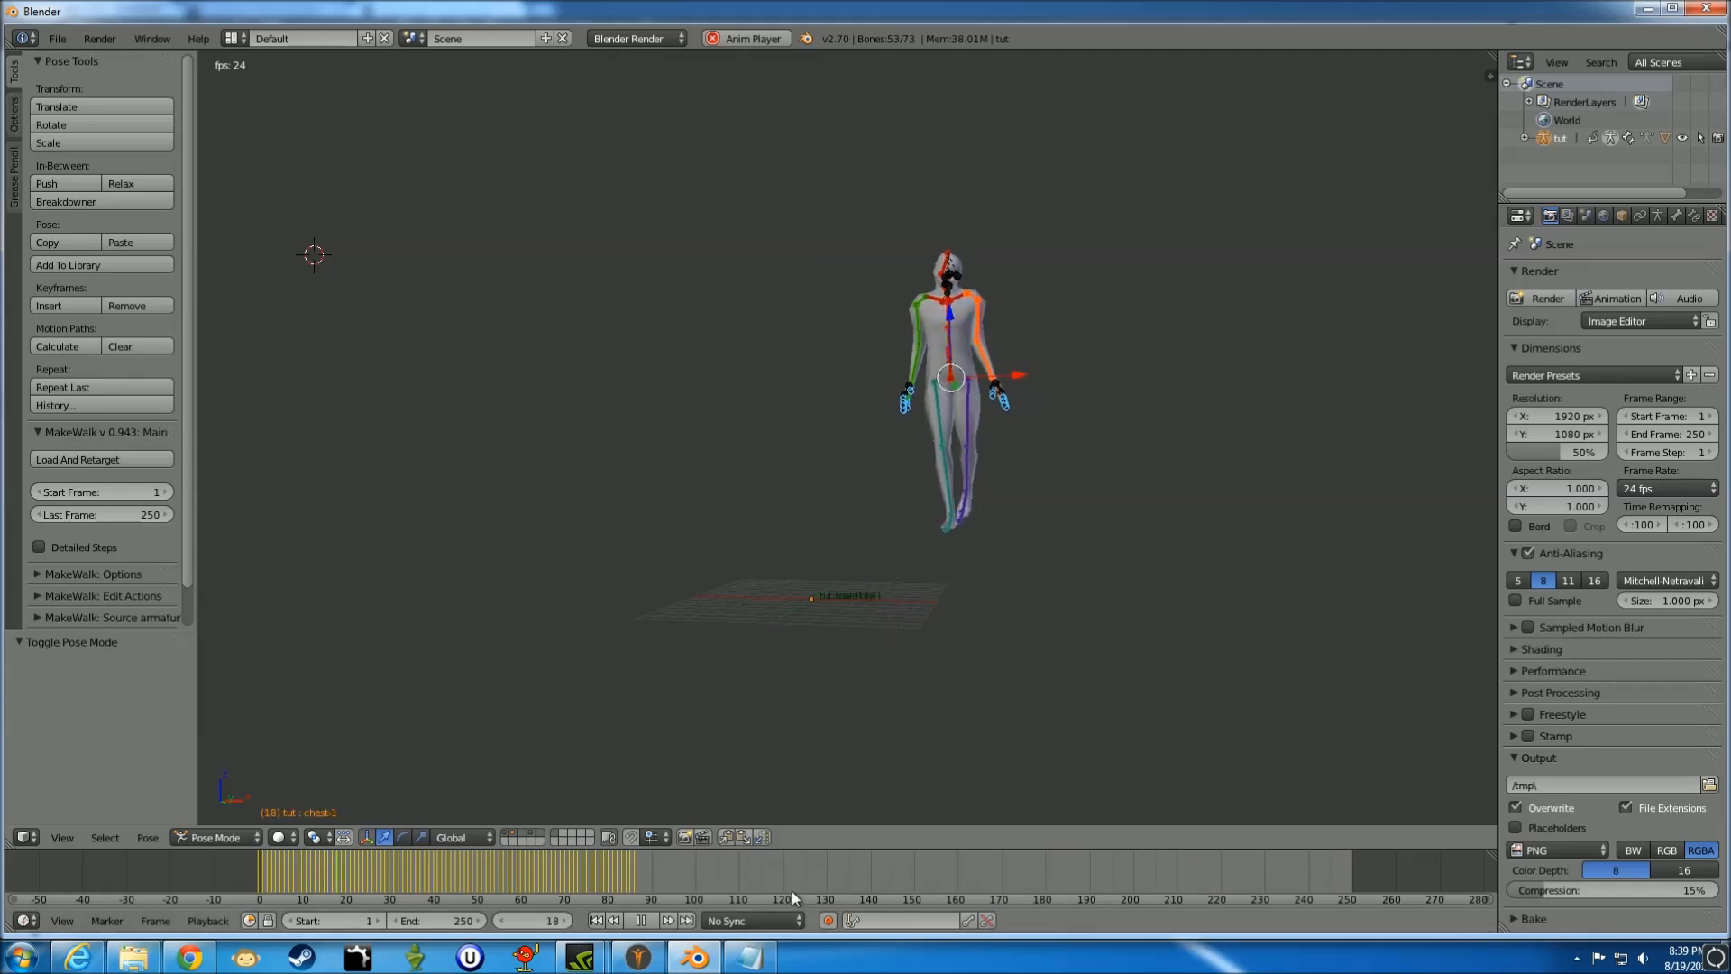
- Switch to the 03_01 file in Notepad and examine its HIERARCHY section of joints, offsets and channels
{"action": "left_click", "coordinate": [741, 955]}
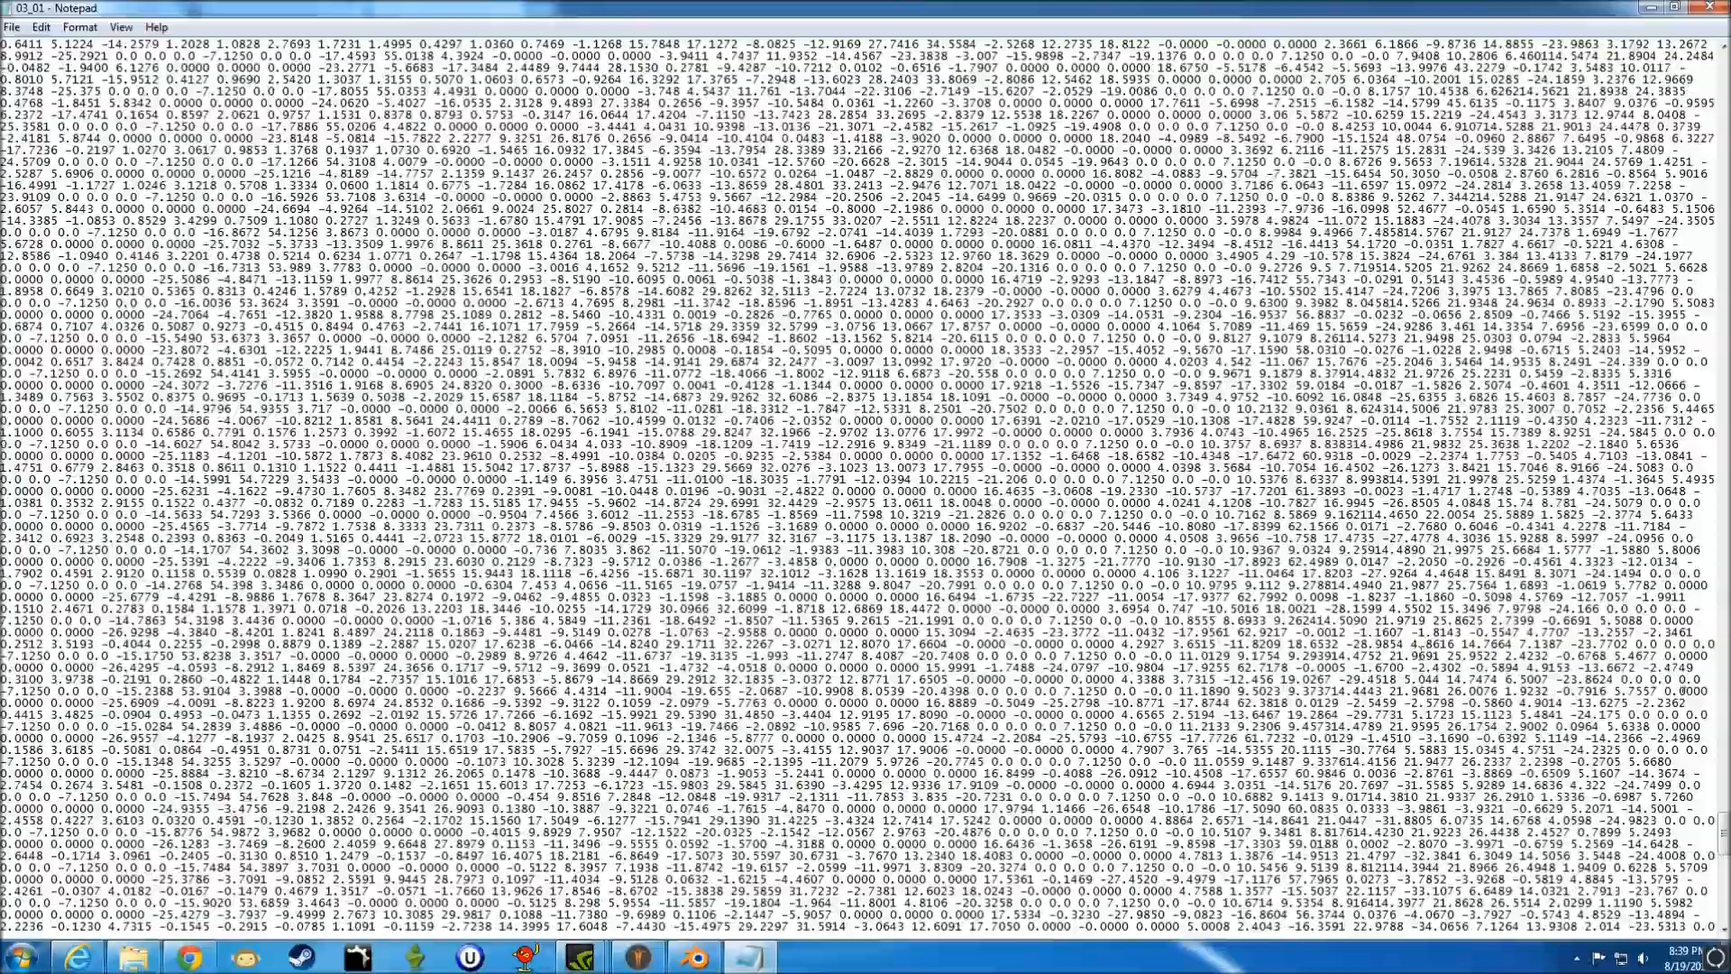
{"action": "left_click_drag", "start_coordinate": [1723, 833], "coordinate": [1722, 72]}
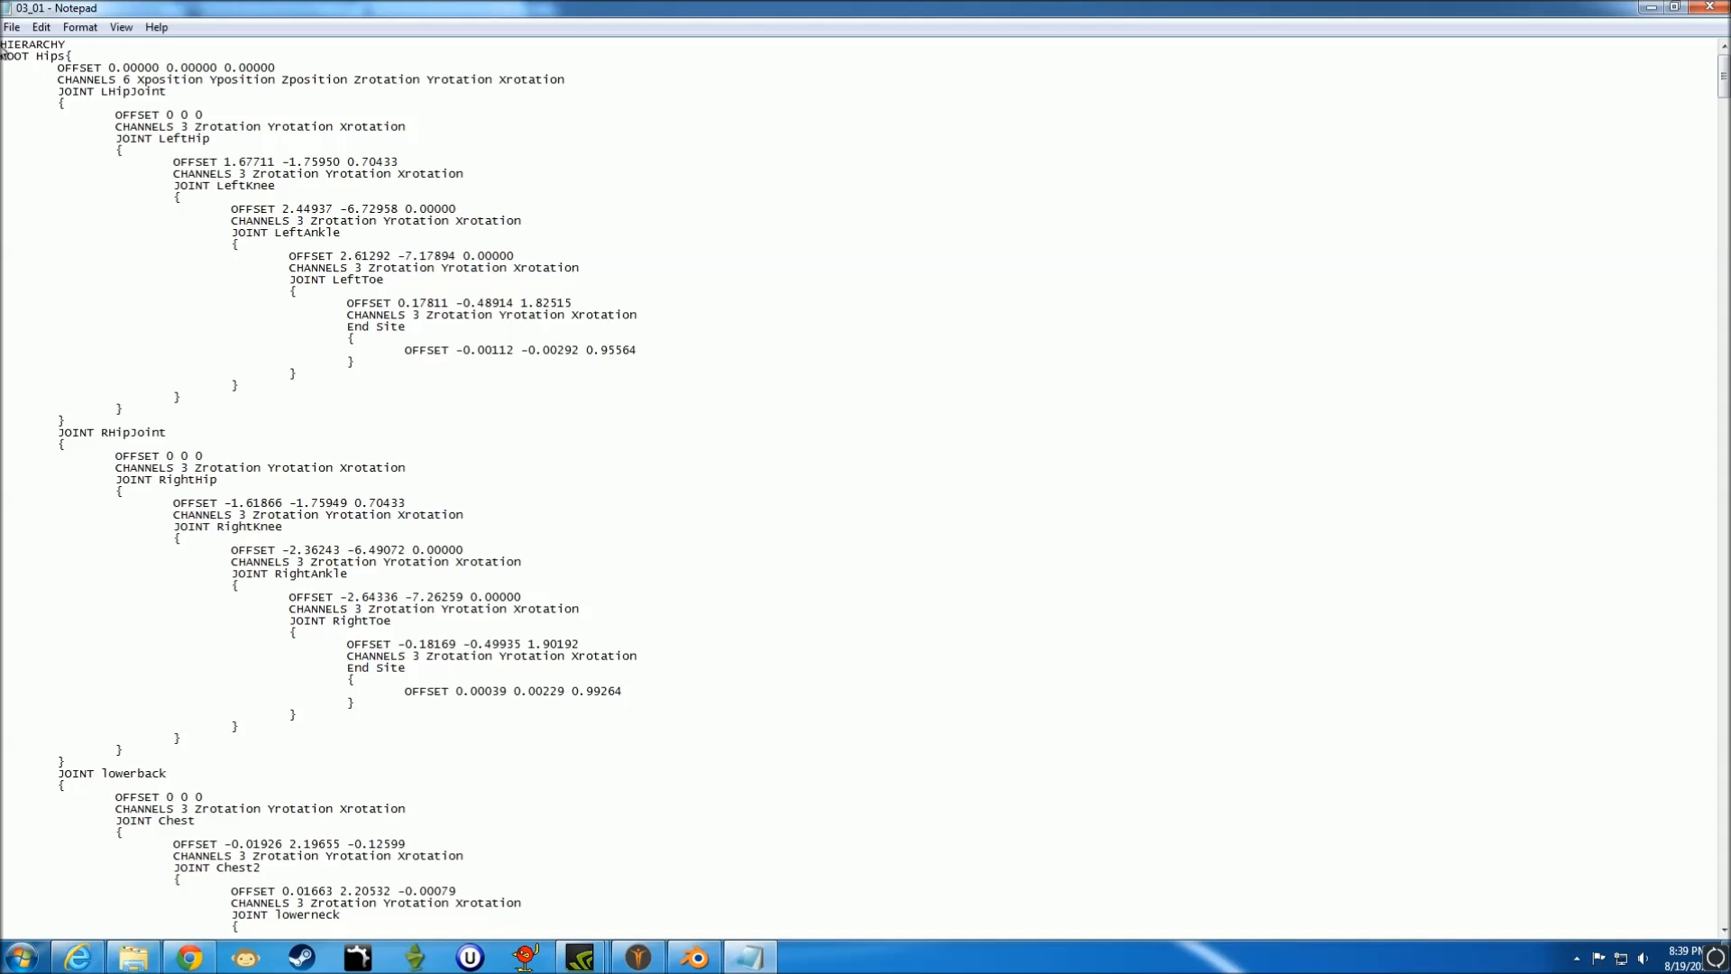
{"action": "left_click_drag", "start_coordinate": [3, 45], "coordinate": [66, 46]}
{"action": "left_click_drag", "start_coordinate": [177, 67], "coordinate": [1037, 596]}
{"action": "scroll", "coordinate": [923, 438], "scroll_direction": "down", "scroll_amount": 11}
{"action": "scroll", "coordinate": [1118, 504], "scroll_direction": "down", "scroll_amount": 10}
{"action": "scroll", "coordinate": [983, 605], "scroll_direction": "down", "scroll_amount": 6}
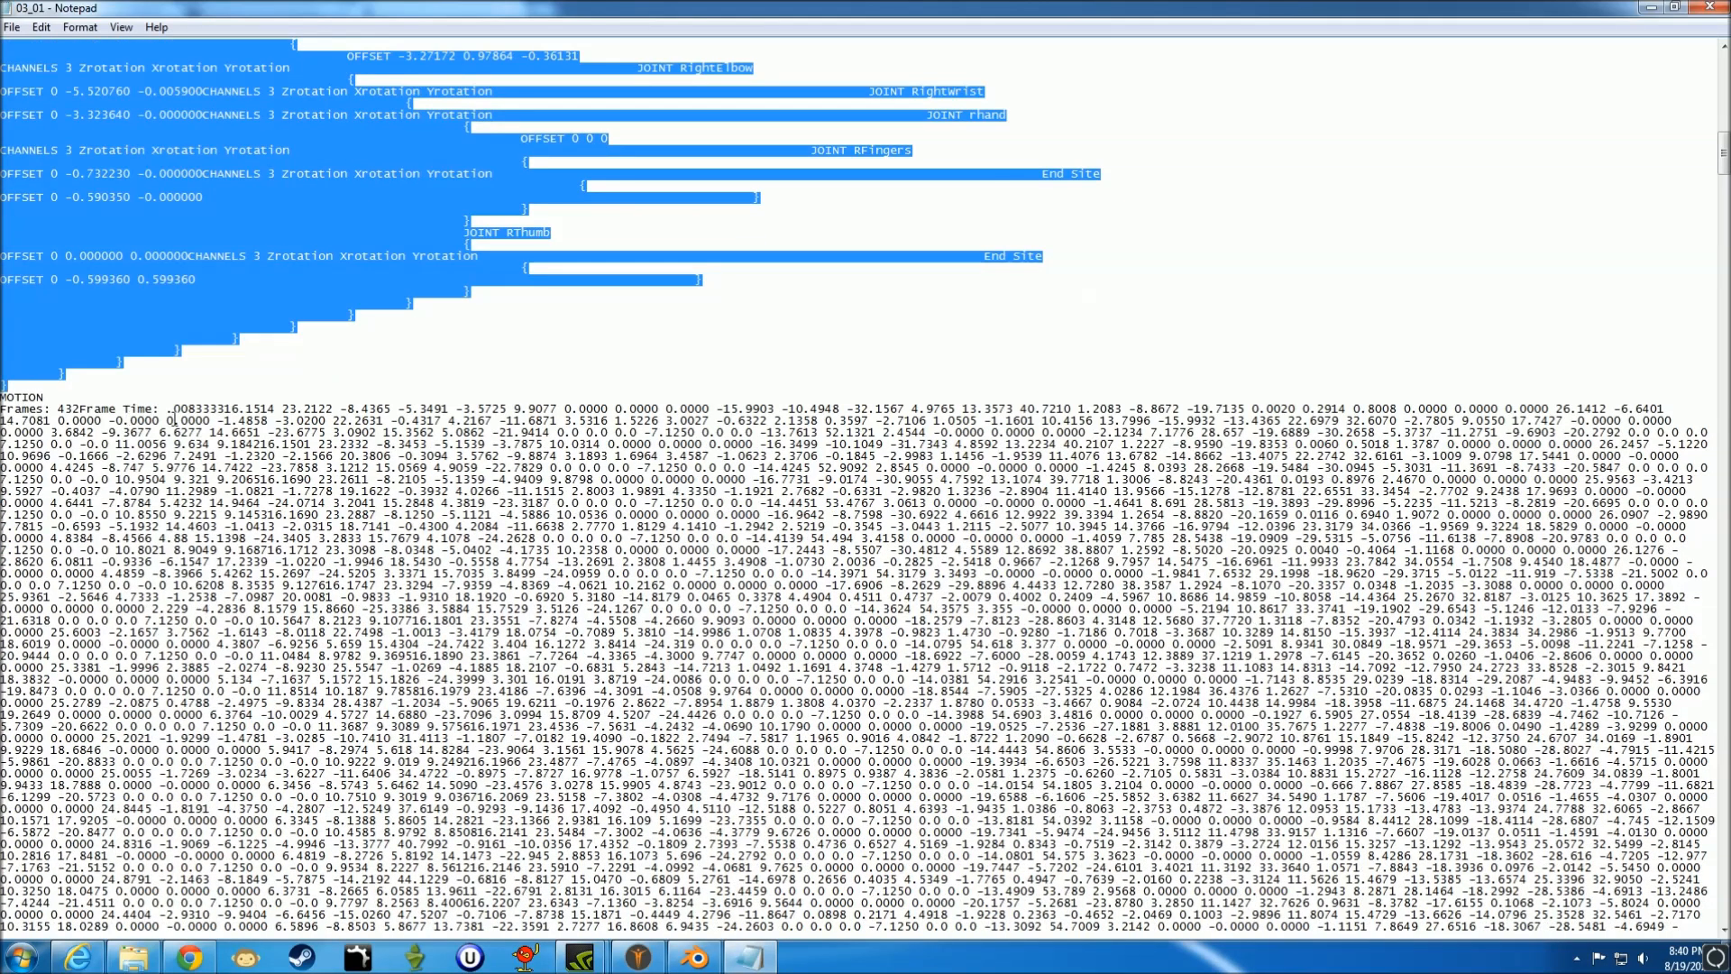
- Examine the frame data in the MOTION section of 03_01, from its first values to the end of the file
{"action": "left_click_drag", "start_coordinate": [285, 407], "coordinate": [328, 527]}
{"action": "left_click", "coordinate": [384, 454]}
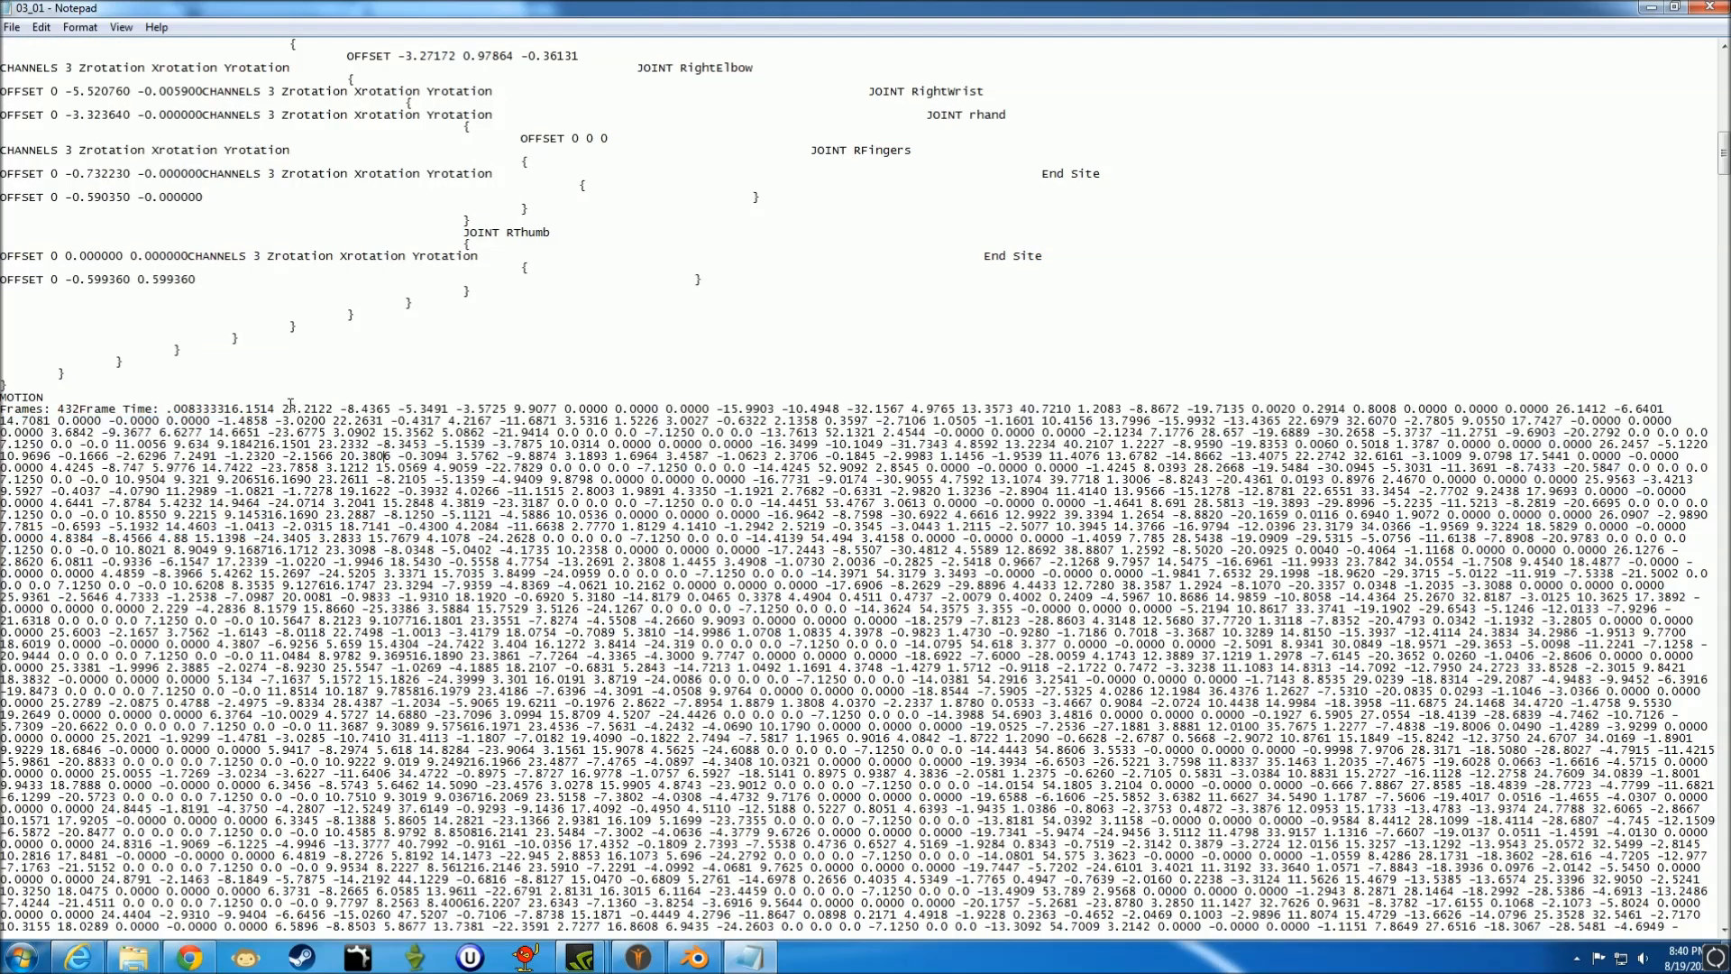
{"action": "left_click_drag", "start_coordinate": [284, 407], "coordinate": [1543, 726]}
{"action": "scroll", "coordinate": [1273, 634], "scroll_direction": "down", "scroll_amount": 6}
{"action": "scroll", "coordinate": [1286, 609], "scroll_direction": "down", "scroll_amount": 7}
{"action": "scroll", "coordinate": [1286, 609], "scroll_direction": "down", "scroll_amount": 20}
{"action": "left_click_drag", "start_coordinate": [1723, 227], "coordinate": [1723, 901]}
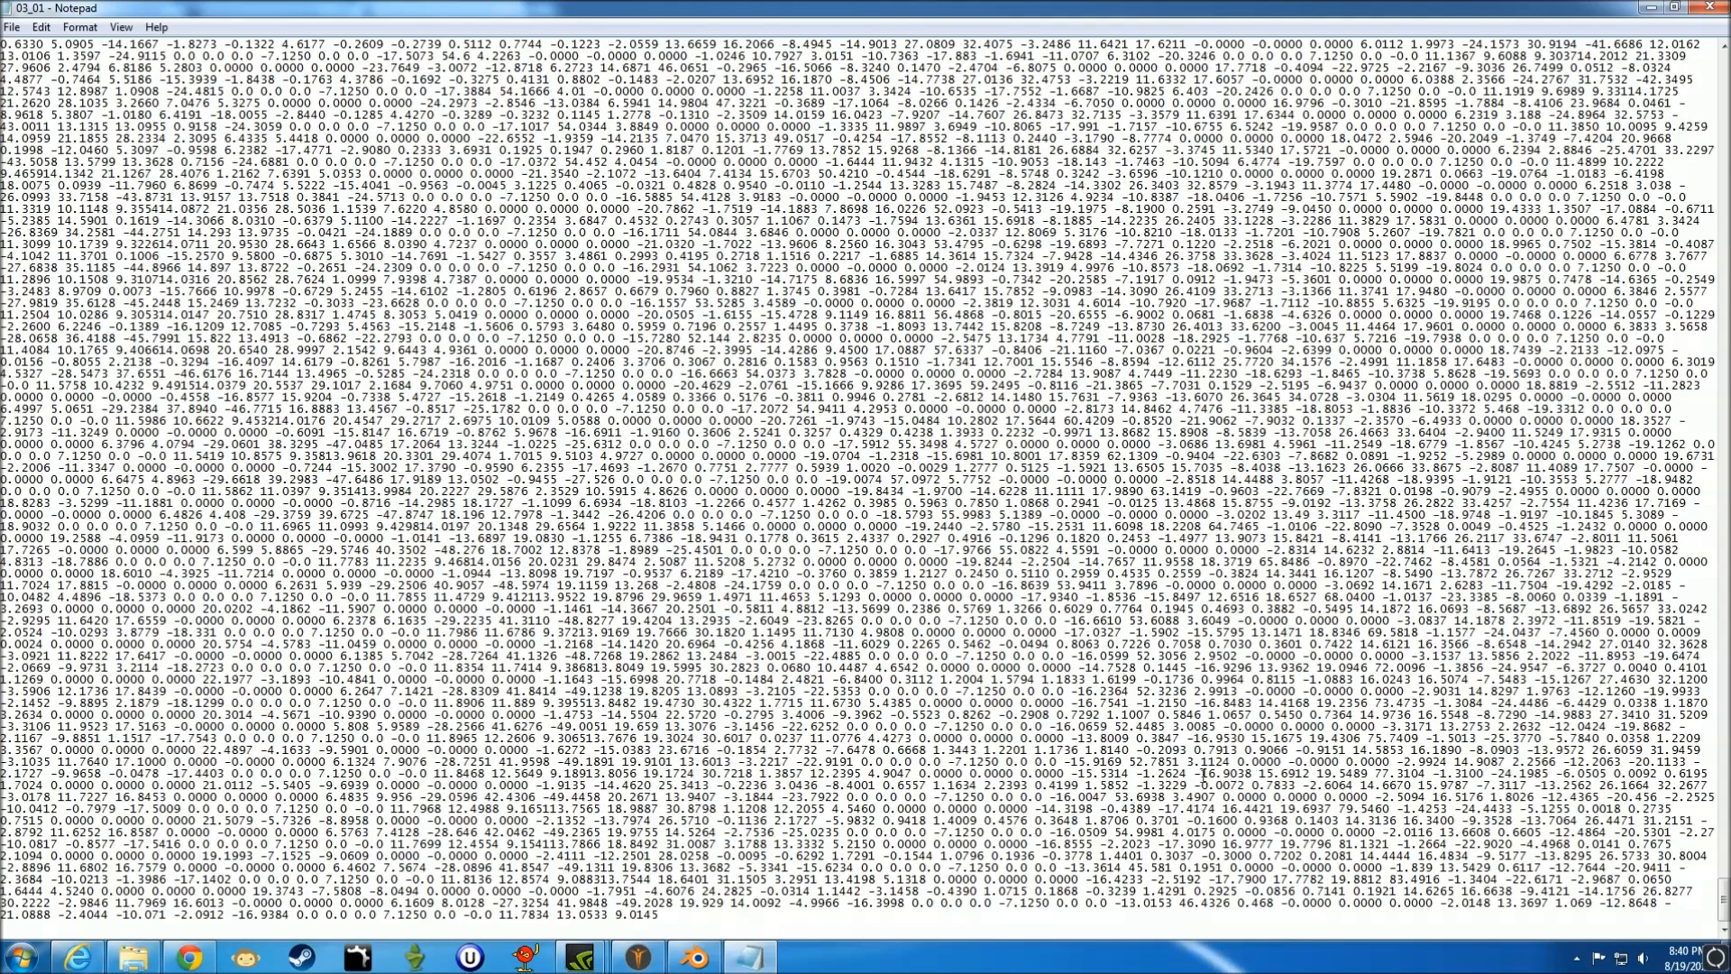
- Examine individual rows among the last frames of the motion data, and return to the beginning of the file
{"action": "double_click", "coordinate": [1167, 761]}
{"action": "double_click", "coordinate": [1172, 752]}
{"action": "double_click", "coordinate": [1161, 737]}
{"action": "double_click", "coordinate": [1162, 725]}
{"action": "double_click", "coordinate": [1184, 714]}
{"action": "double_click", "coordinate": [1168, 703]}
{"action": "double_click", "coordinate": [1172, 692]}
{"action": "double_click", "coordinate": [1189, 680]}
{"action": "left_click", "coordinate": [1187, 676]}
{"action": "left_click_drag", "start_coordinate": [1722, 916], "coordinate": [1615, 63]}
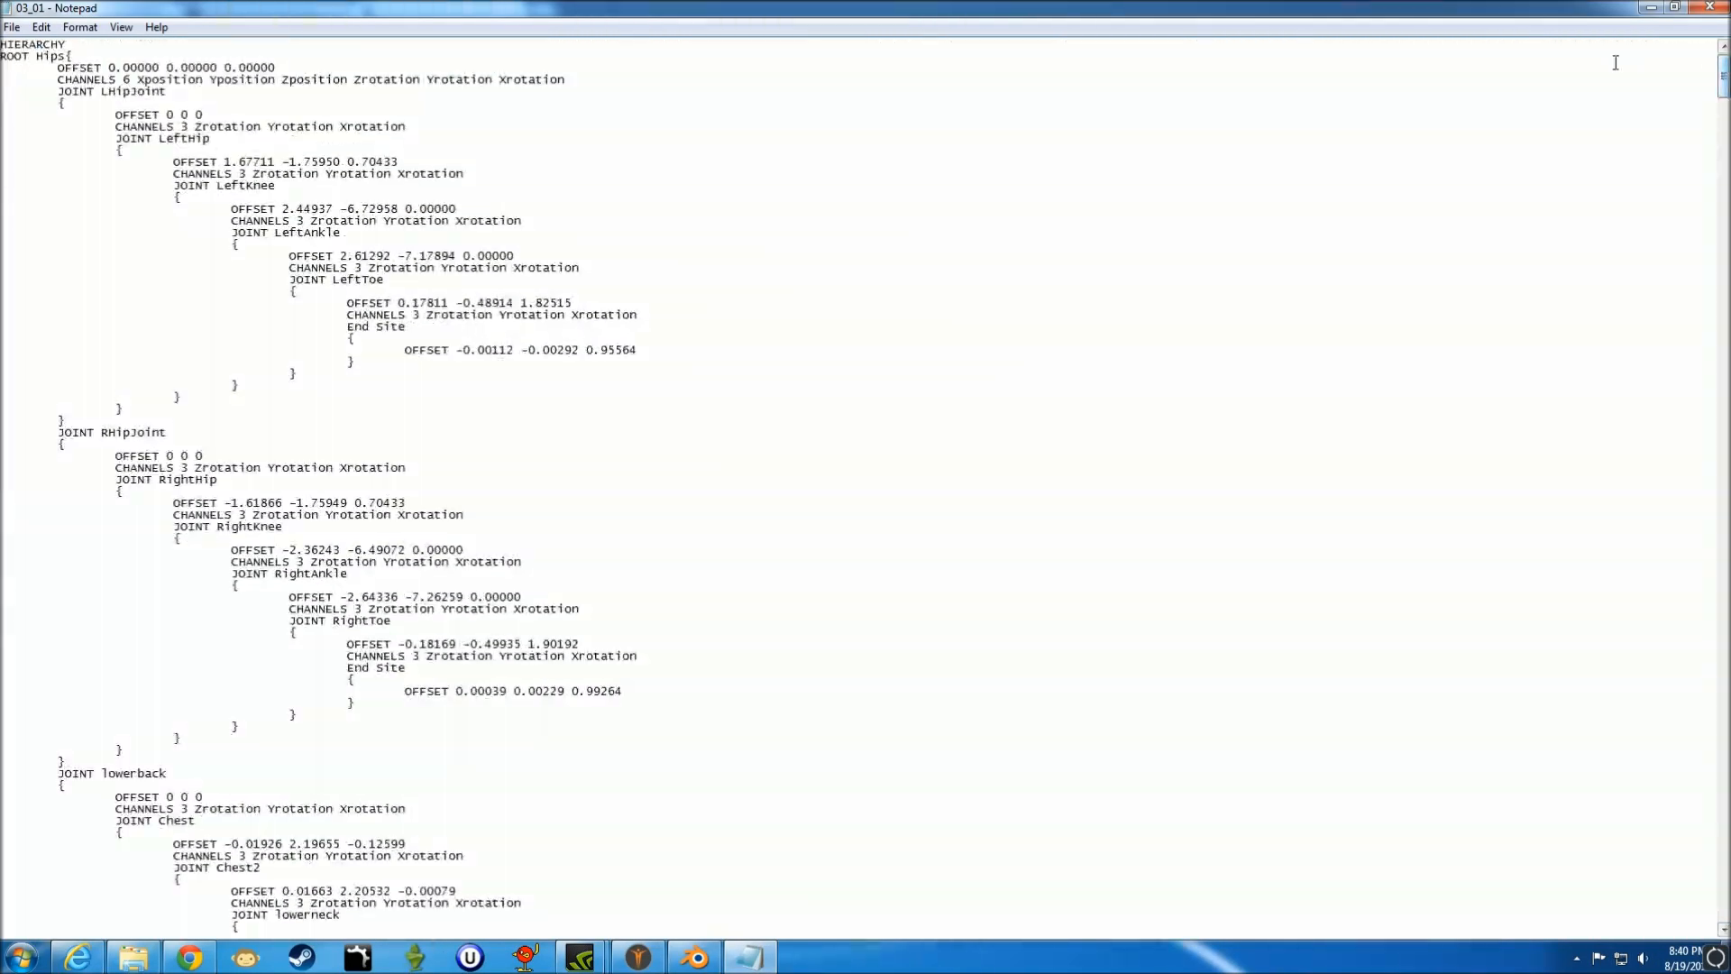